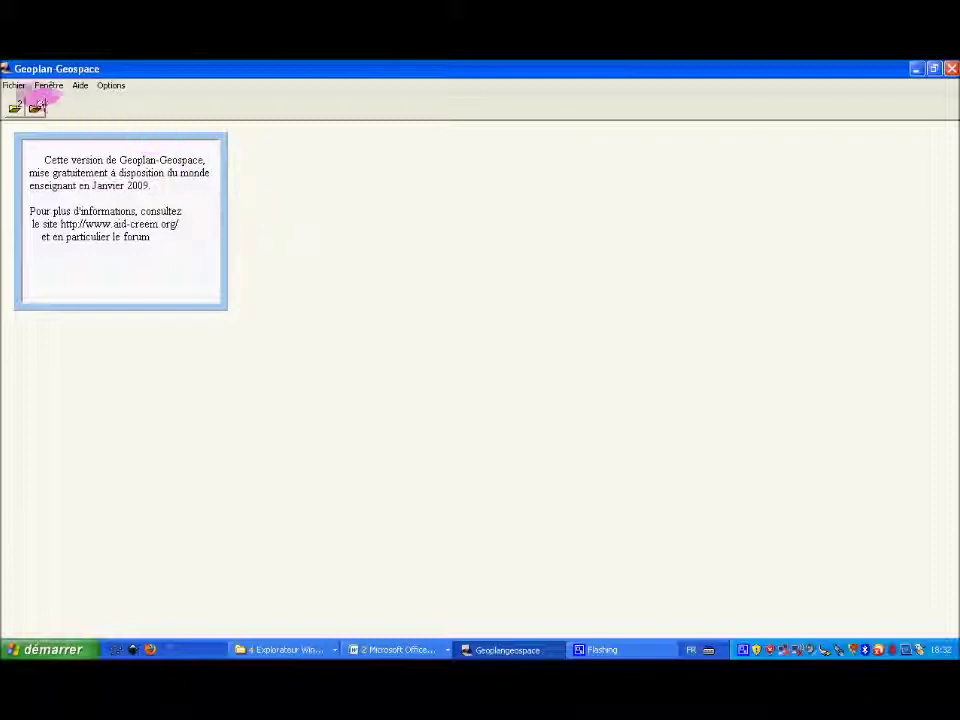
Create a new plane figure.
left_click(15, 88)
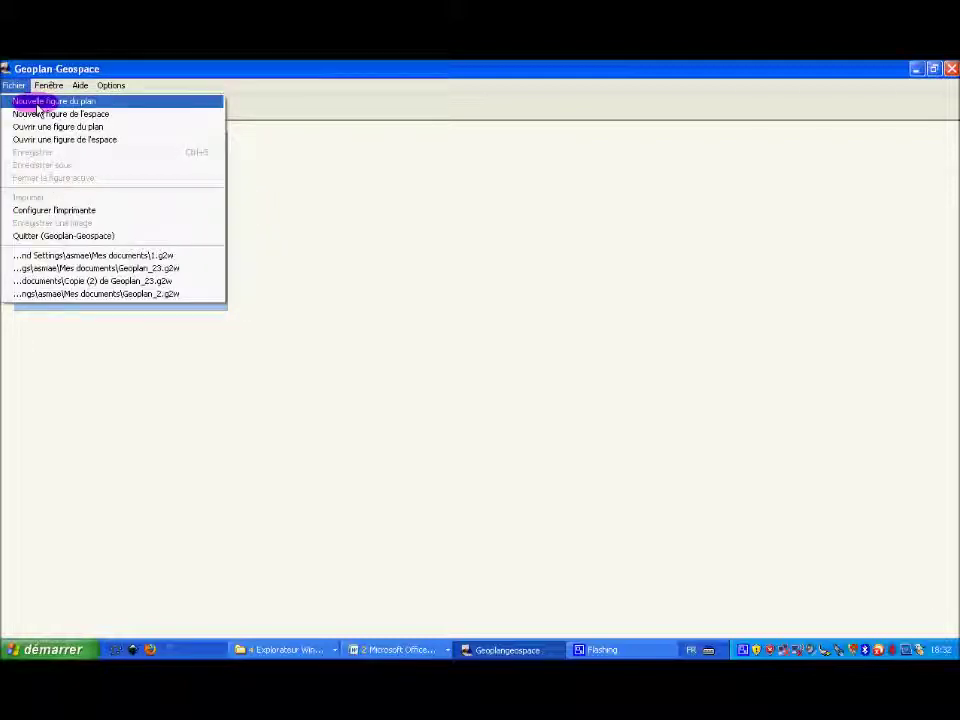
left_click(38, 103)
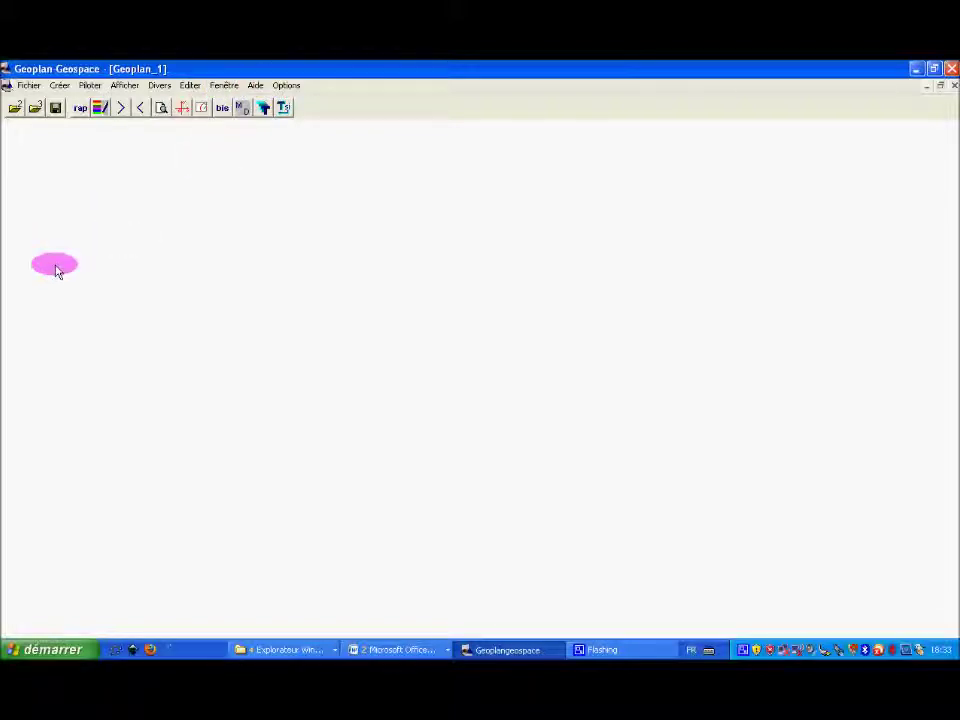
Review the file commands and the creation commands available for points, lines and transformations in a plane figure.
left_click(28, 87)
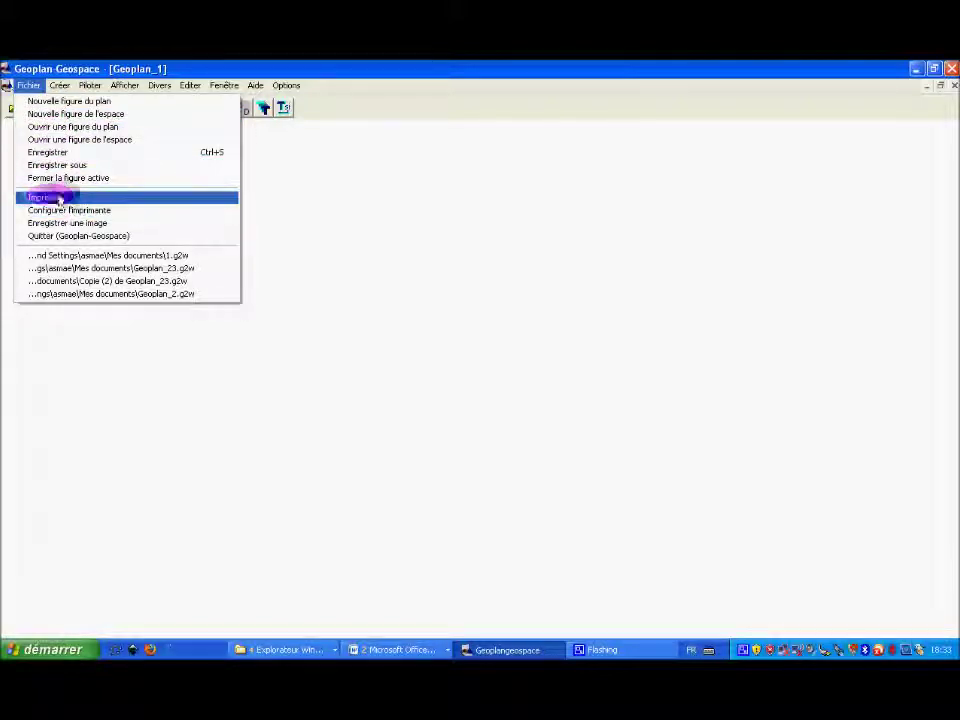
left_click(60, 85)
left_click(62, 86)
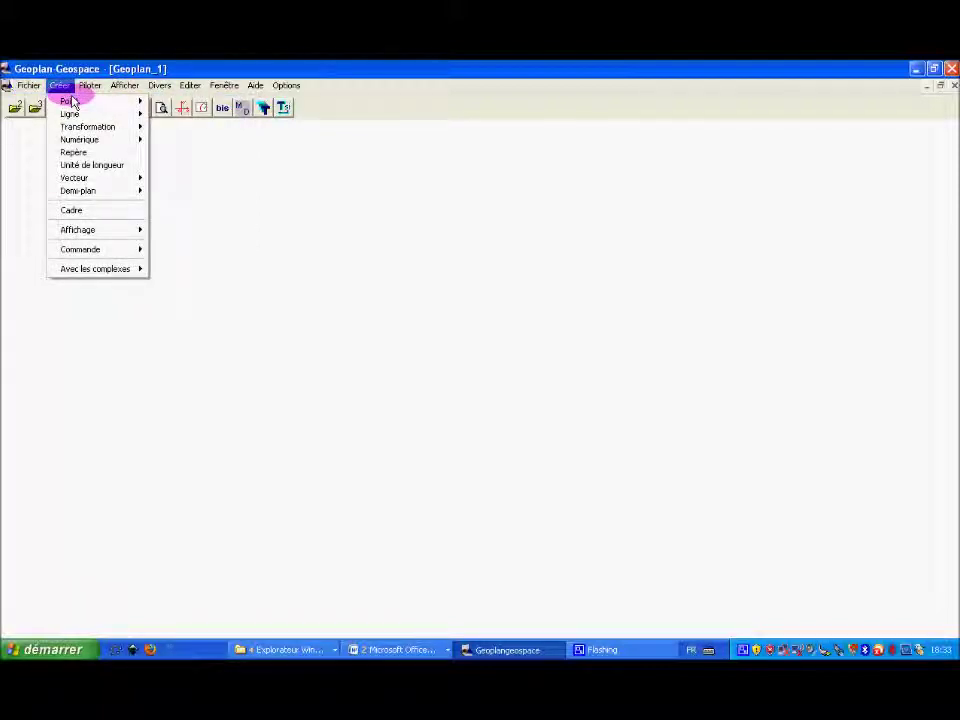
mouse_move(75, 104)
mouse_move(172, 104)
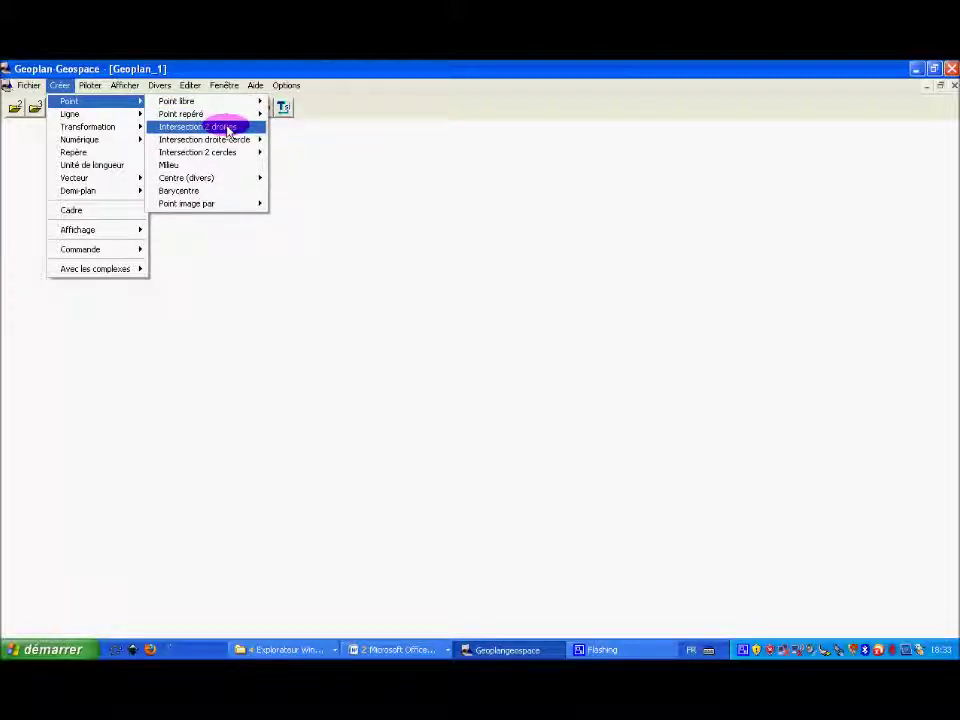
mouse_move(234, 143)
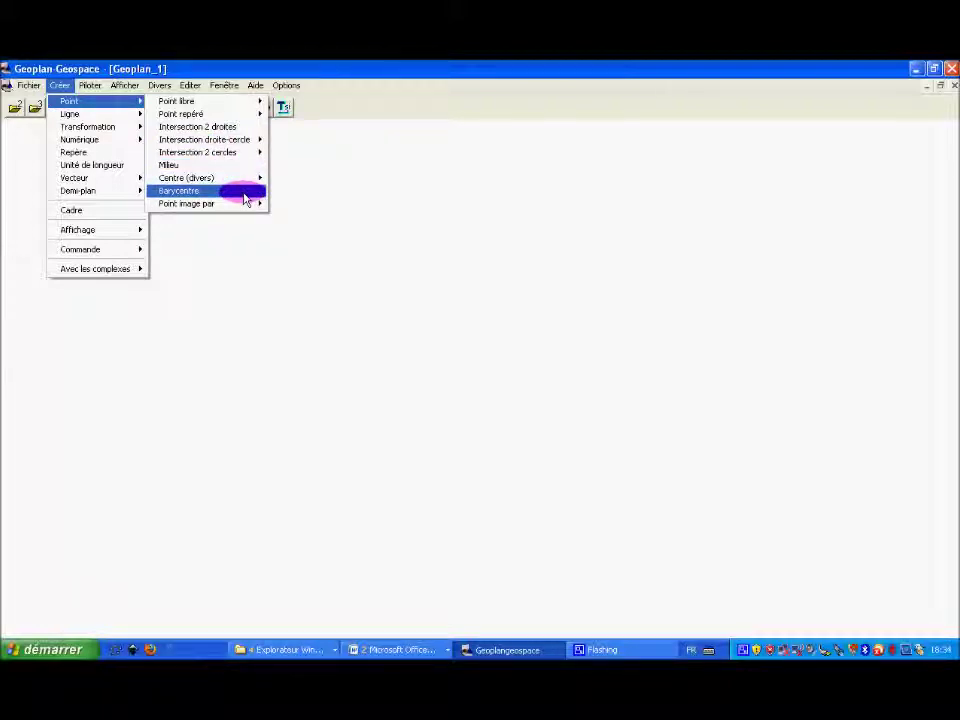
mouse_move(249, 207)
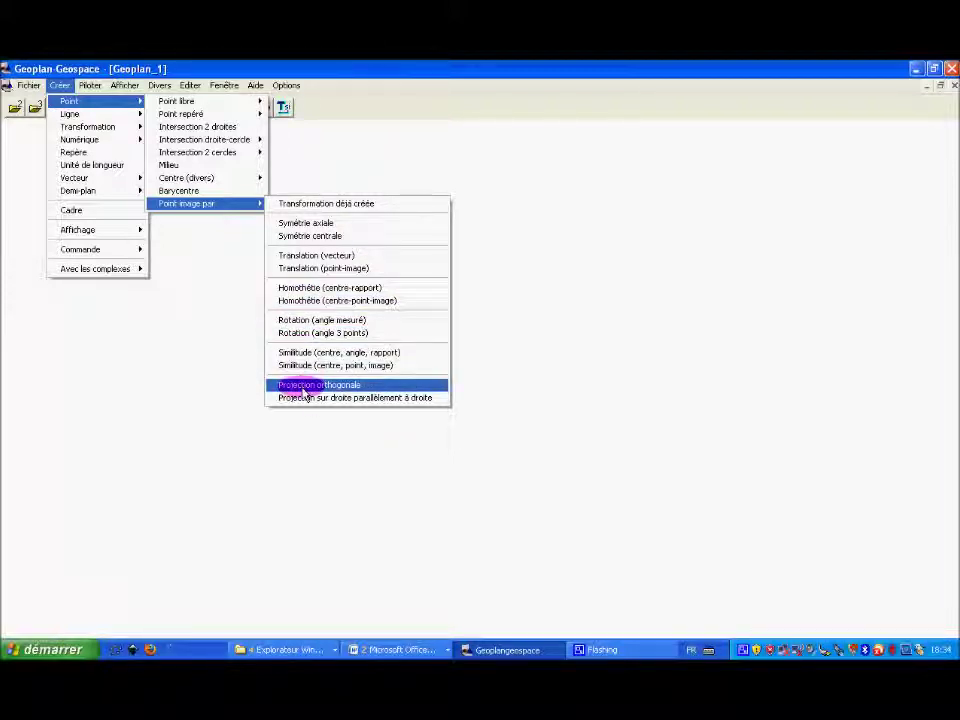
mouse_move(102, 115)
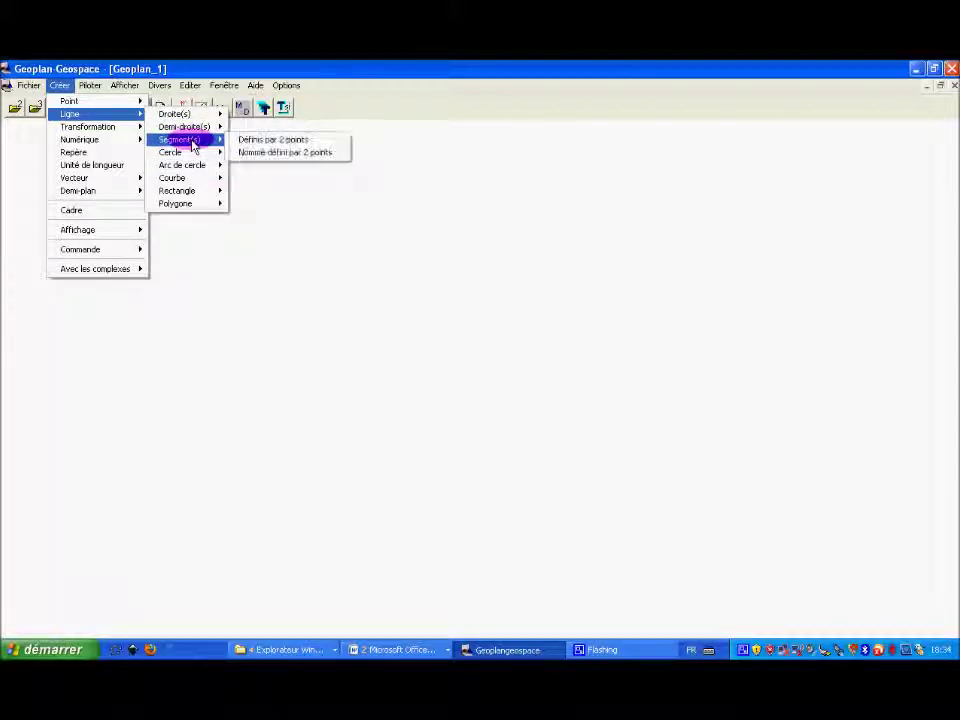
mouse_move(197, 158)
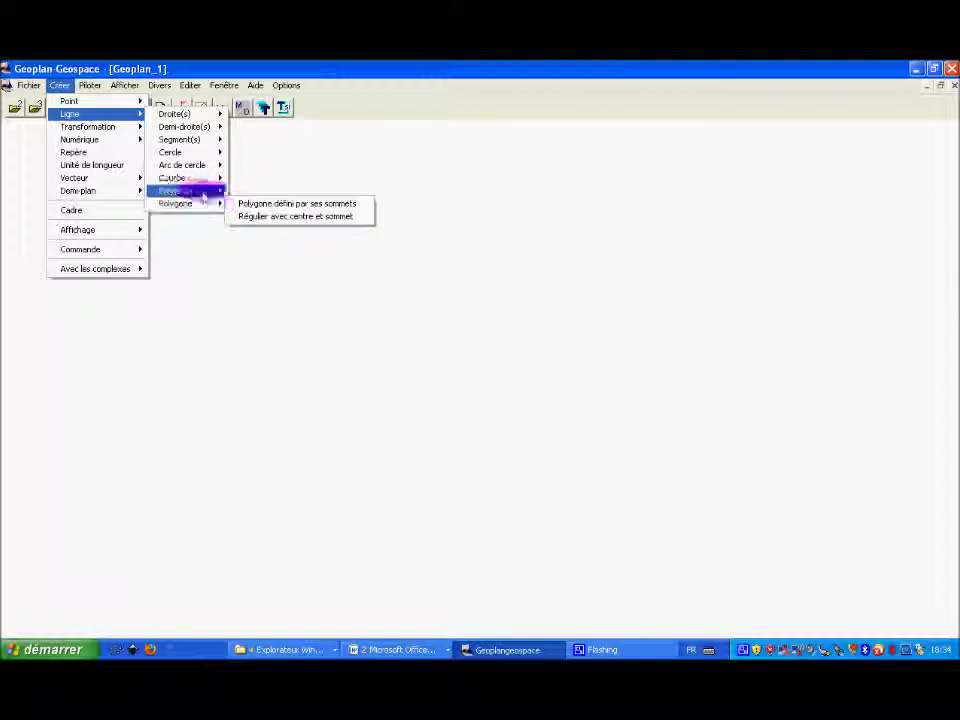
mouse_move(130, 128)
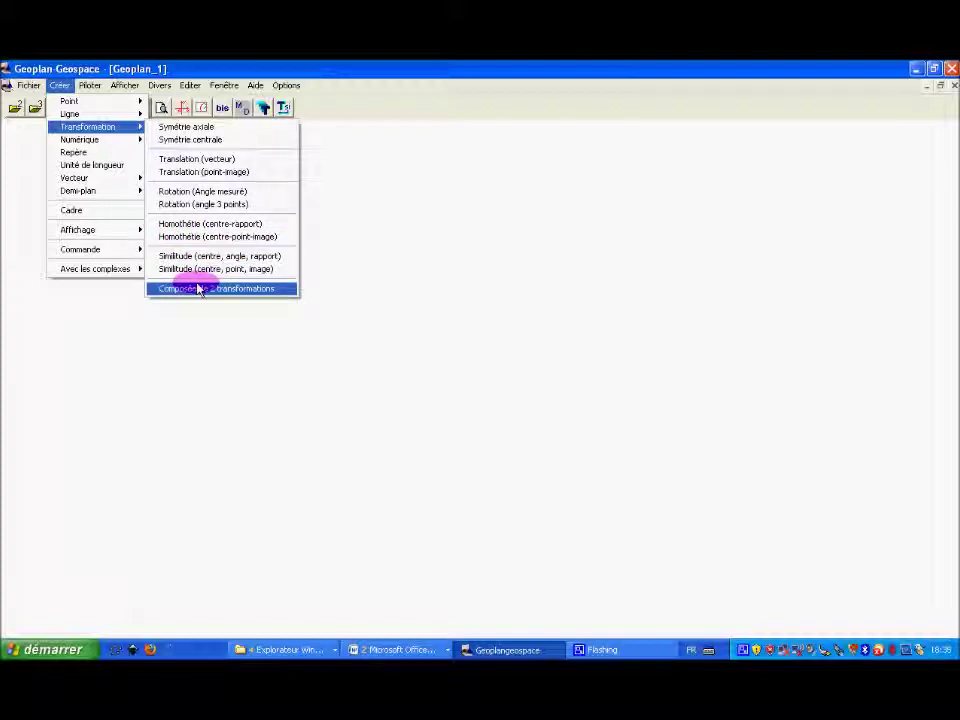
Review the available display, miscellaneous, editing, window arrangement, help and program option commands.
mouse_move(124, 87)
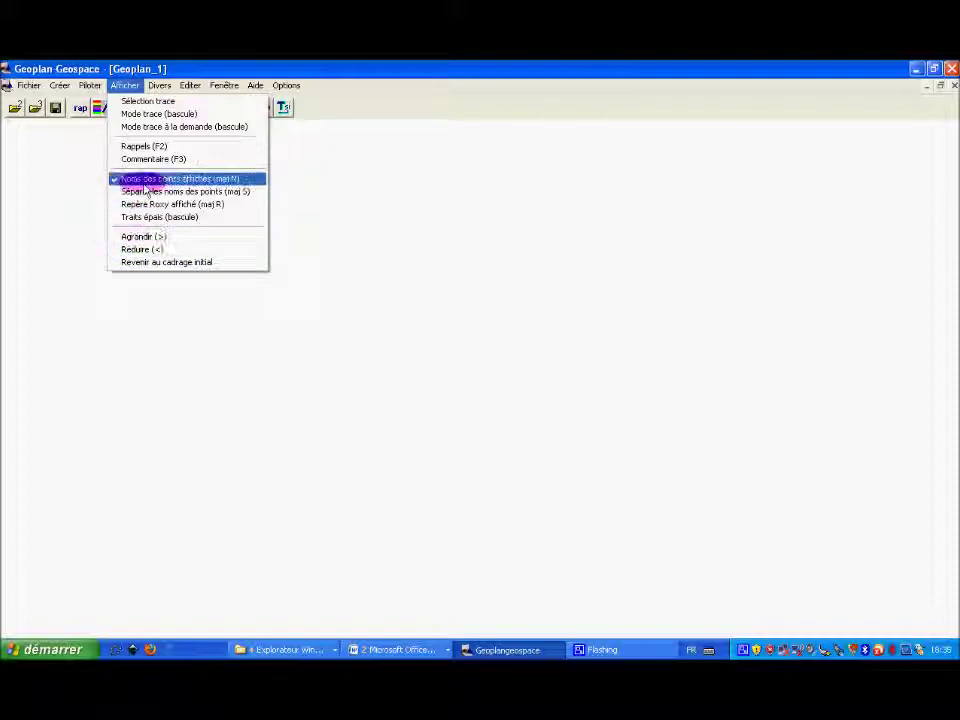
mouse_move(158, 85)
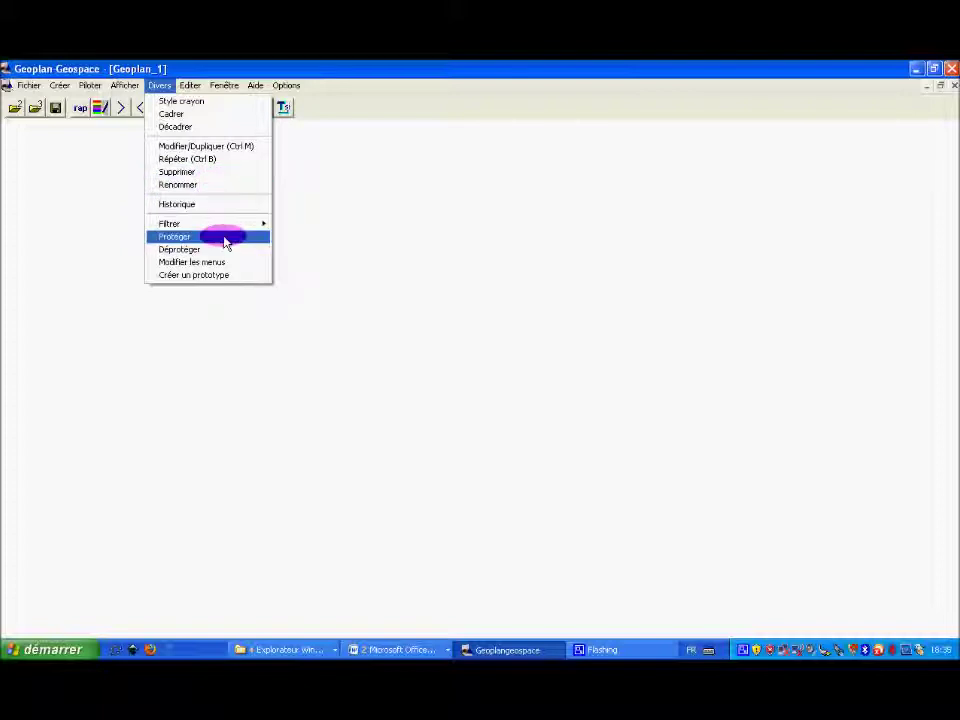
left_click(188, 88)
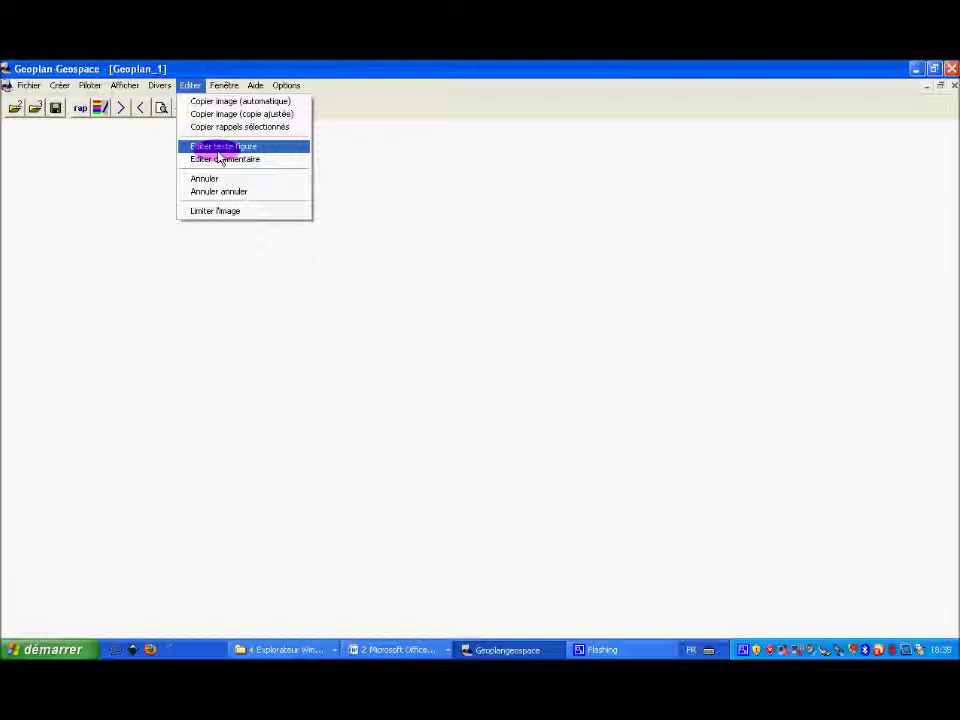
mouse_move(225, 87)
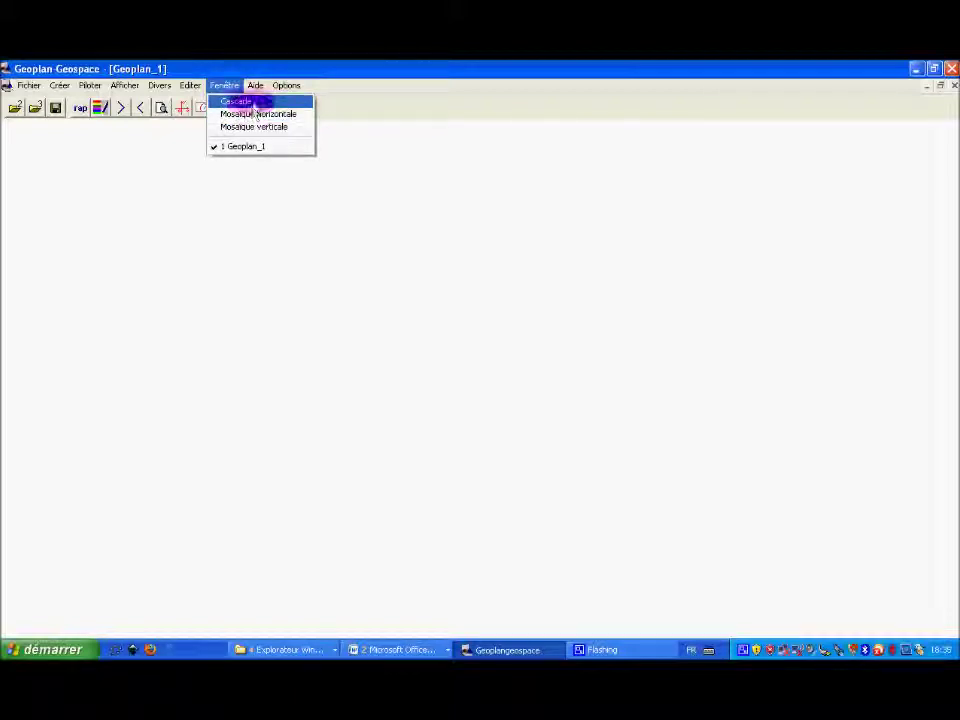
mouse_move(255, 88)
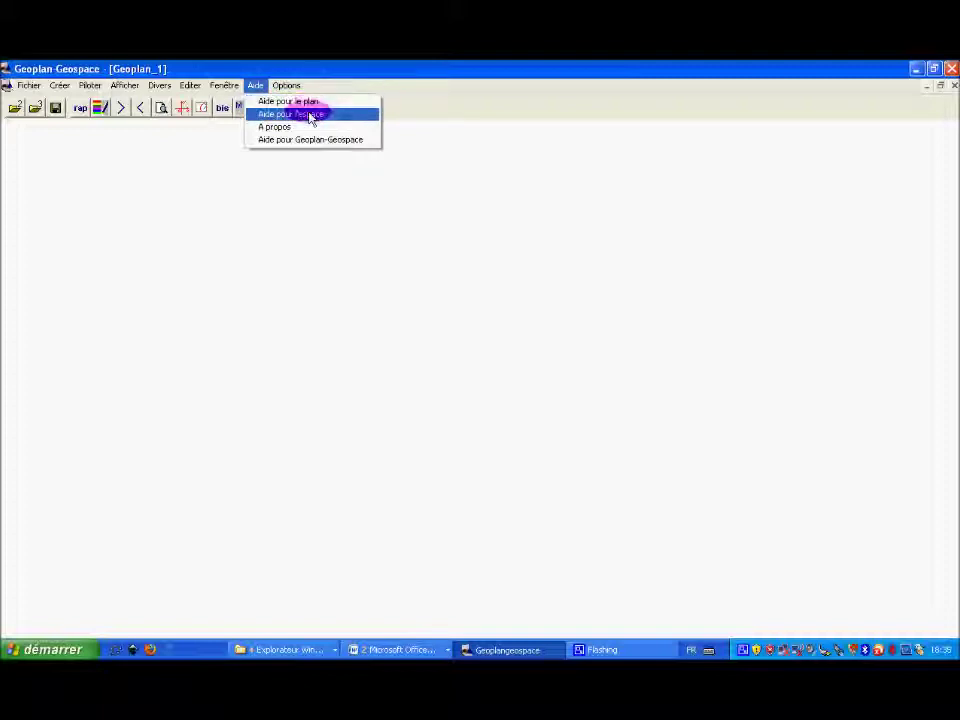
left_click(286, 86)
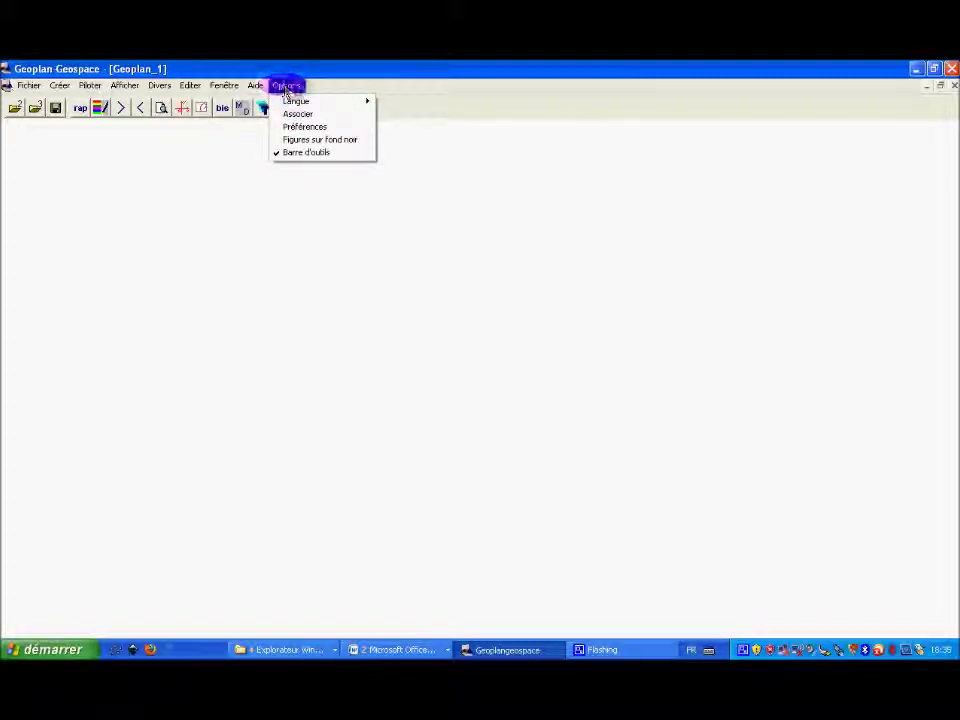
left_click(297, 102)
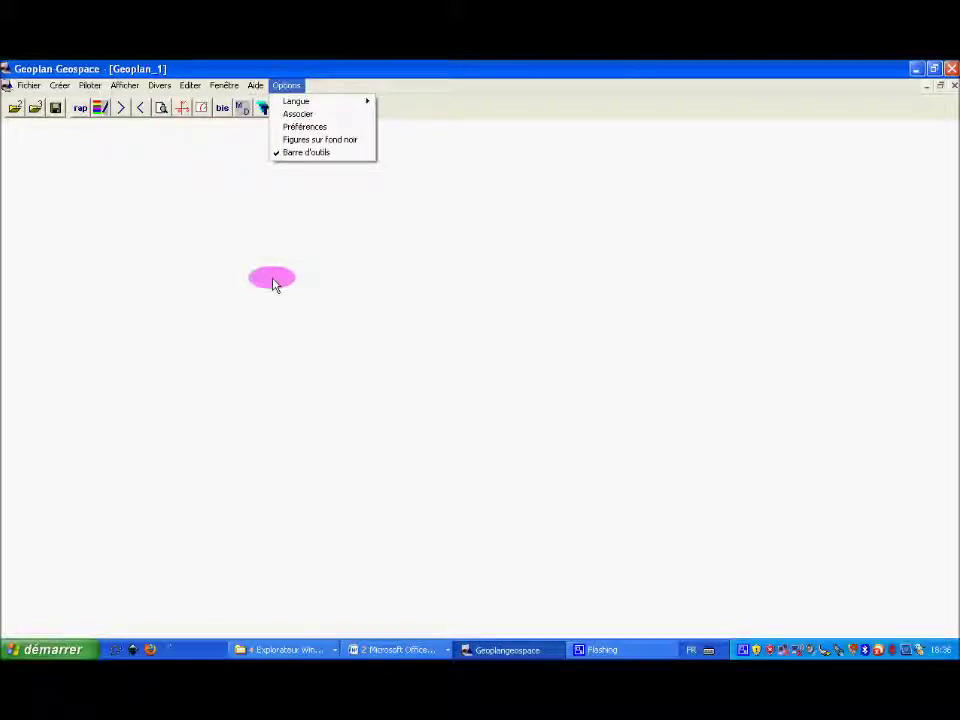
left_click(99, 143)
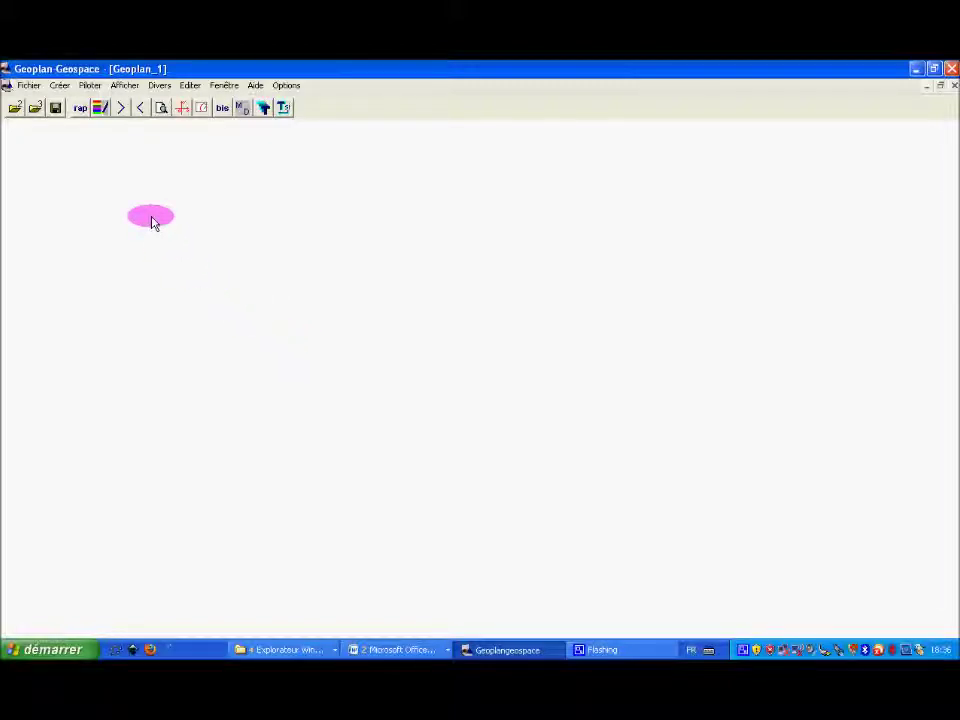
Create a free point A in the plane and move it lower and further right in the drawing.
left_click(60, 86)
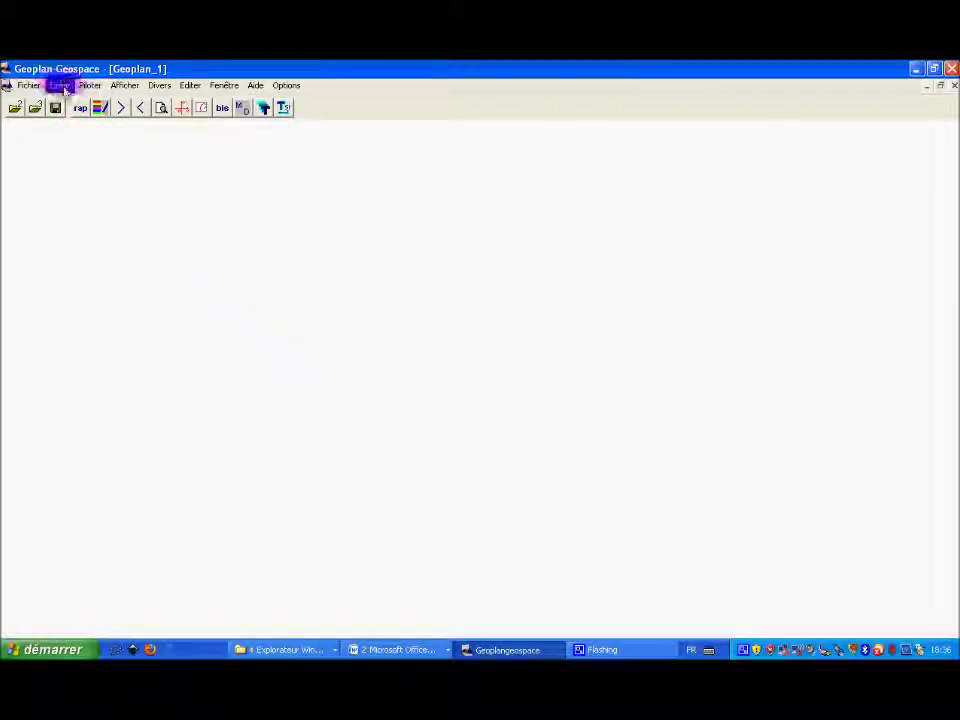
mouse_move(68, 101)
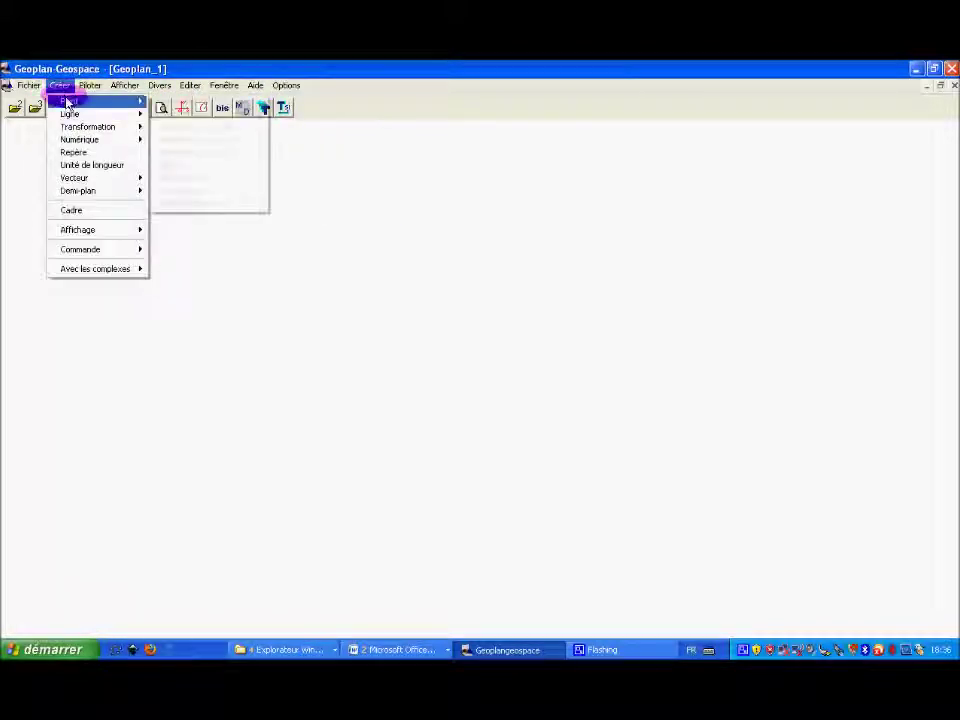
mouse_move(138, 102)
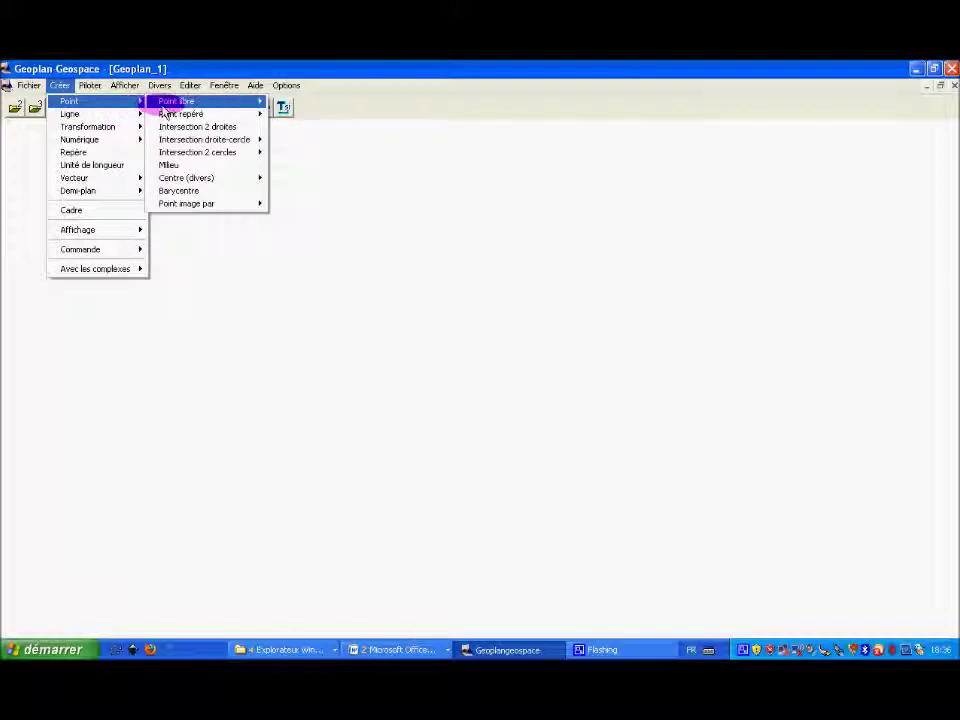
mouse_move(176, 102)
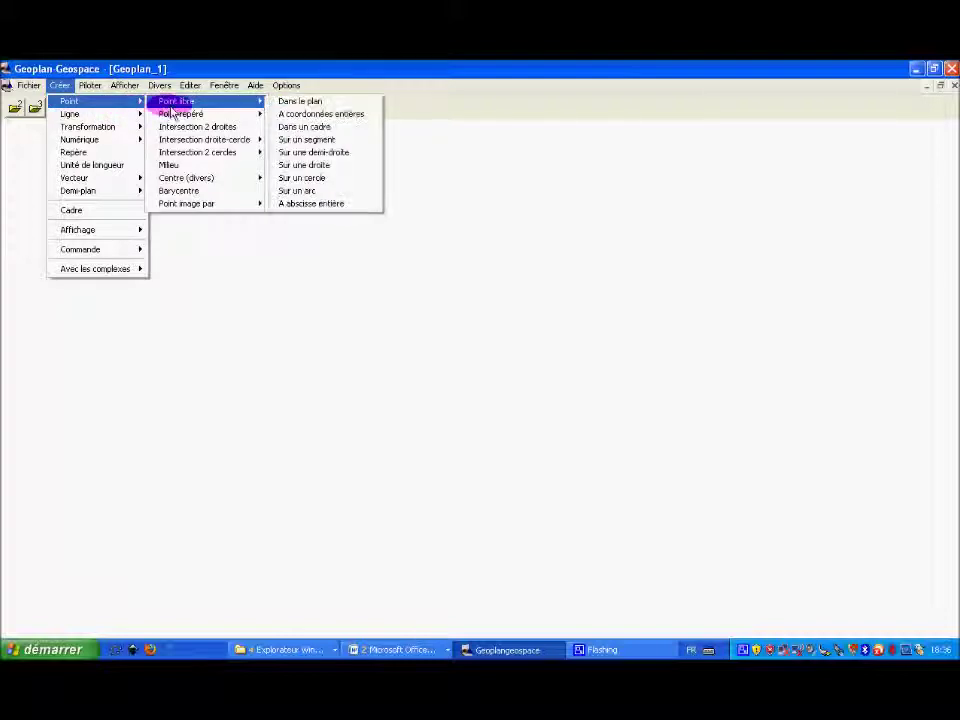
left_click(287, 101)
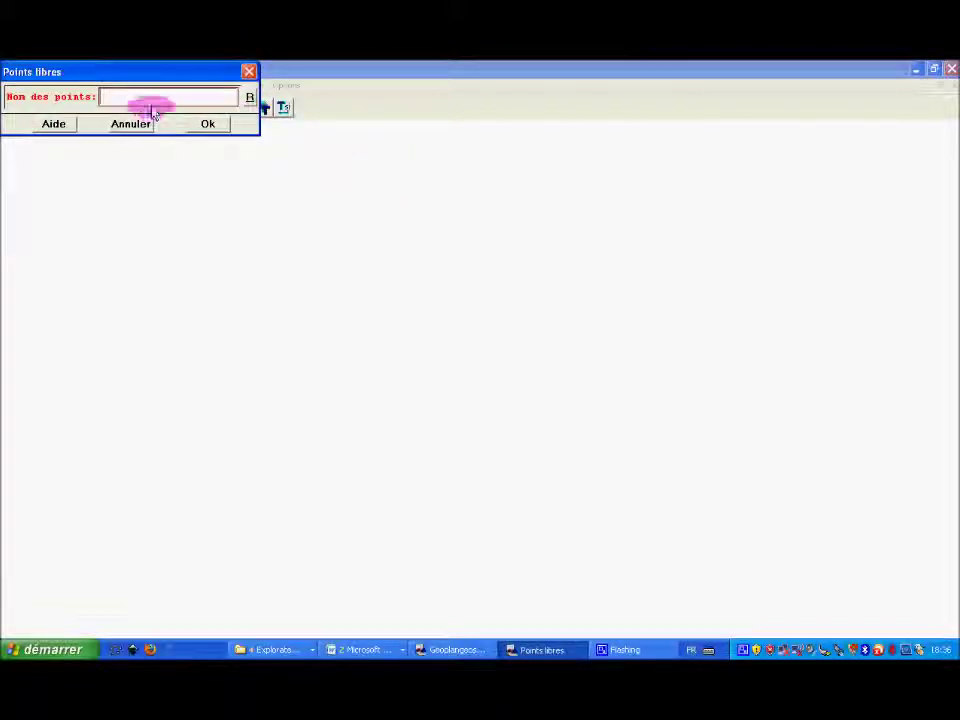
left_click_drag(118, 73, 279, 227)
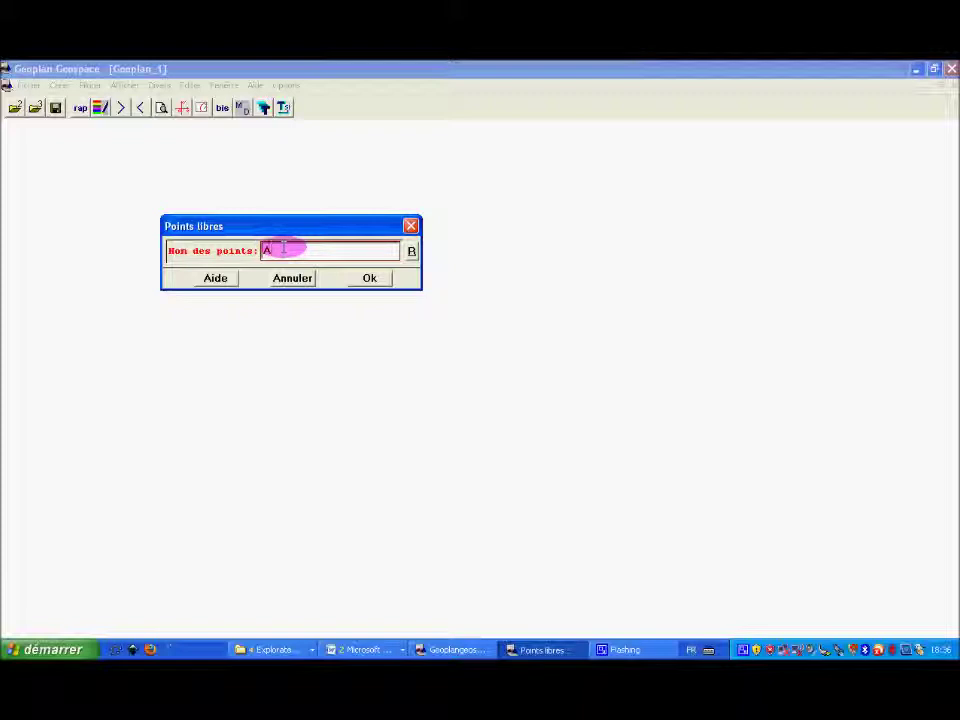
type("A")
left_click(369, 278)
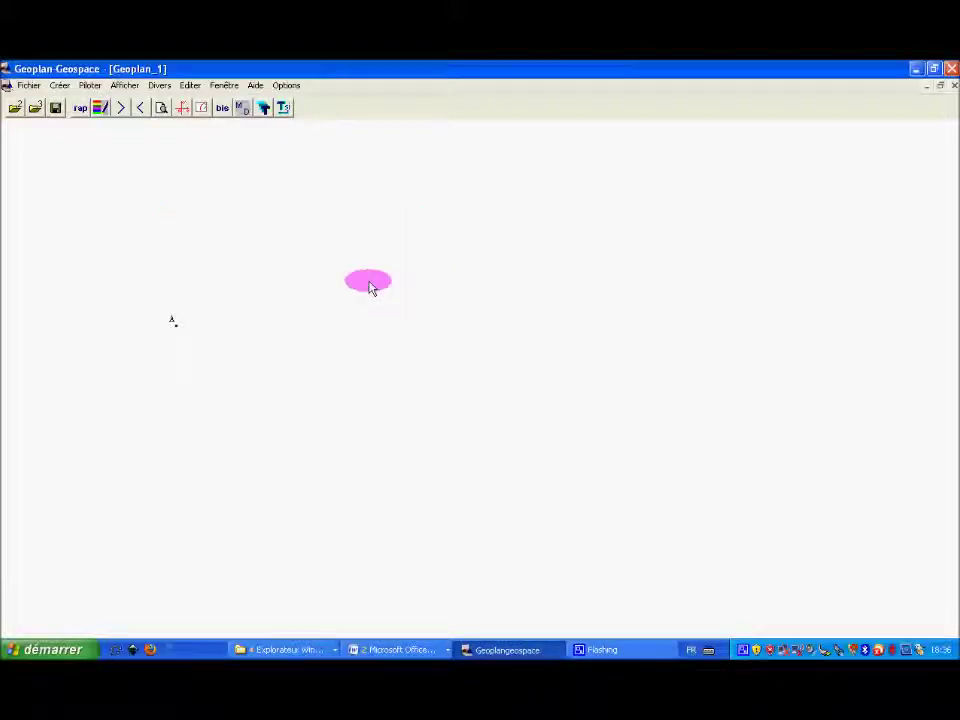
left_click_drag(179, 328, 287, 402)
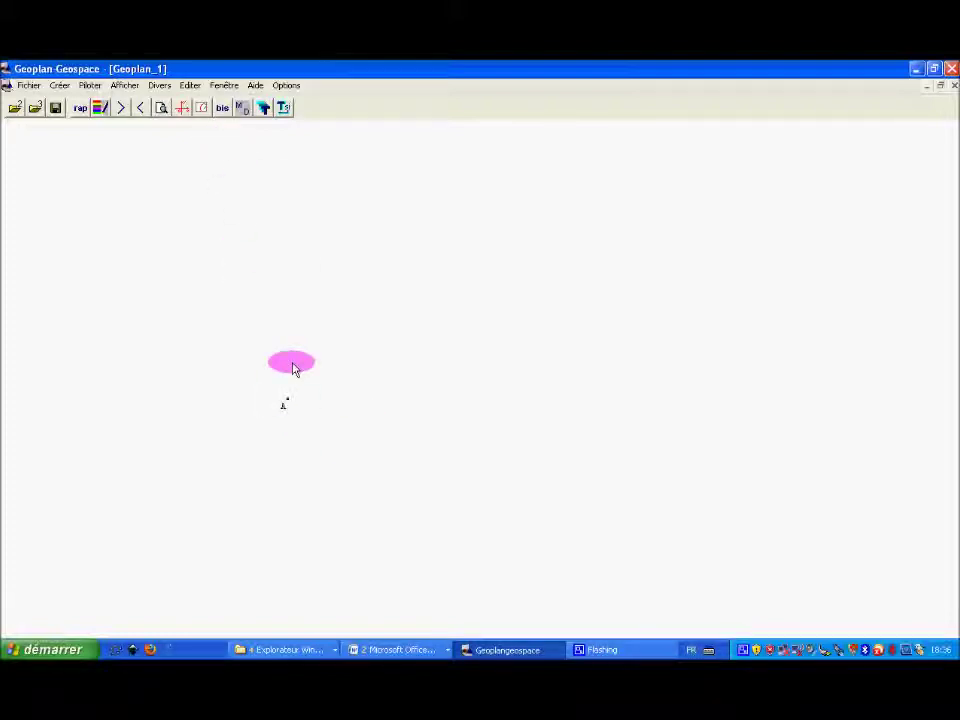
Create a second free point B in the plane and place it to the right of A at nearly the same height.
left_click(224, 112)
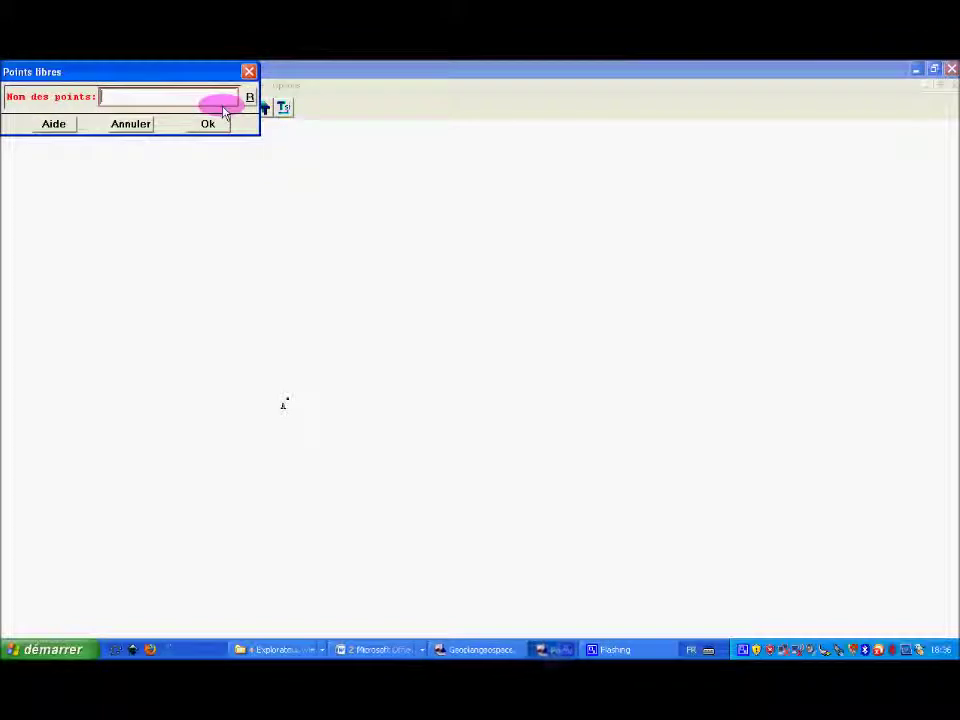
left_click_drag(171, 71, 260, 141)
left_click(261, 165)
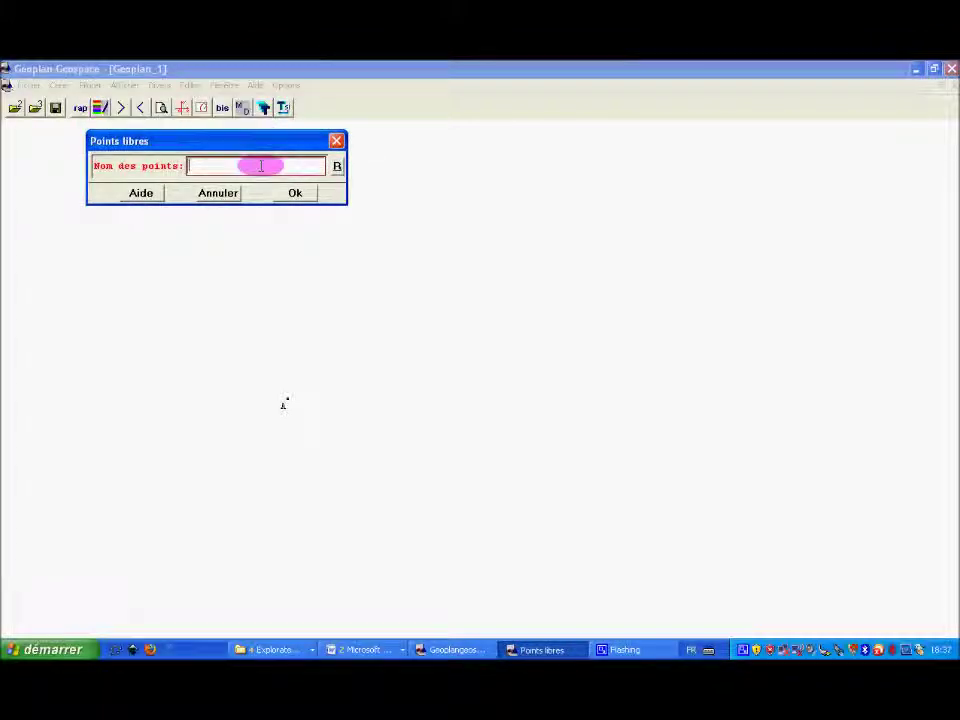
type("B")
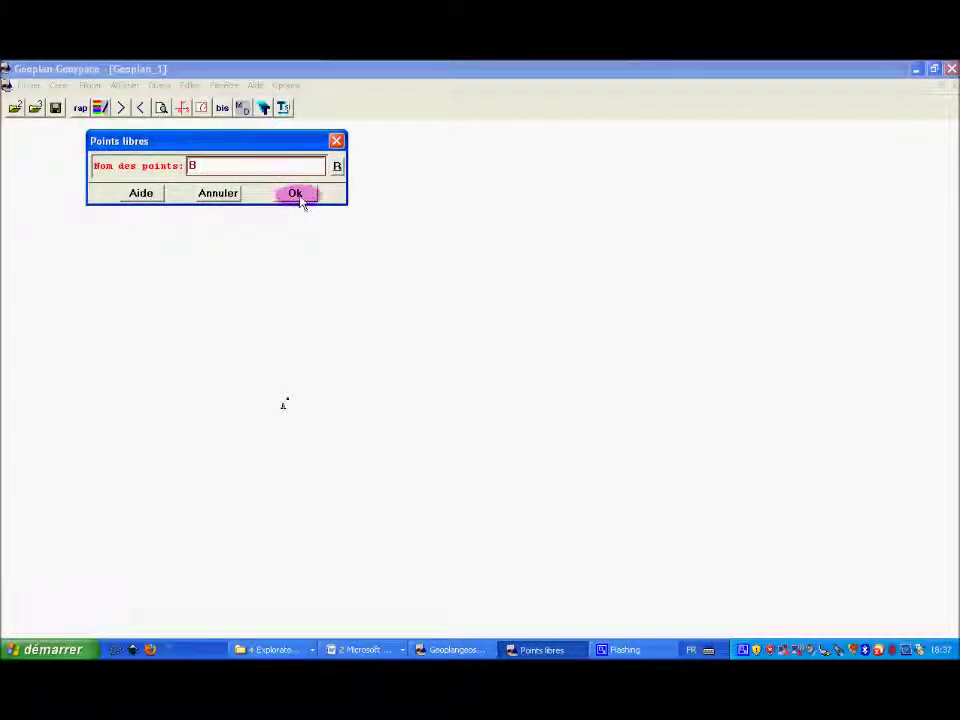
left_click(297, 195)
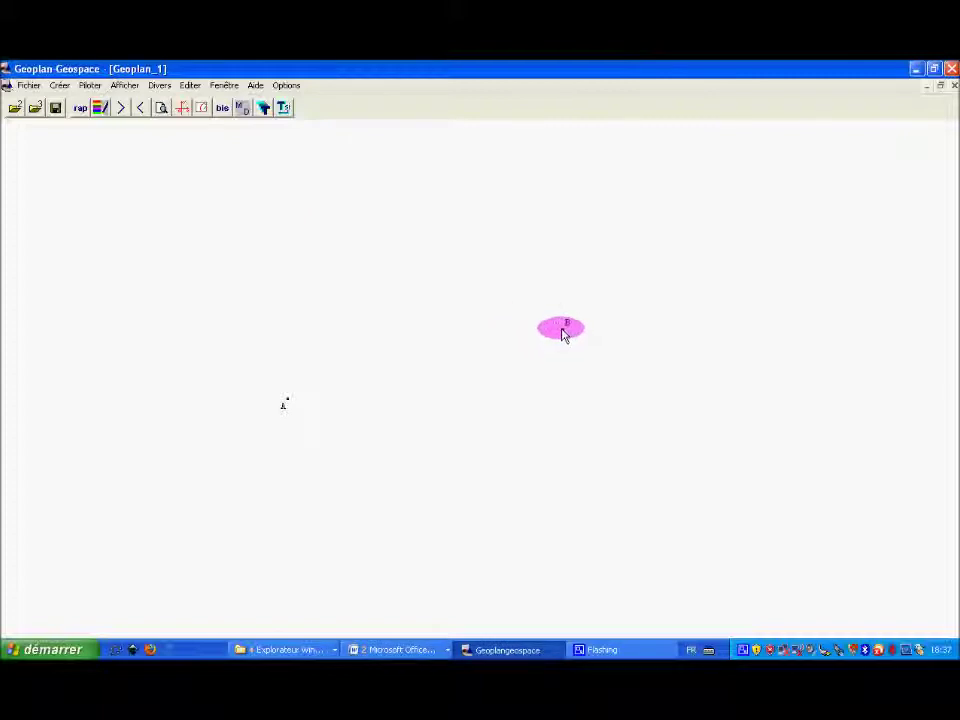
left_click_drag(566, 336, 510, 412)
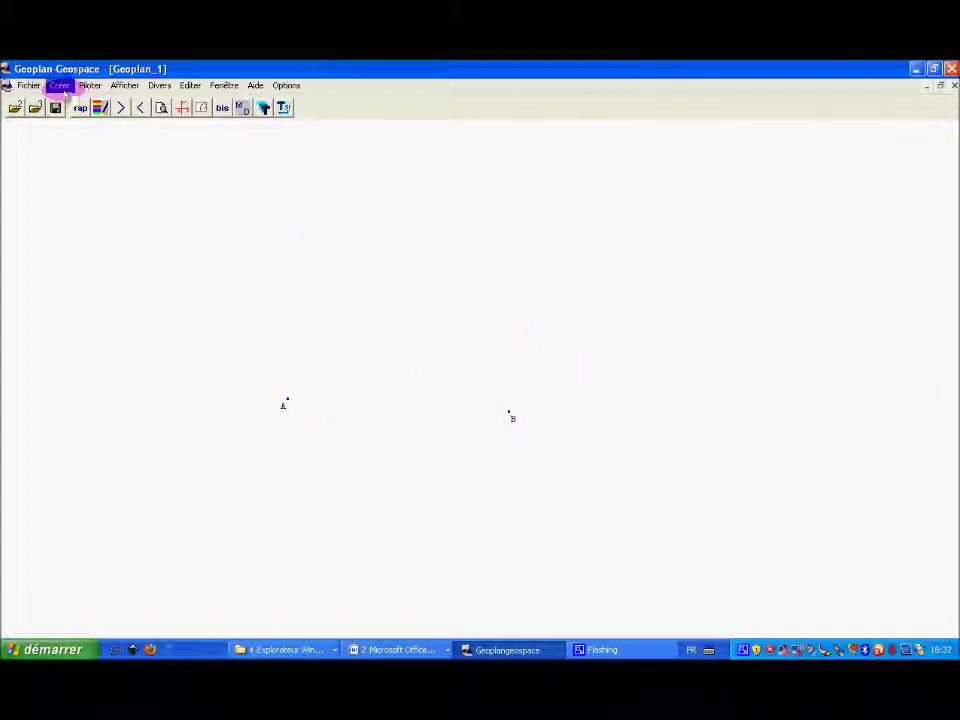
Create the segment AB defined by two points, and move B up and further right and A higher in the drawing.
left_click(60, 85)
mouse_move(75, 118)
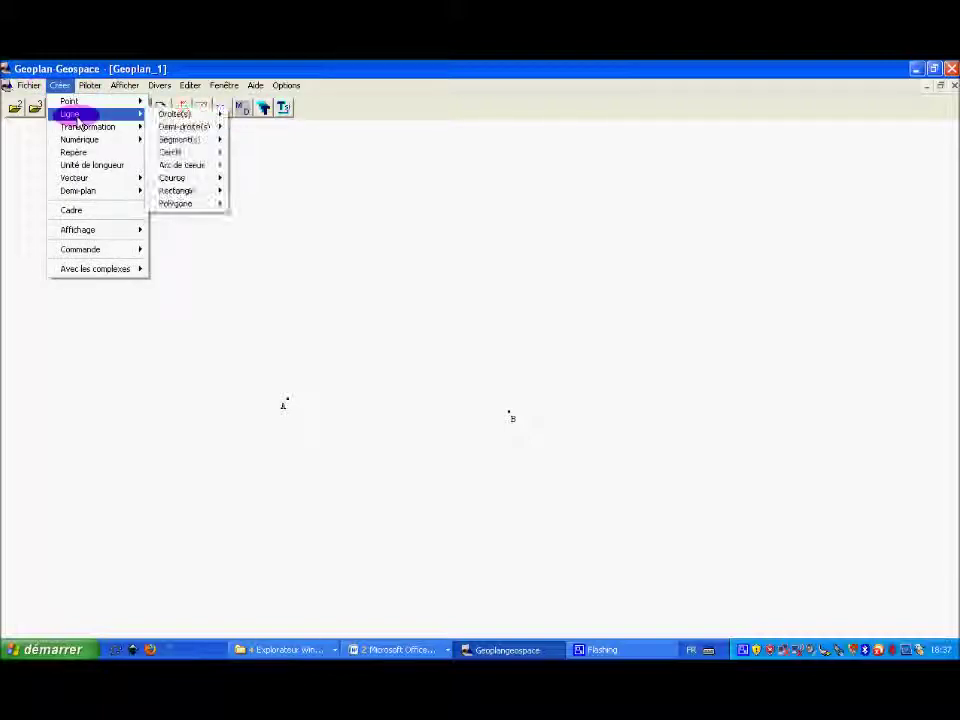
mouse_move(174, 144)
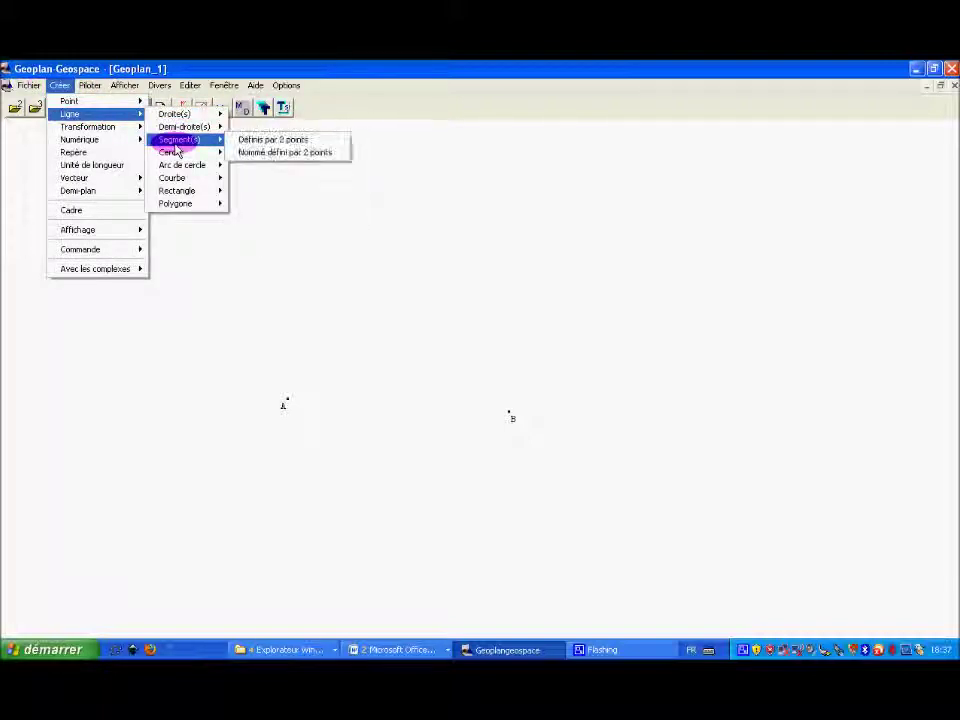
left_click(250, 140)
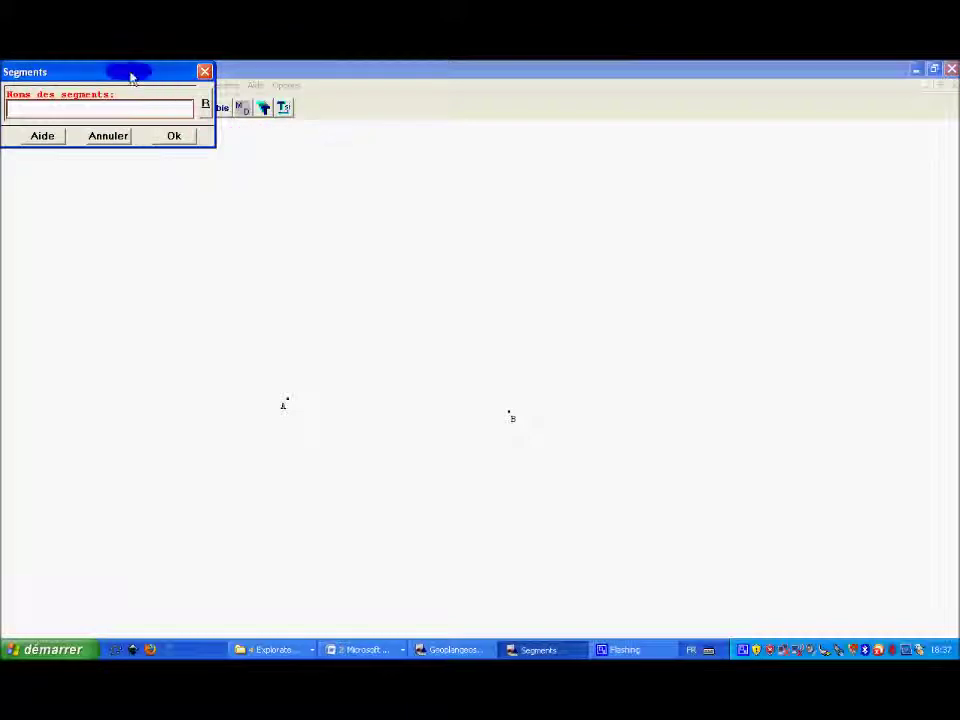
left_click_drag(120, 73, 374, 292)
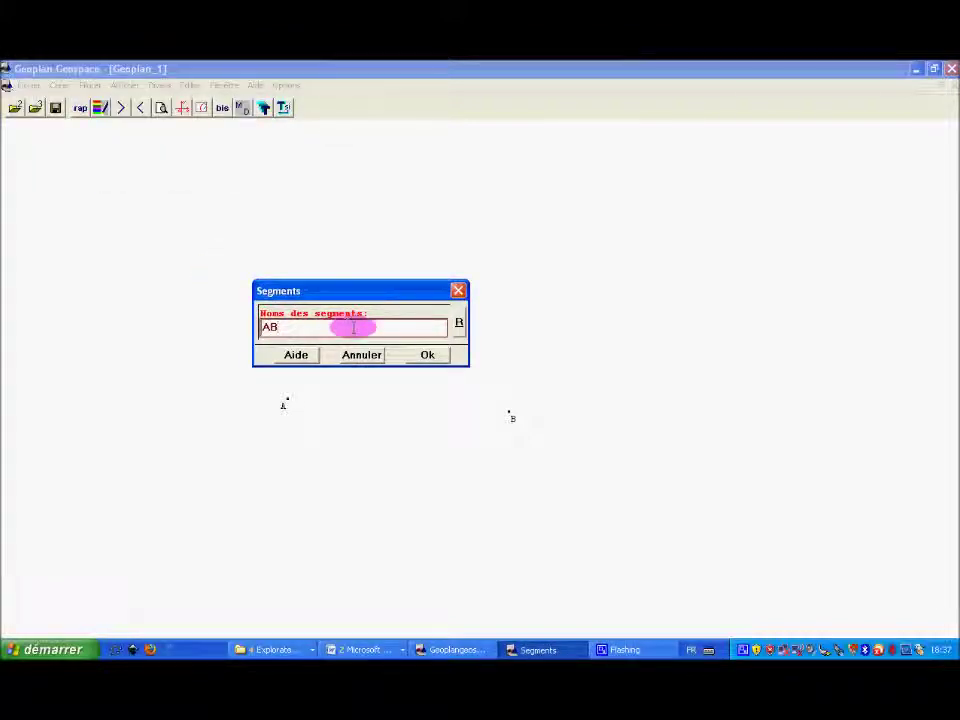
left_click(430, 358)
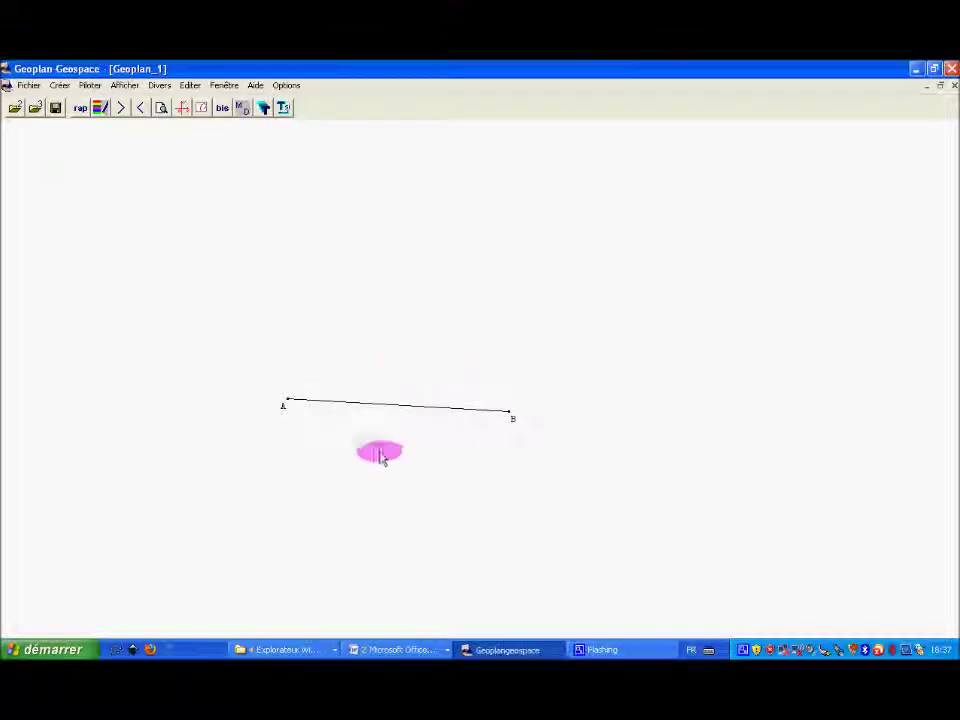
left_click_drag(510, 411, 566, 340)
left_click_drag(288, 401, 290, 359)
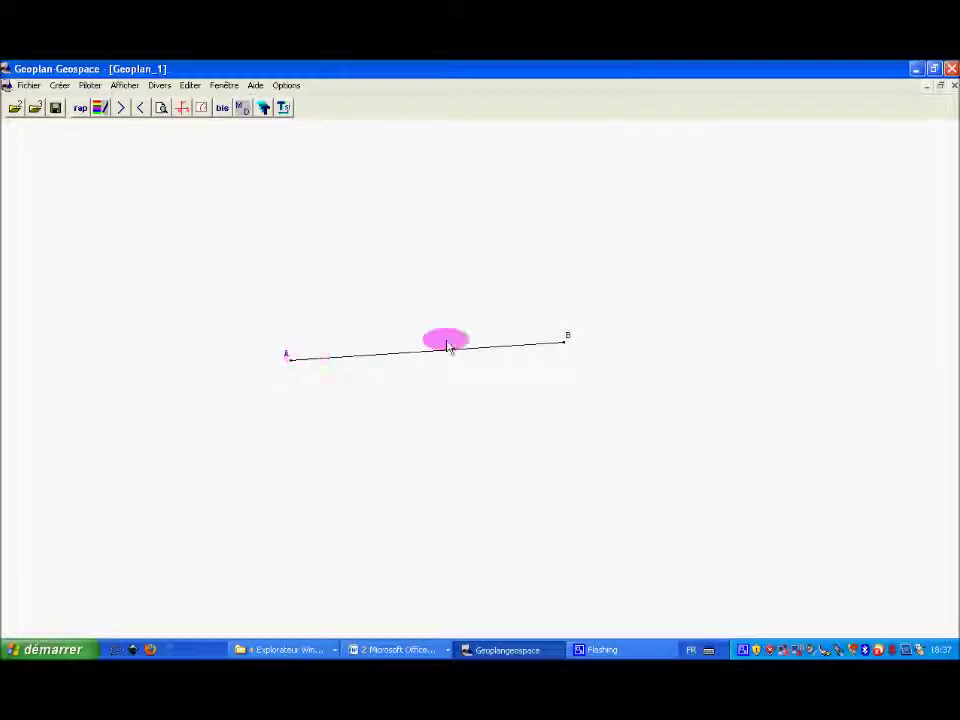
Create the midpoint M of segment AB, and move B slightly down until the segment is nearly horizontal.
left_click(60, 86)
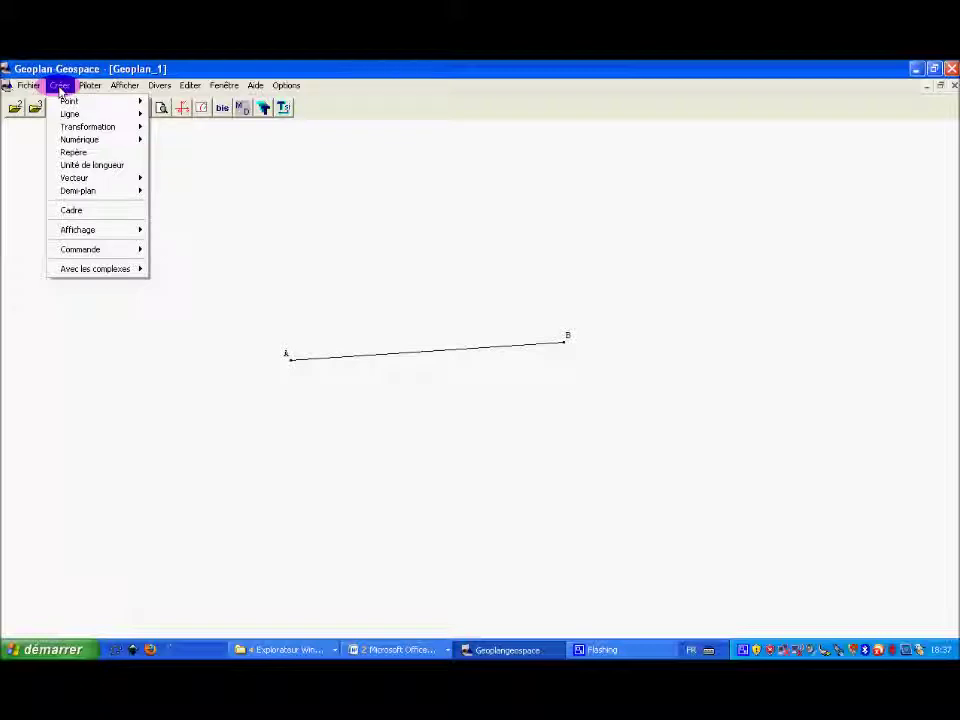
mouse_move(66, 100)
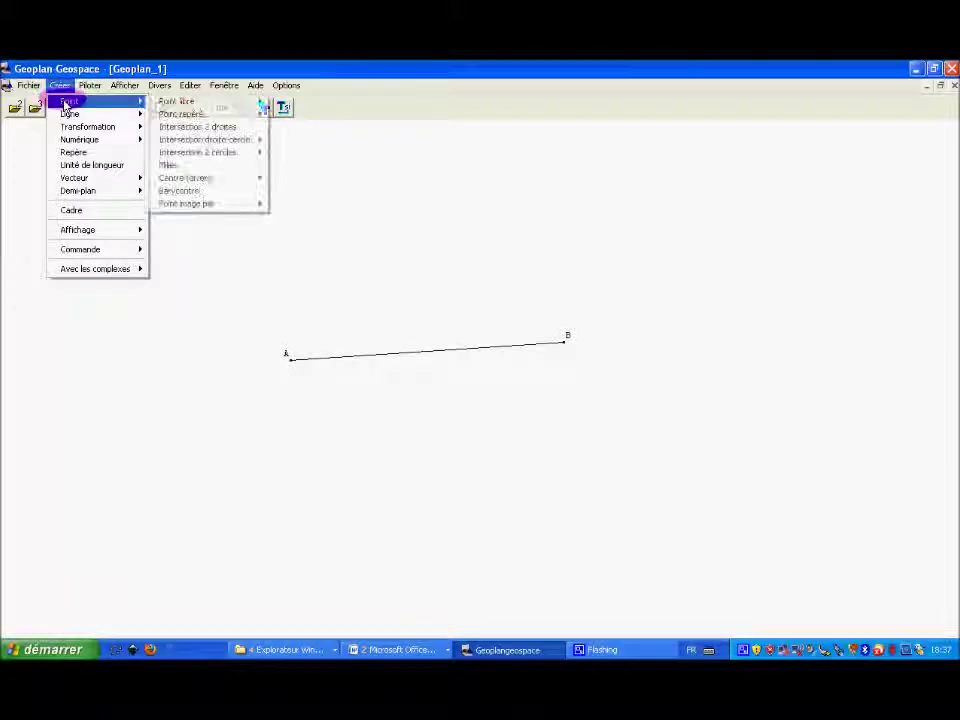
left_click(255, 166)
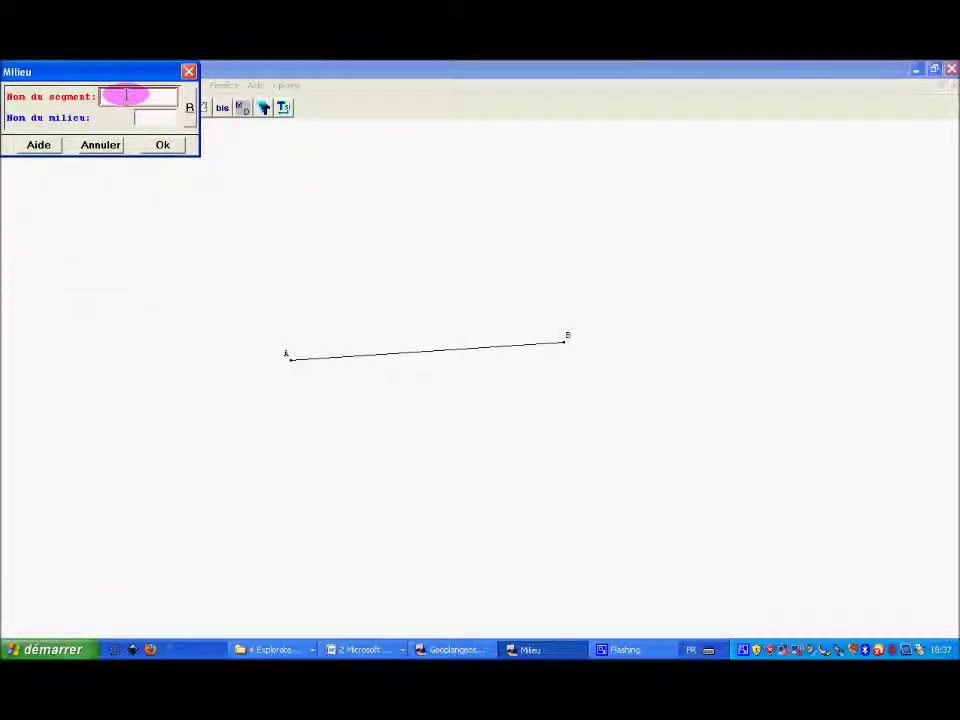
type("AB")
left_click(150, 118)
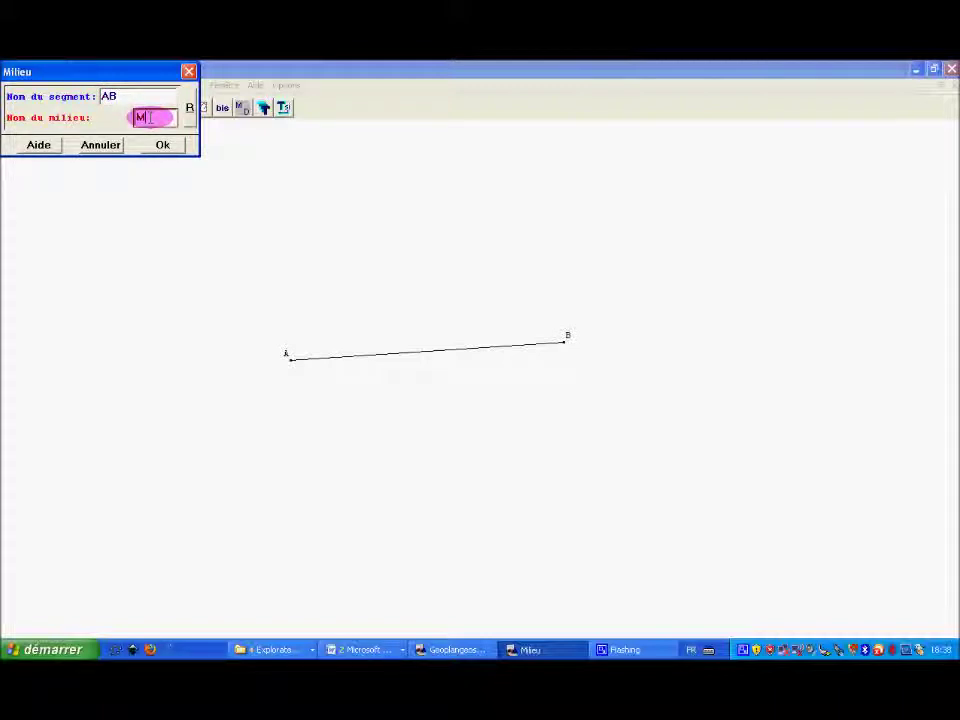
left_click(162, 145)
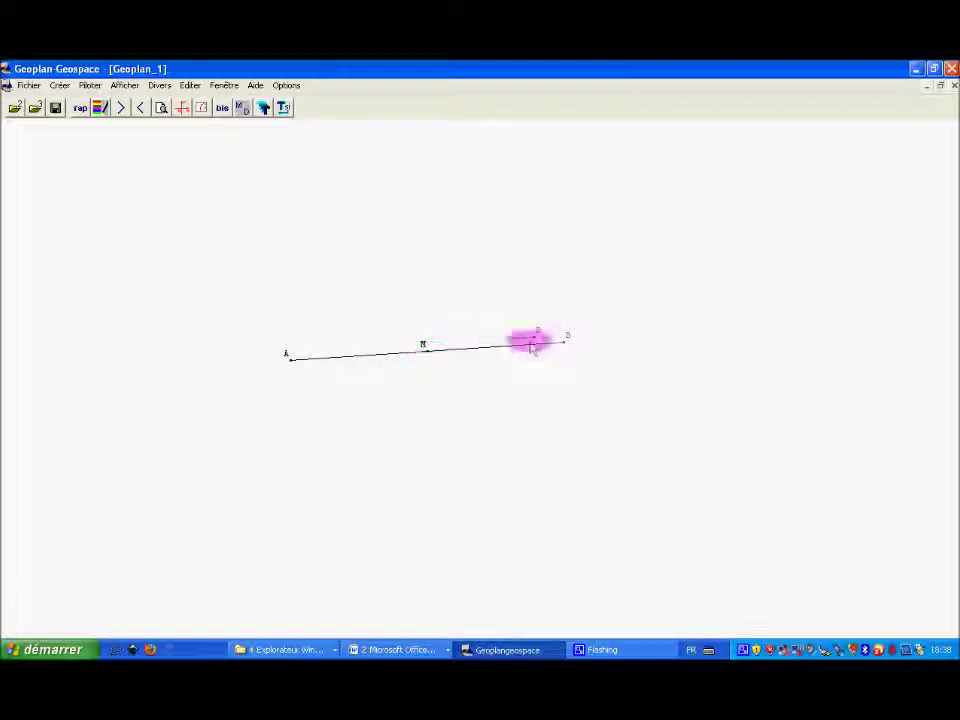
mouse_move(565, 347)
left_mouse_down()
mouse_move(573, 373)
mouse_move(571, 359)
left_mouse_up()
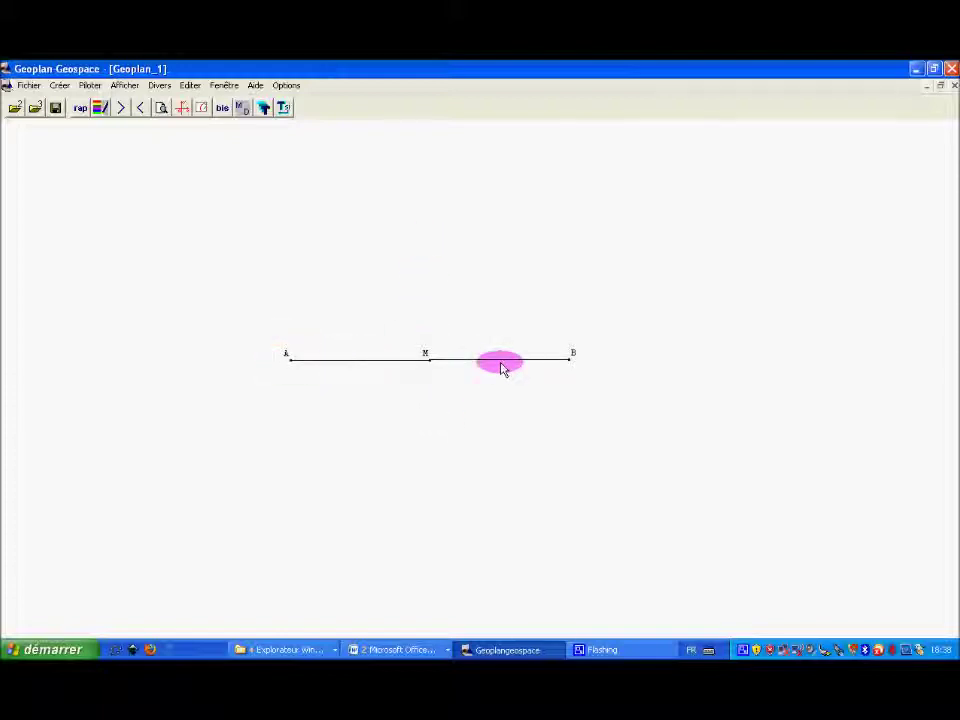
Create the line D through M perpendicular to AB, and move B down and to the left and A lower.
left_click(62, 86)
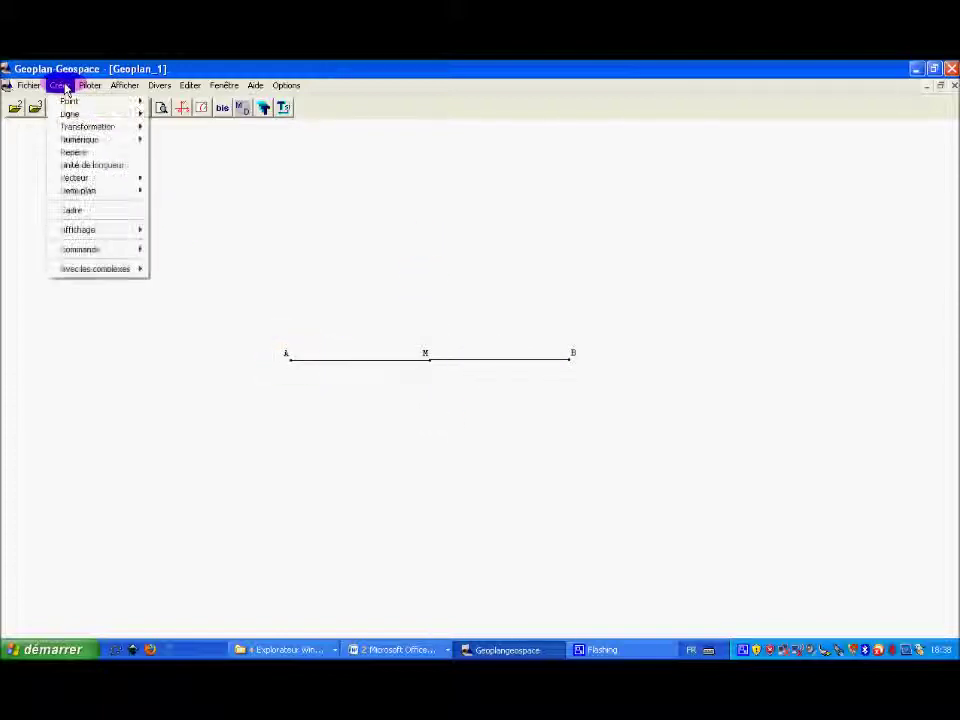
mouse_move(79, 113)
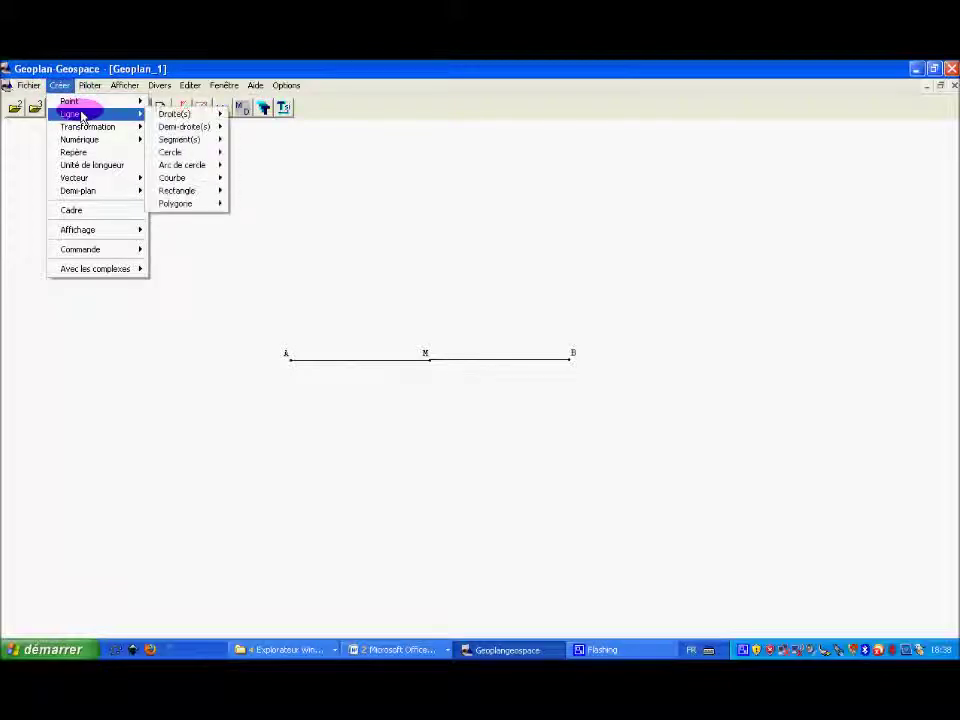
mouse_move(176, 118)
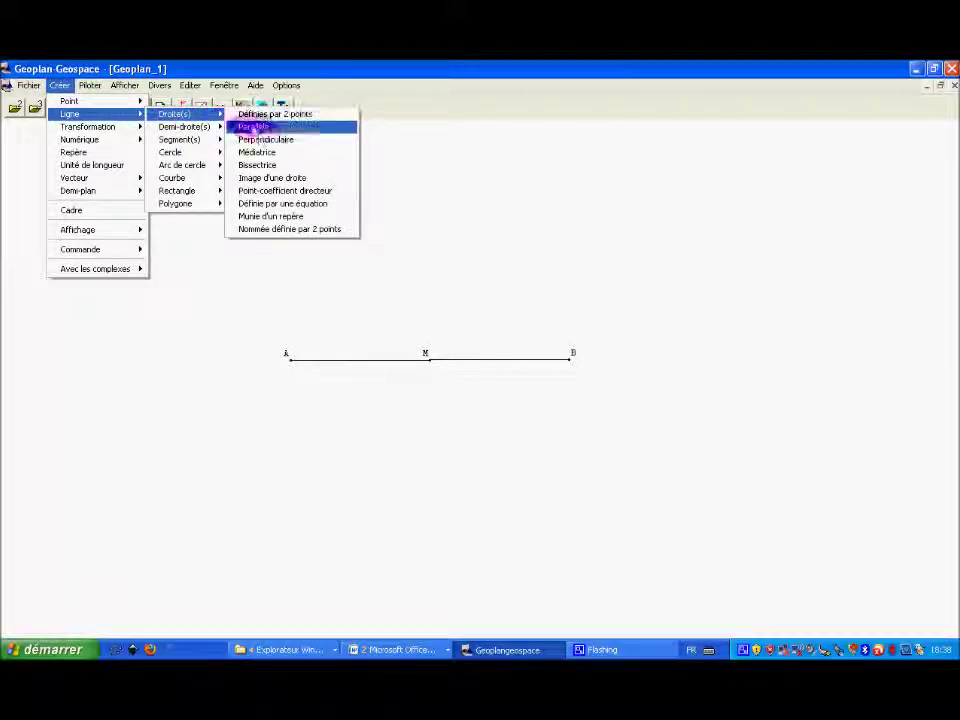
left_click(265, 139)
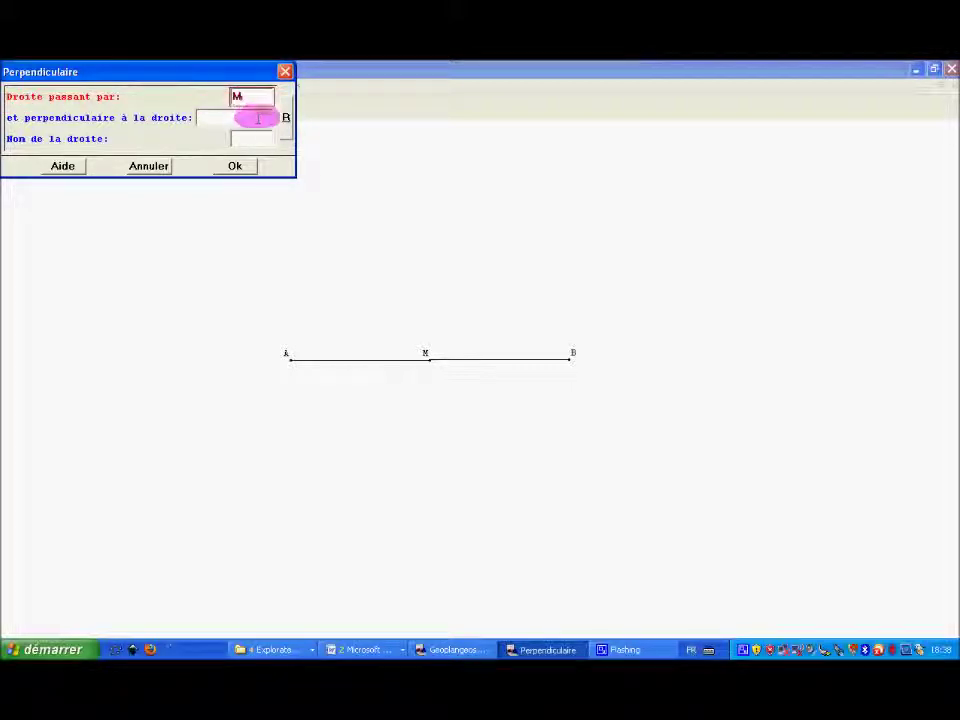
left_click(253, 119)
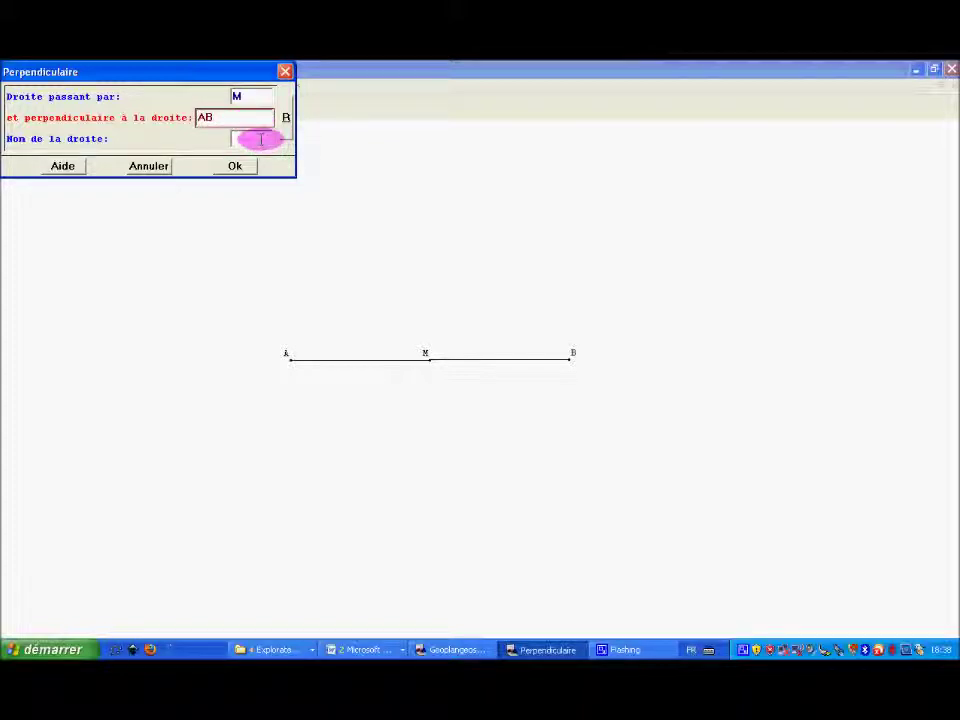
left_click(261, 139)
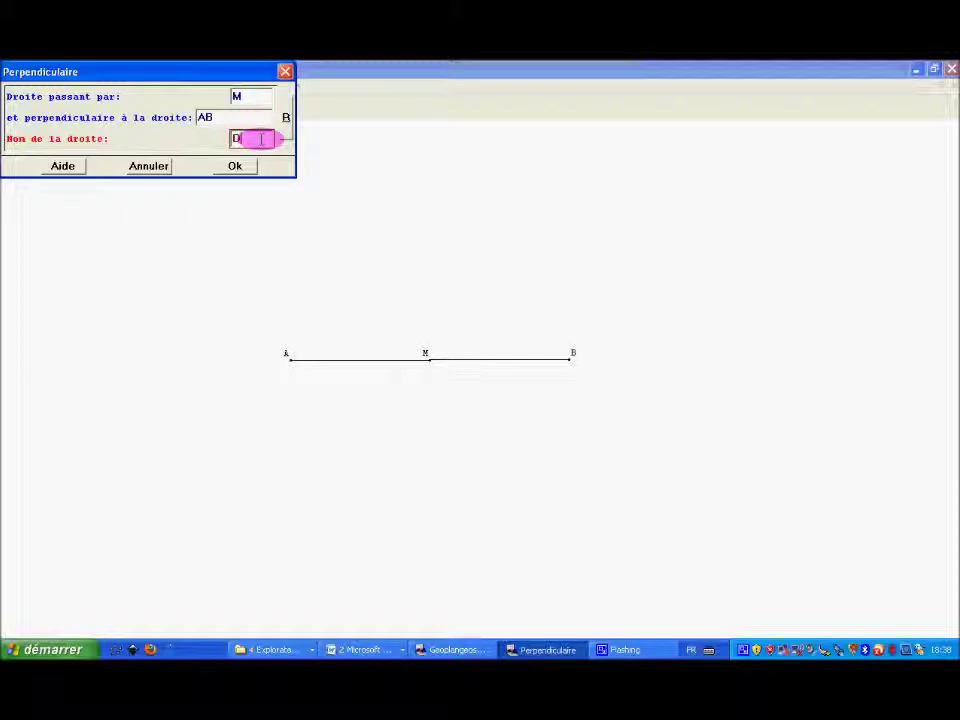
type("D")
left_click(240, 165)
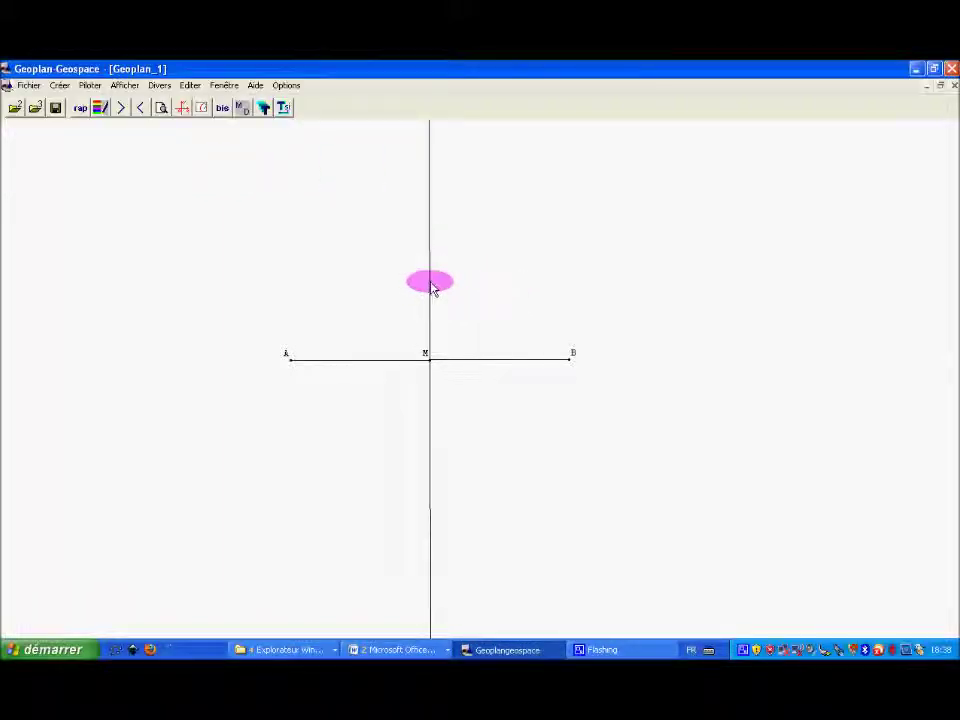
left_click_drag(570, 366, 508, 428)
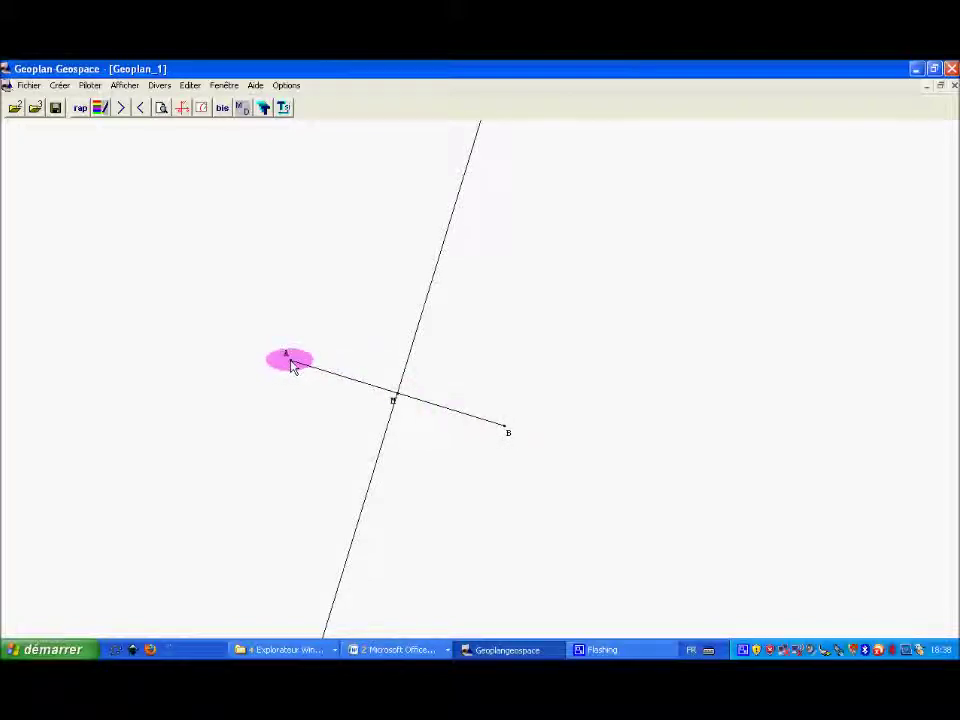
left_click_drag(291, 365, 290, 406)
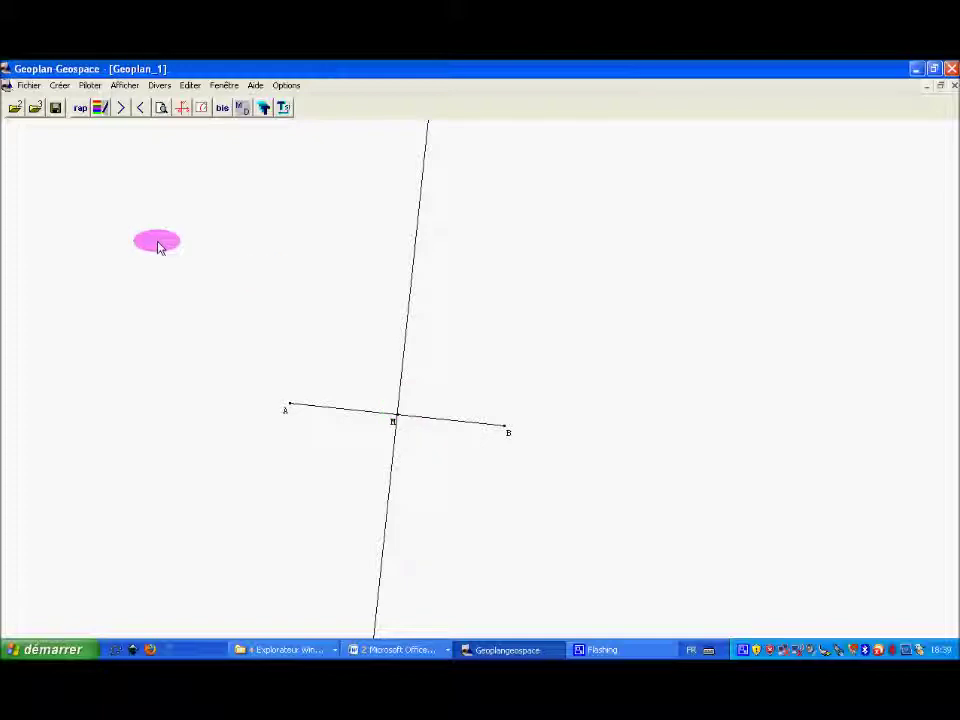
Create a free point C on line D and move it along the line well above segment AB.
left_click(60, 86)
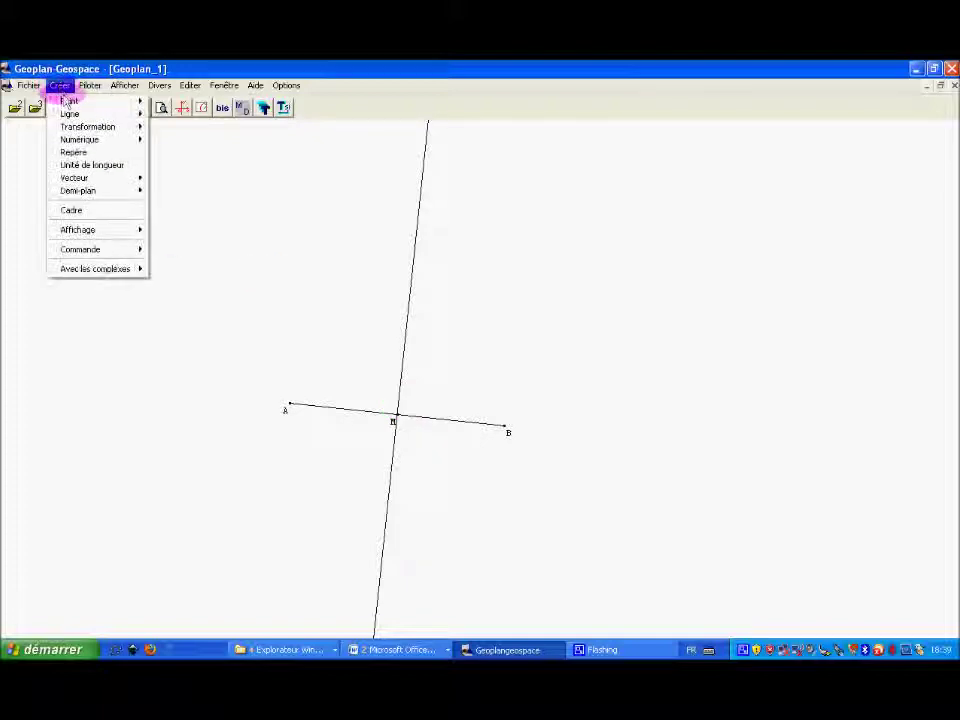
mouse_move(70, 106)
mouse_move(196, 106)
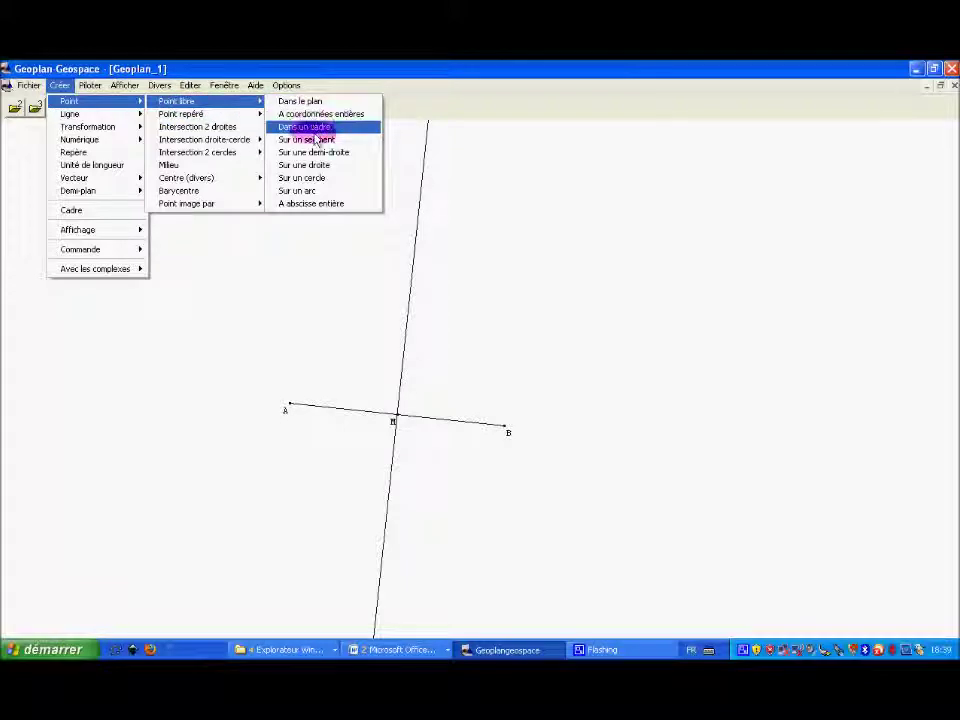
left_click(325, 166)
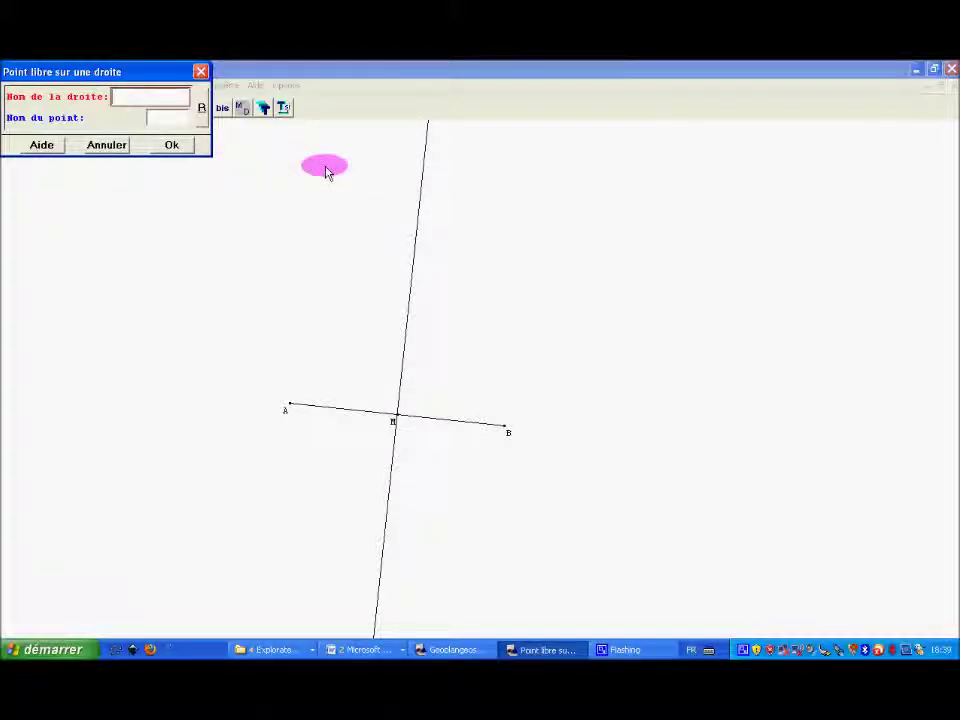
left_click_drag(119, 78, 296, 190)
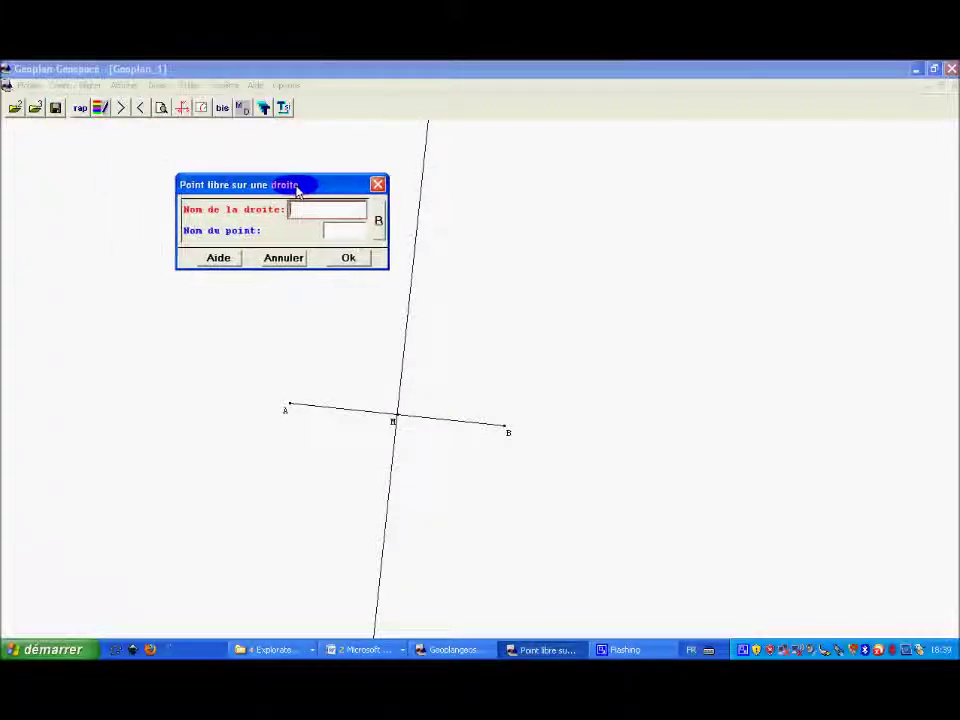
left_click(312, 211)
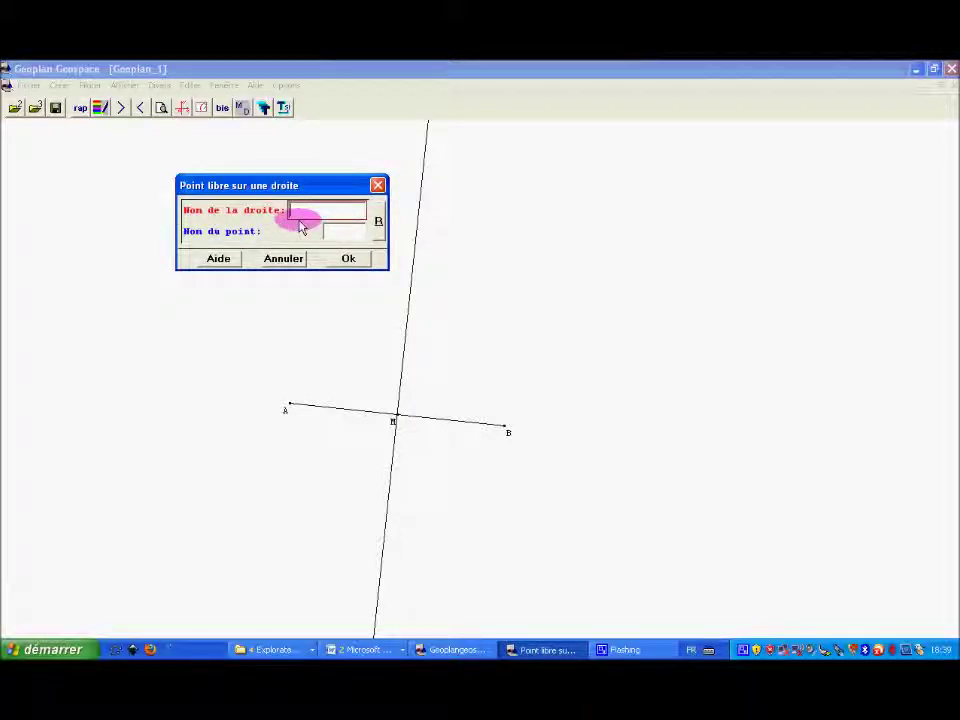
left_click(332, 232)
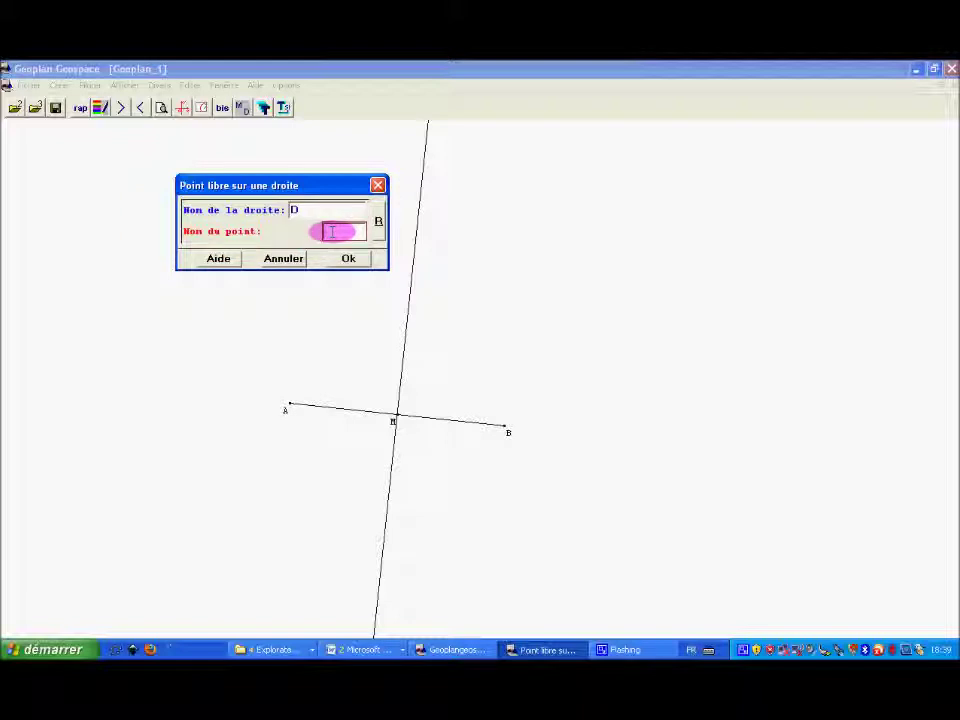
left_click(348, 258)
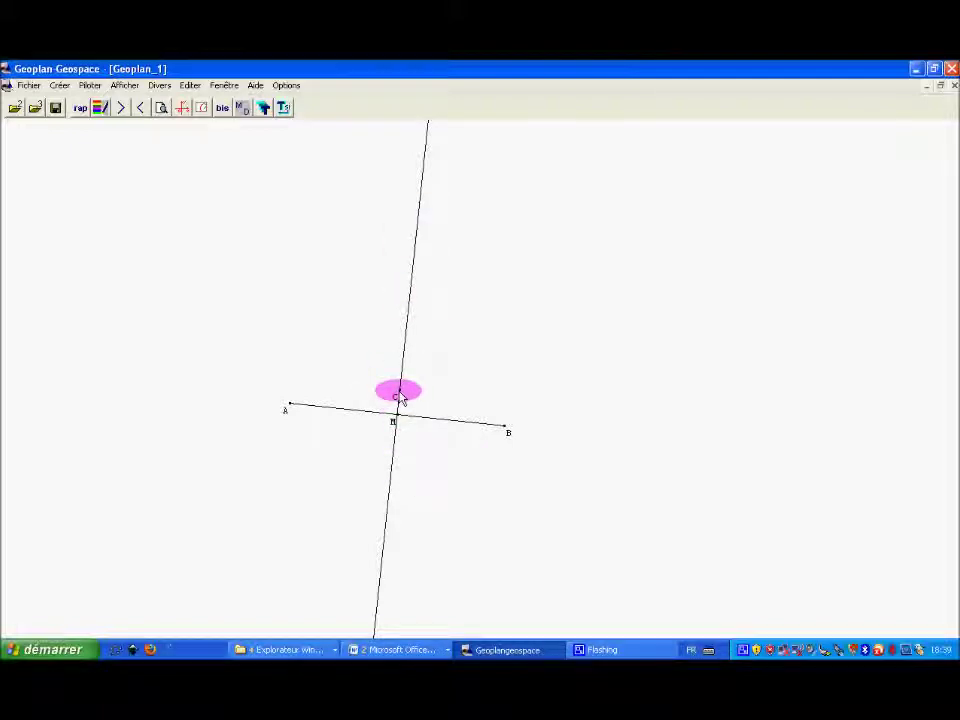
left_click_drag(400, 396, 414, 257)
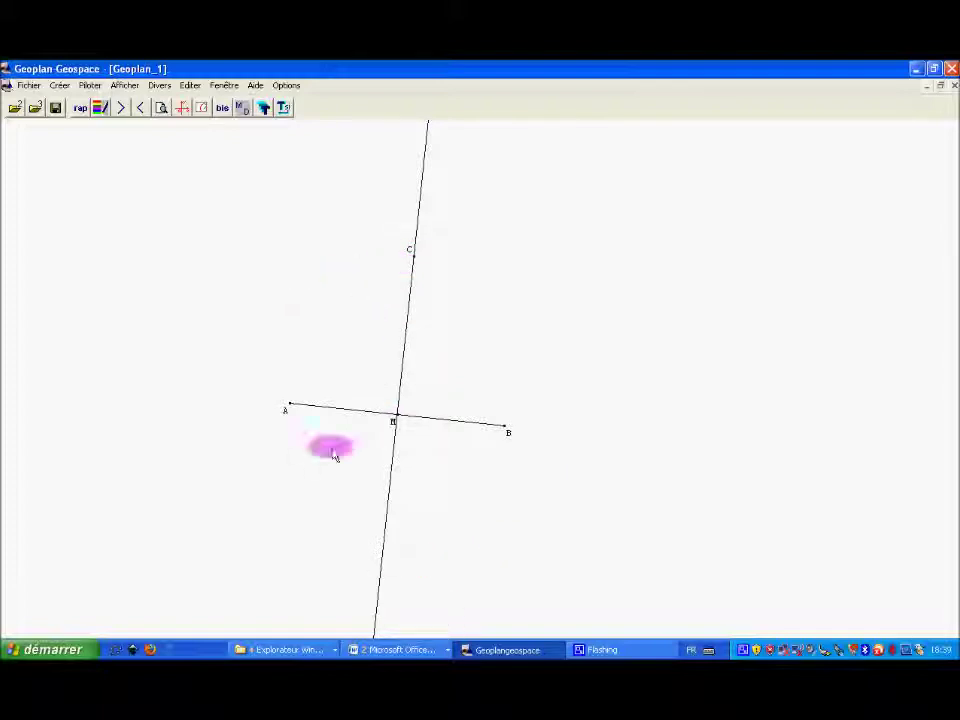
Create a polygon defined by its vertices A, B and C, and name it ABC.
left_click(60, 88)
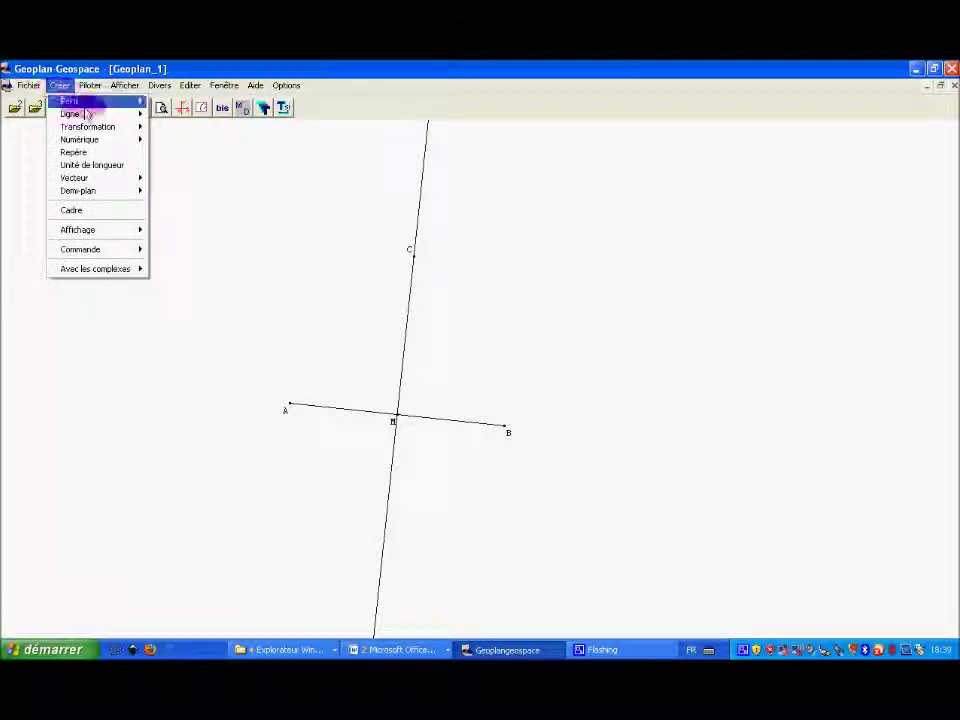
mouse_move(108, 117)
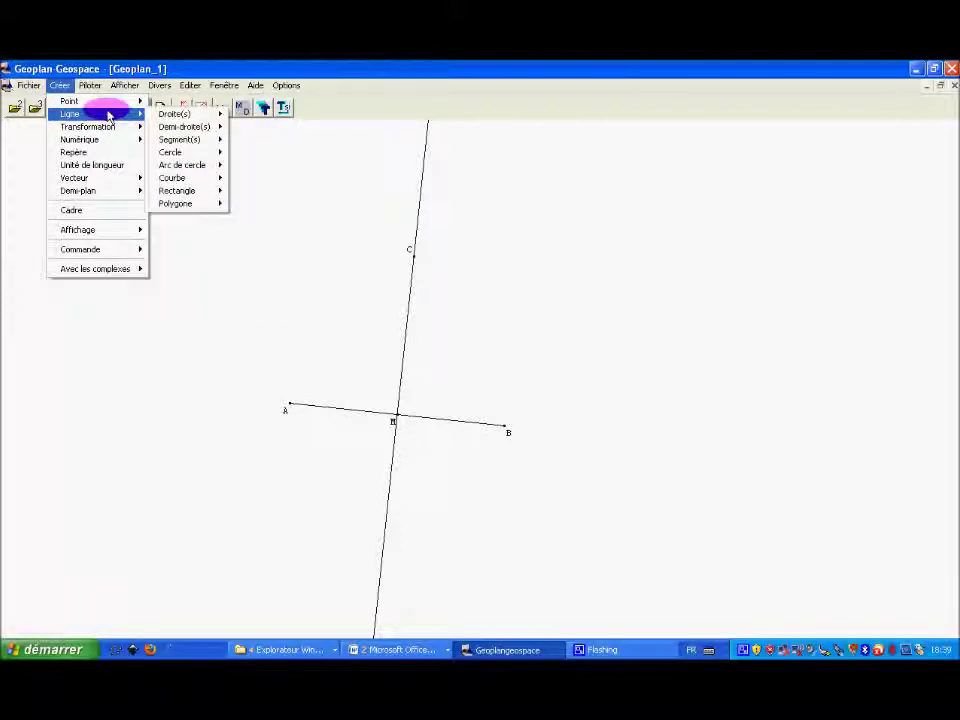
mouse_move(195, 207)
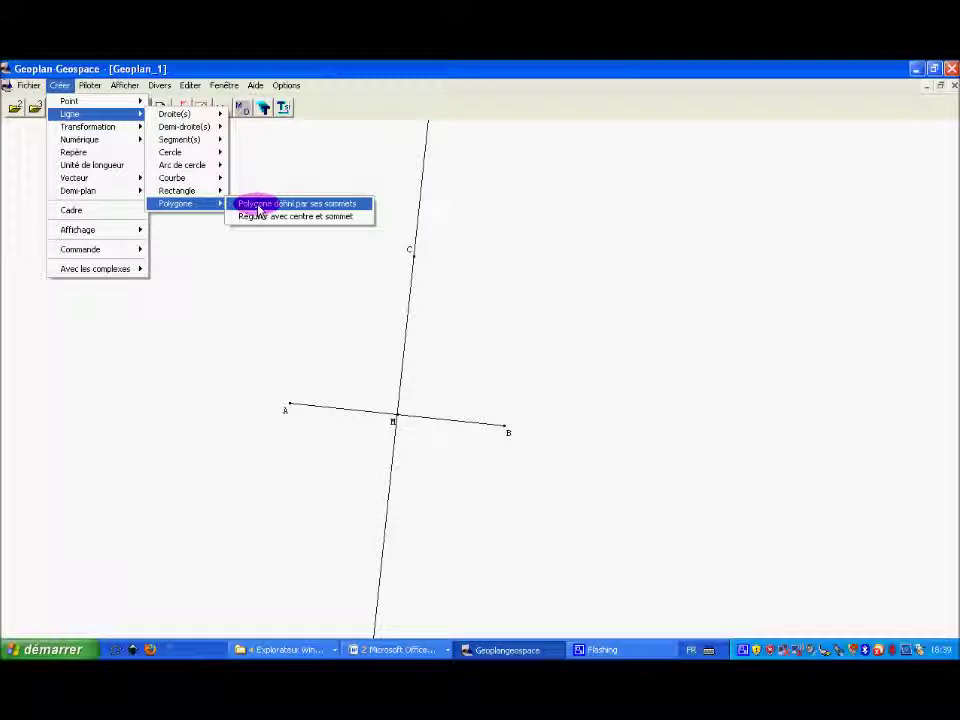
left_click(259, 204)
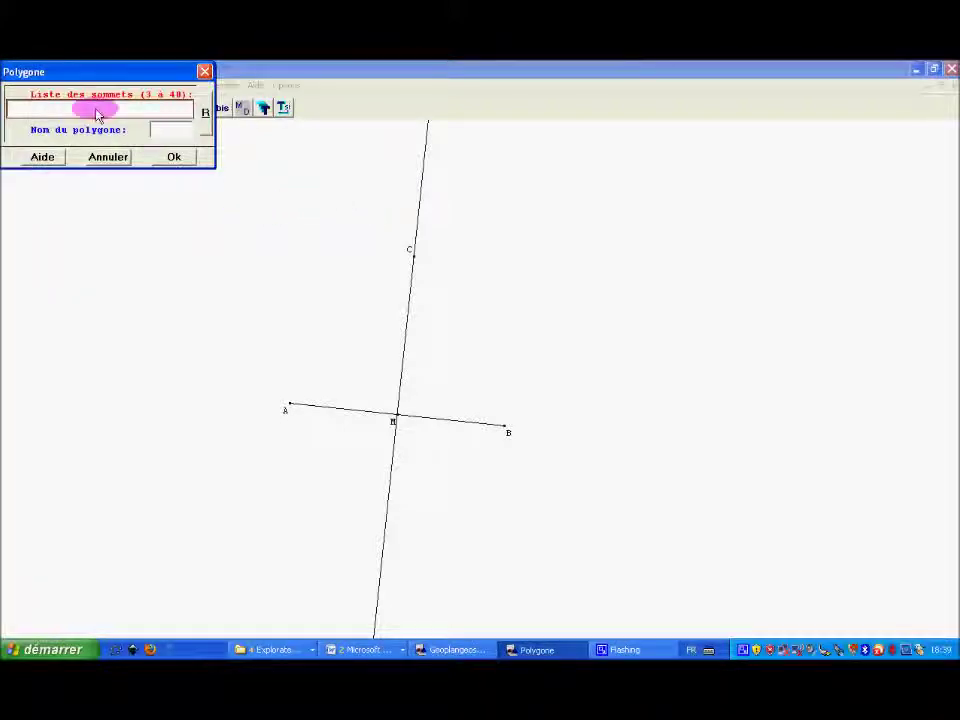
left_click_drag(58, 75, 201, 210)
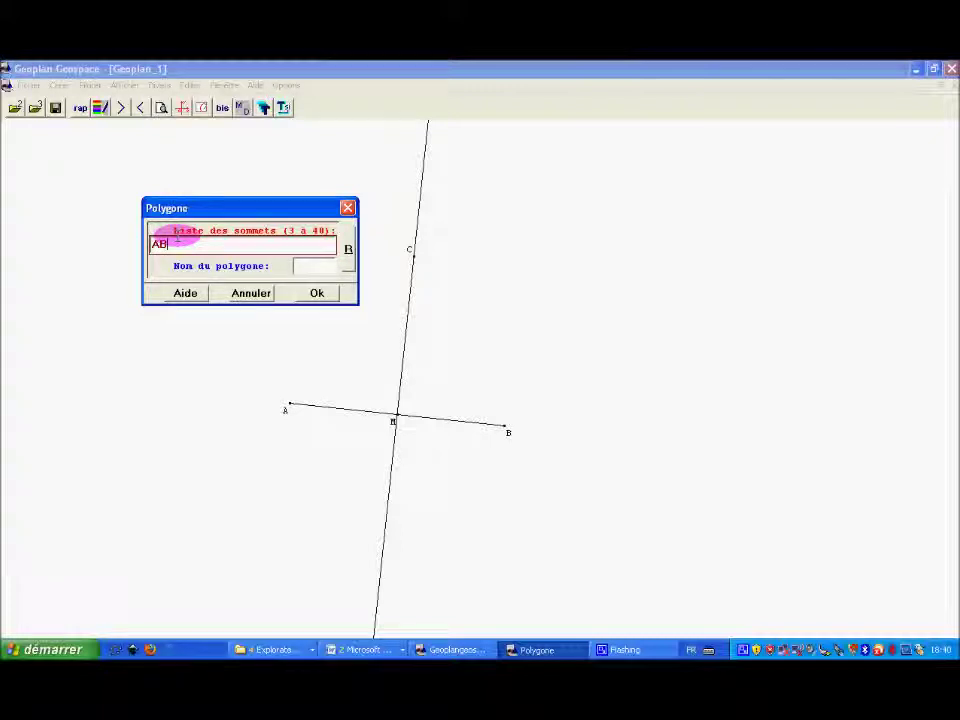
left_click(306, 268)
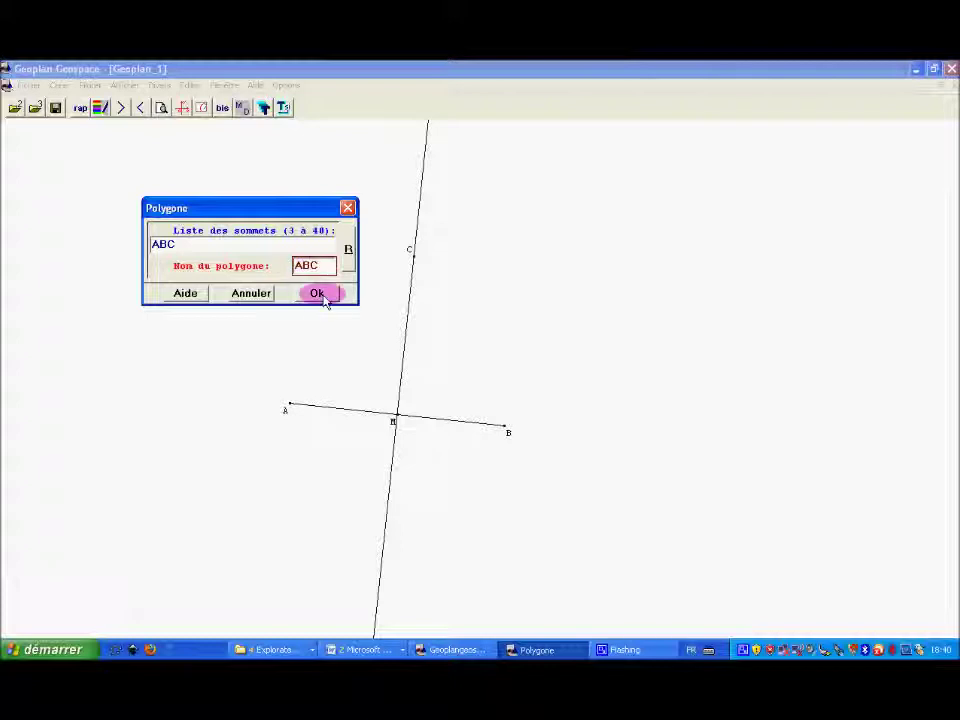
left_click(318, 295)
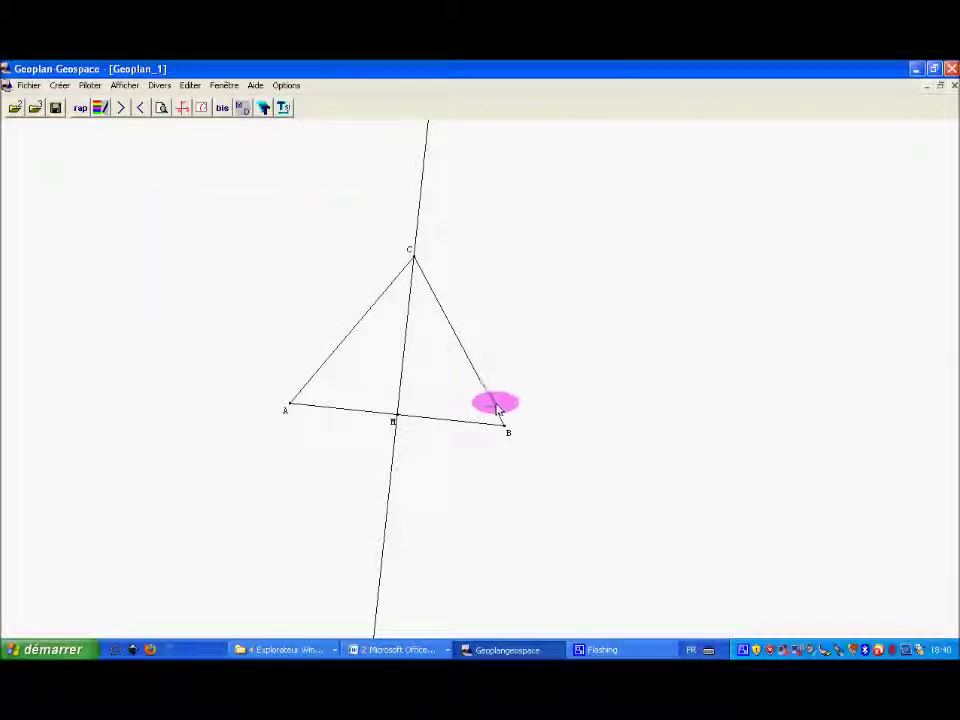
Reshape the triangle by moving B to the left, C slightly higher, and A left and down until AB is nearly horizontal.
left_click_drag(505, 428, 517, 455)
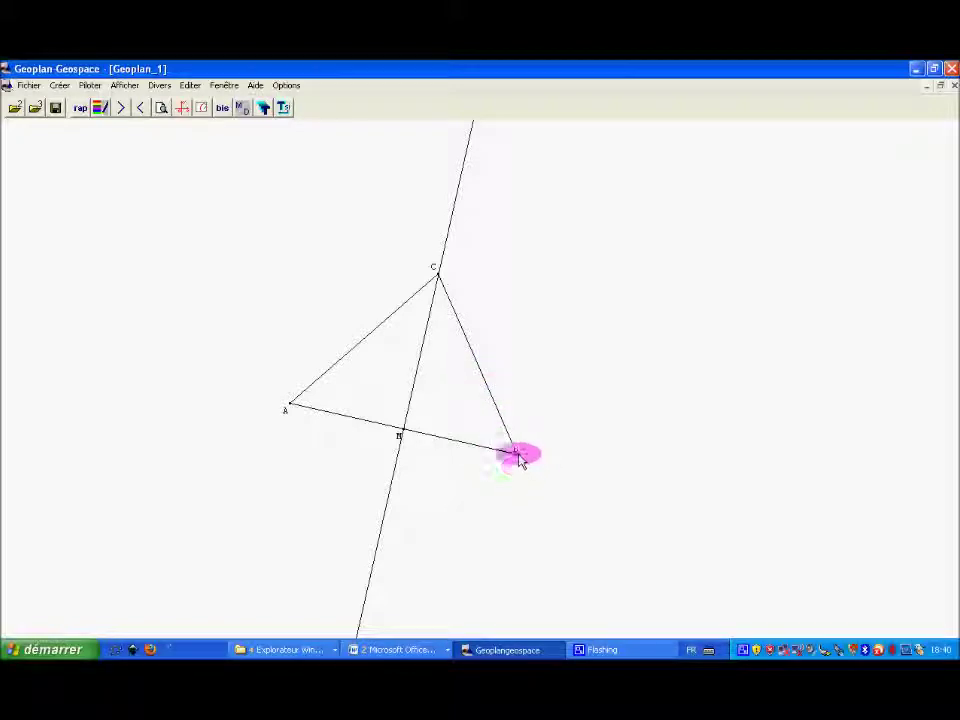
left_click_drag(516, 456, 463, 440)
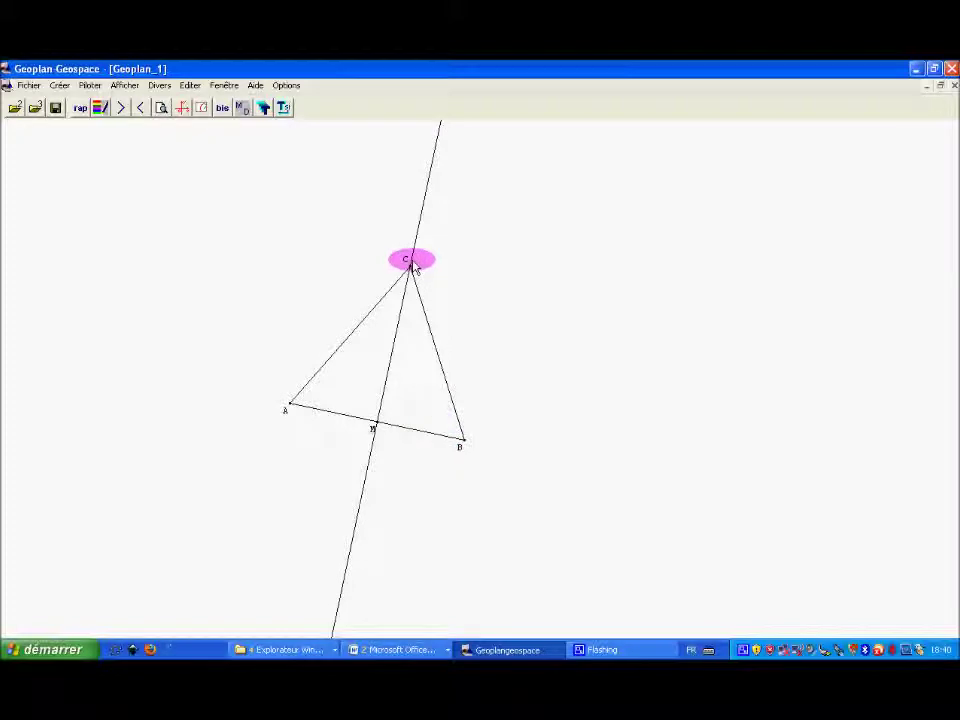
left_click_drag(410, 268, 418, 236)
left_click_drag(289, 408, 224, 440)
left_click(447, 435)
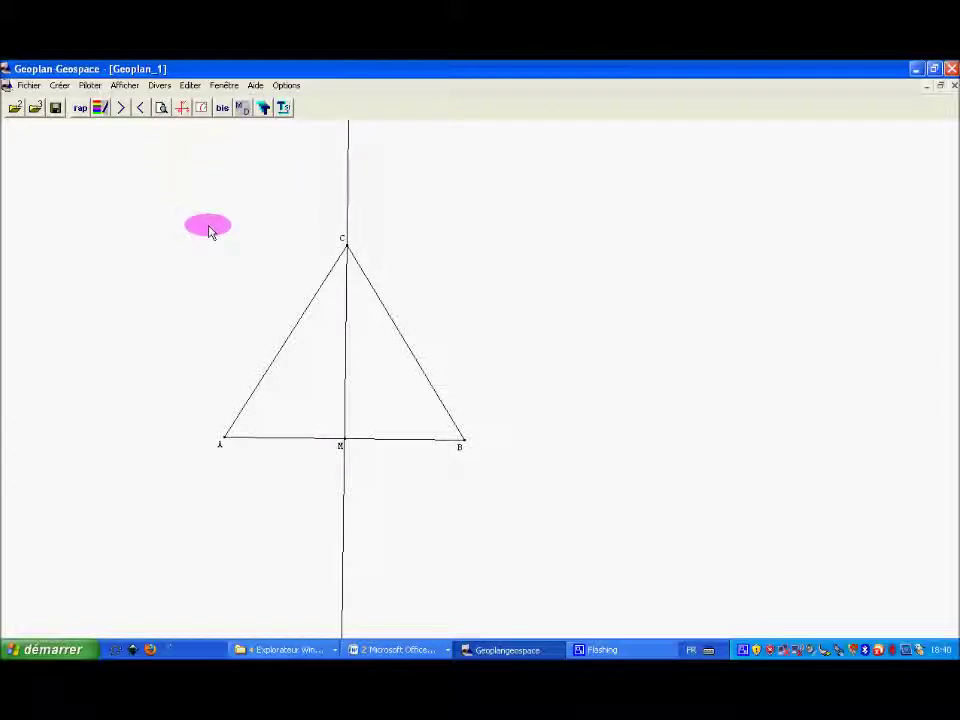
Hide the perpendicular line D by applying the "non dessiné" style to it.
left_click(103, 107)
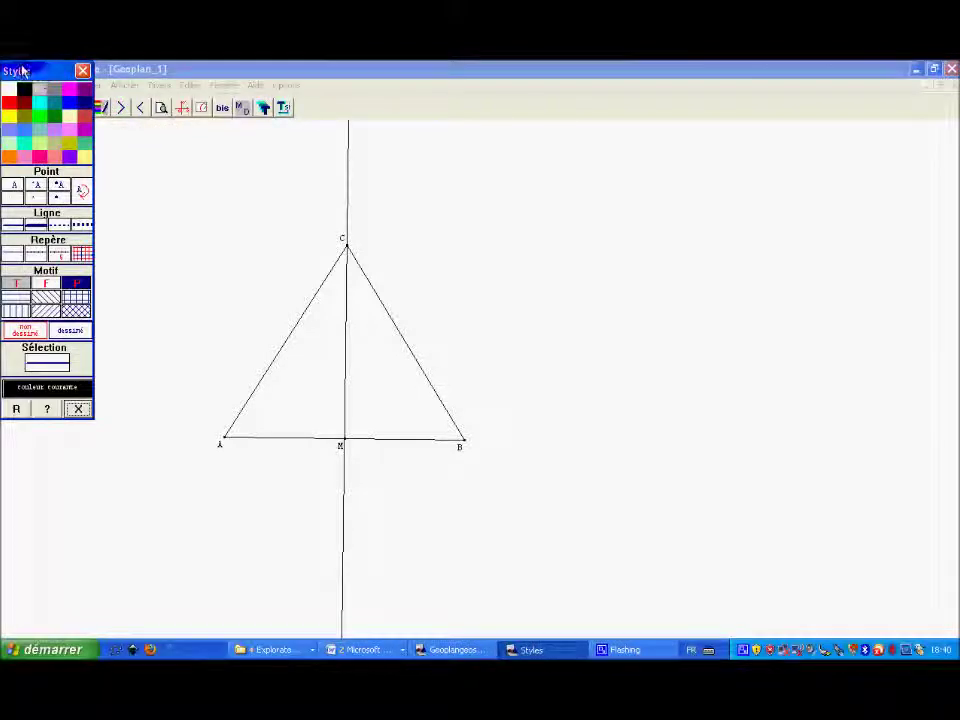
left_click_drag(21, 70, 150, 103)
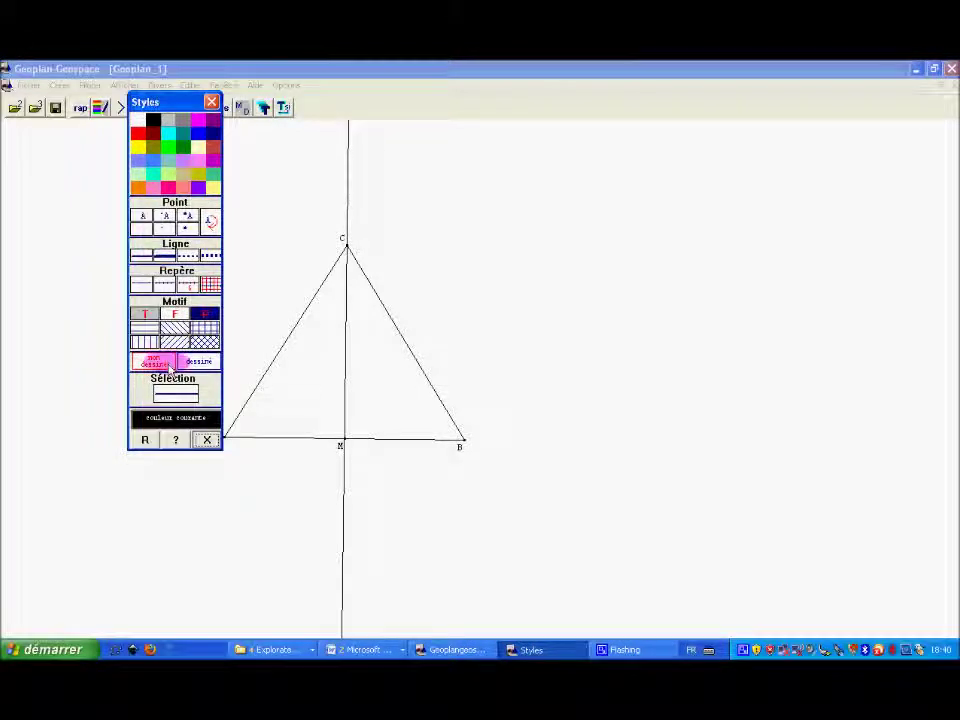
left_click(158, 364)
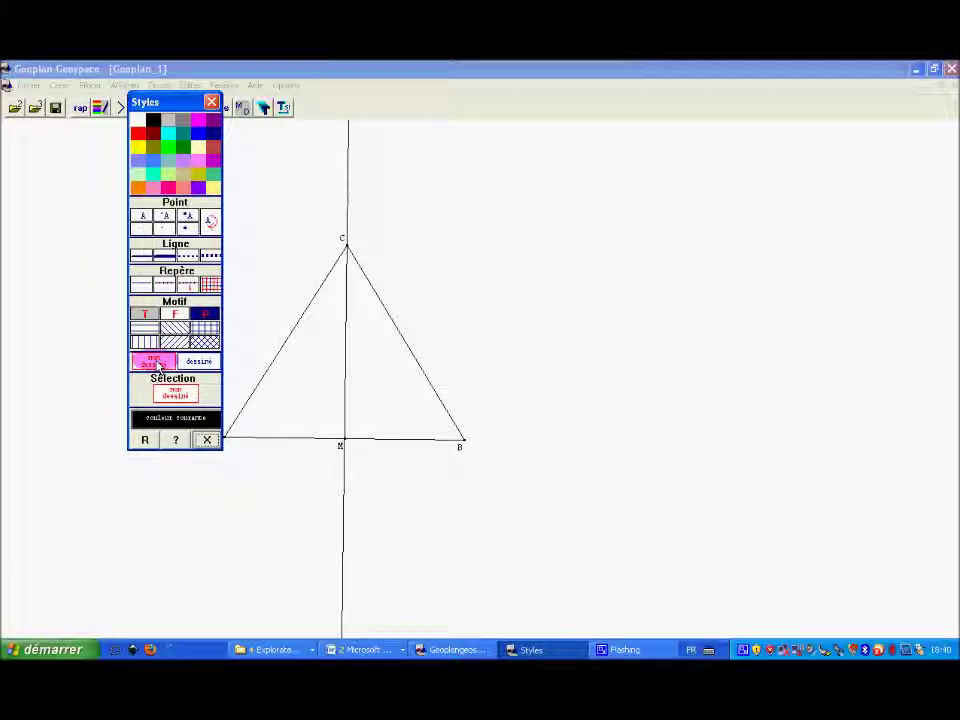
left_click(145, 441)
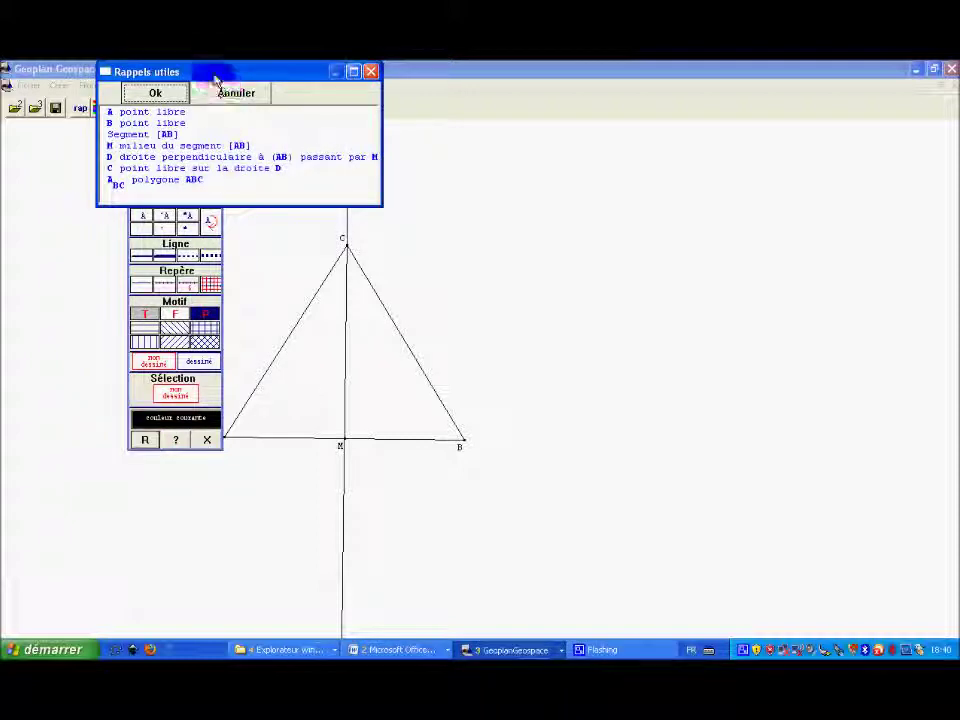
left_click_drag(212, 80, 257, 73)
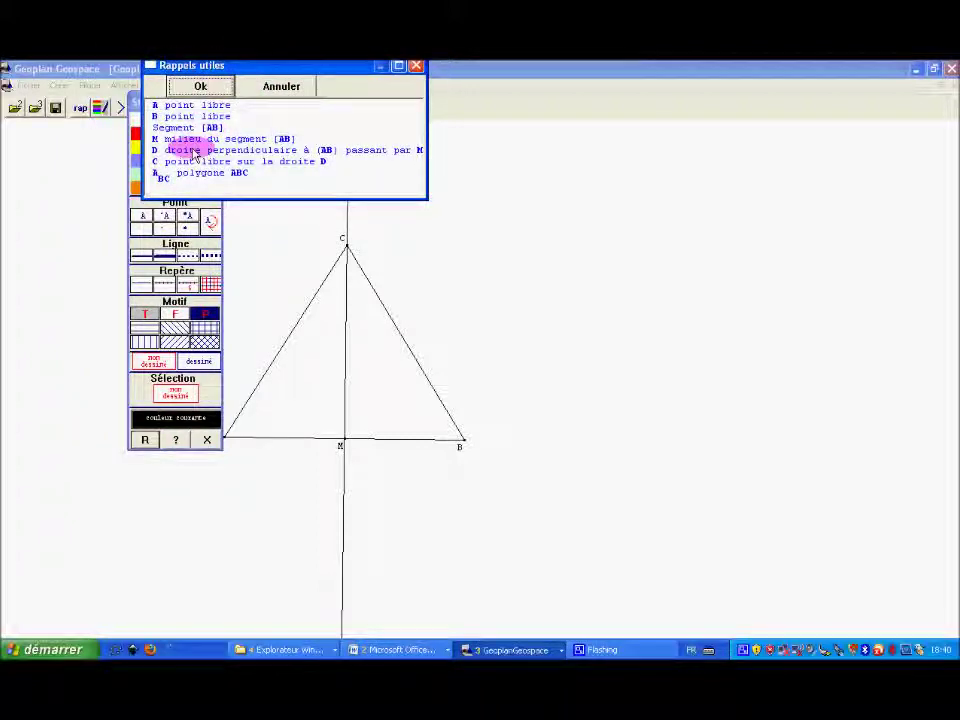
left_click(196, 150)
left_click(200, 87)
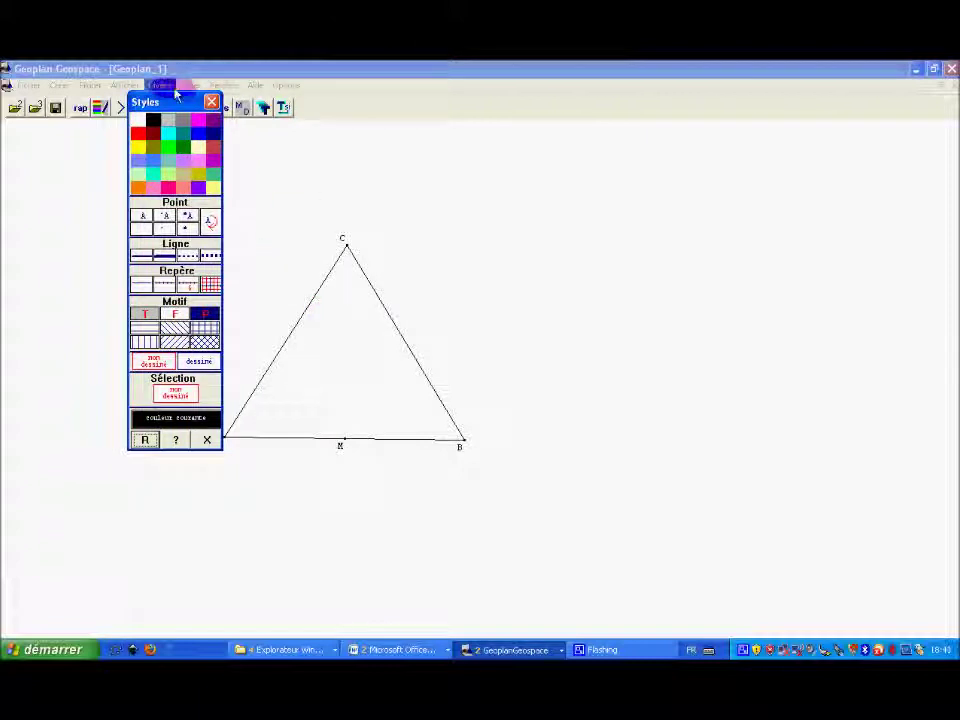
Apply the "non dessiné" style to midpoint M to hide it.
left_click_drag(178, 100, 152, 100)
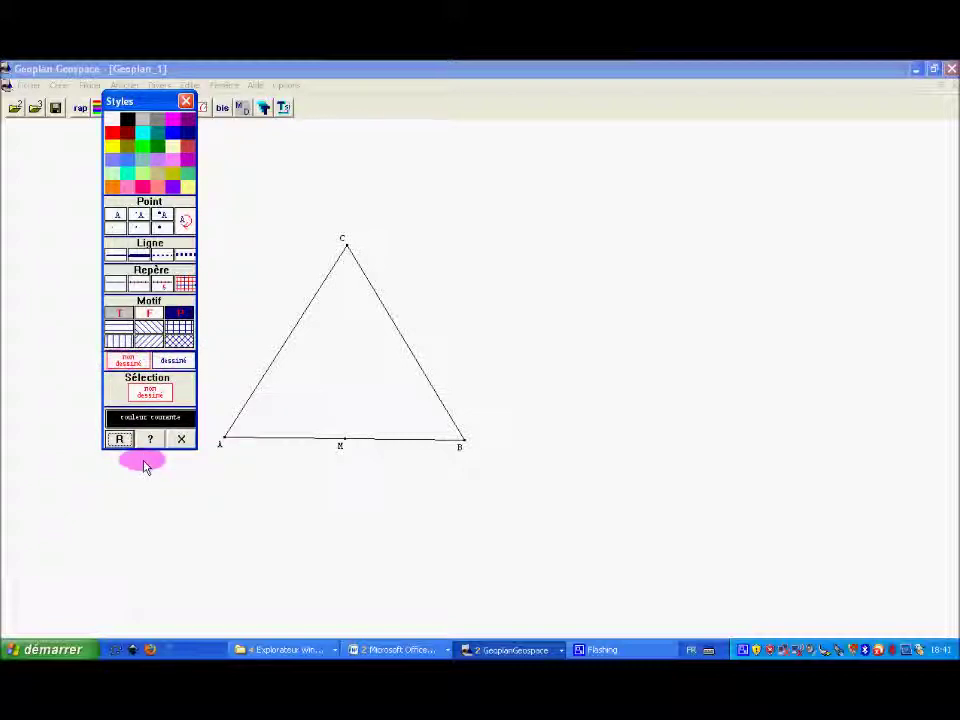
left_click(119, 440)
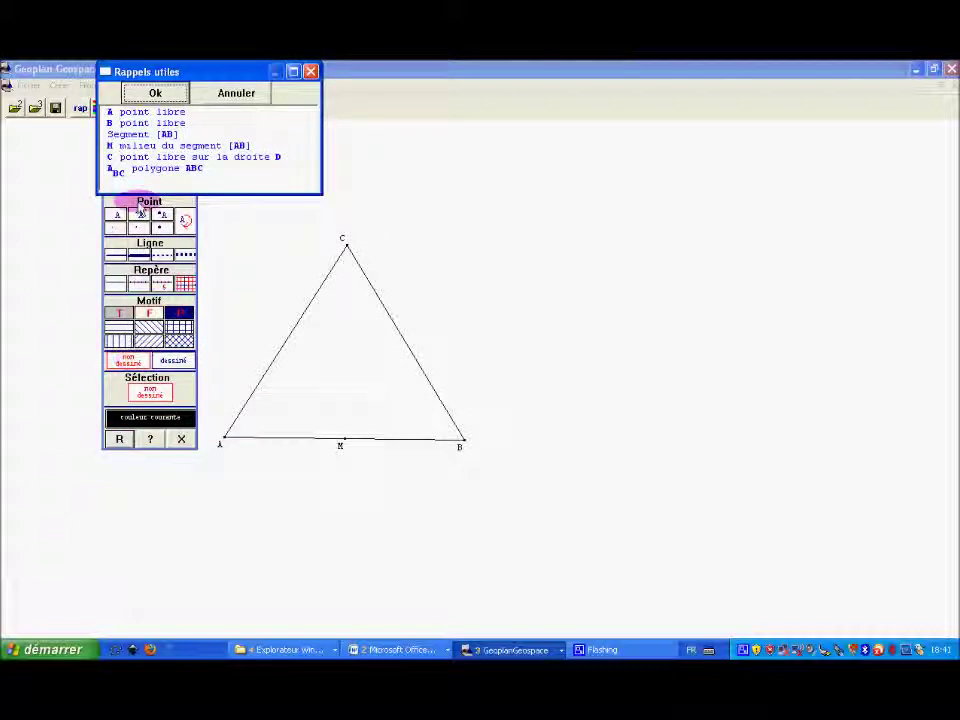
left_click(122, 147)
left_click(155, 93)
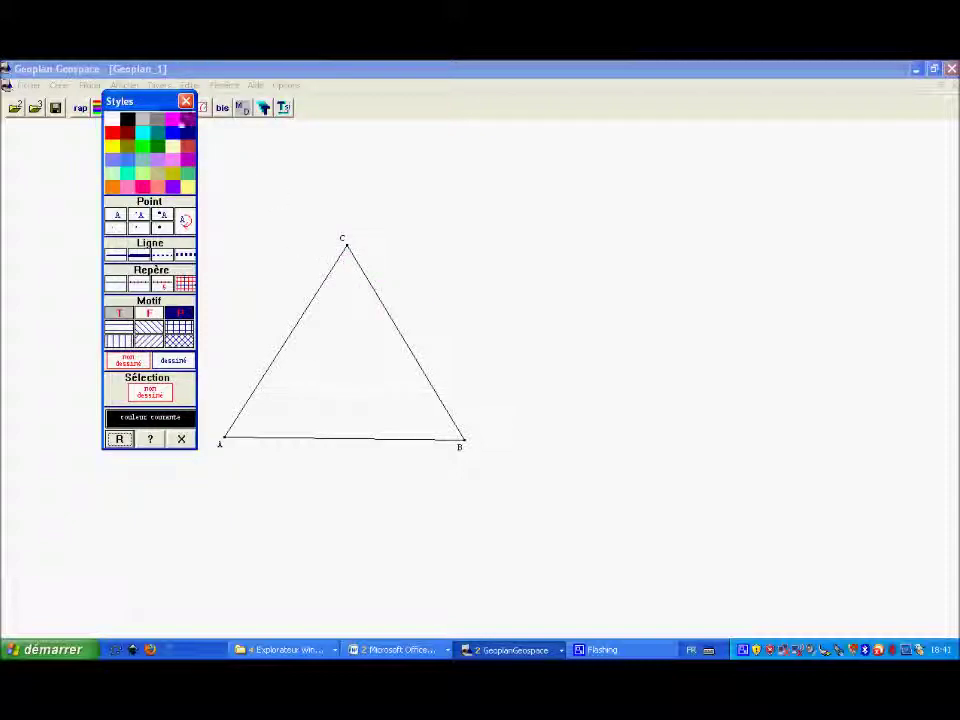
Colour the polygon ABC cyan.
left_click_drag(156, 97, 119, 102)
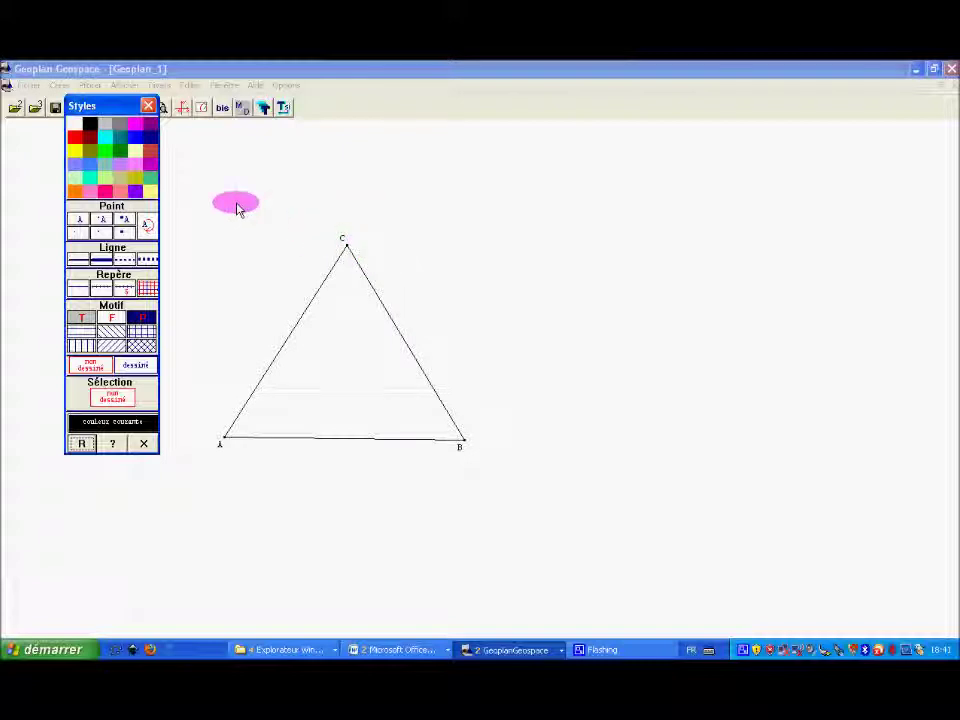
left_click(80, 446)
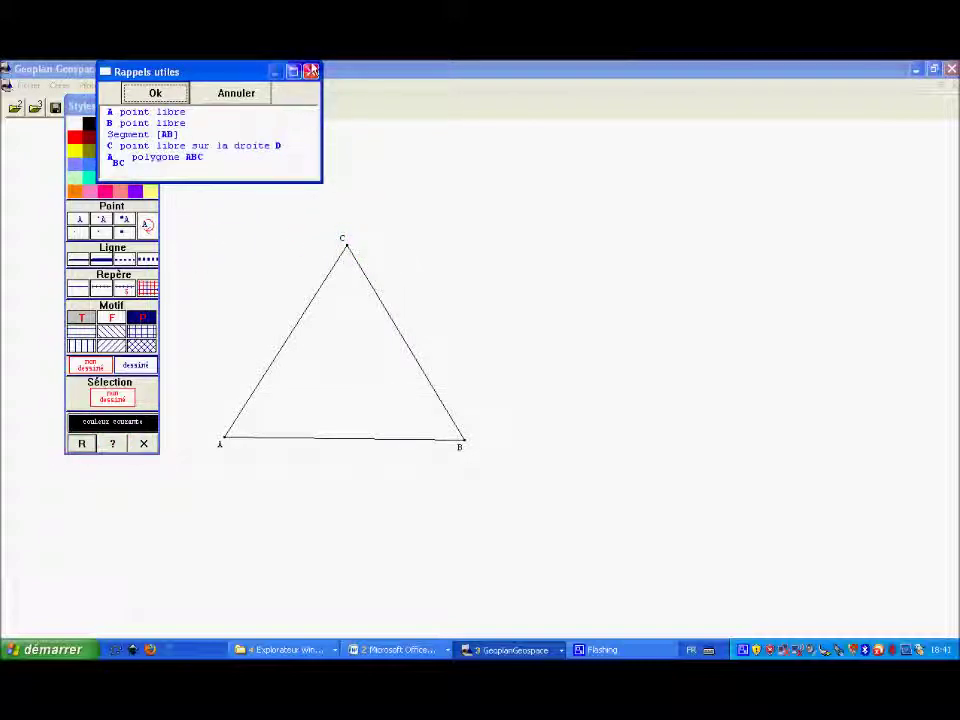
left_click(310, 72)
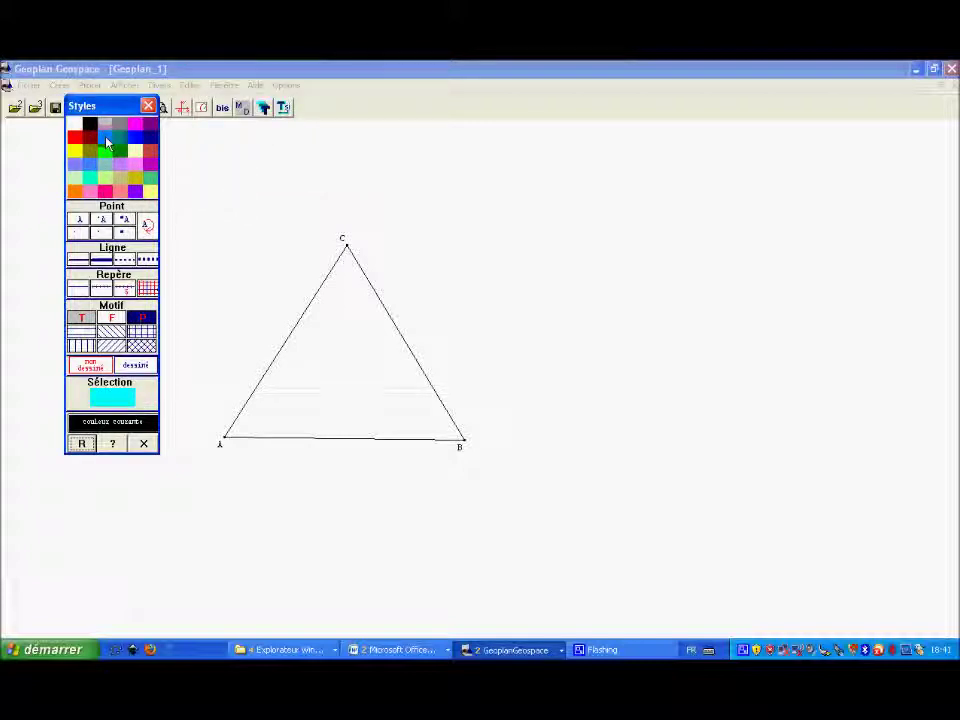
left_click(84, 444)
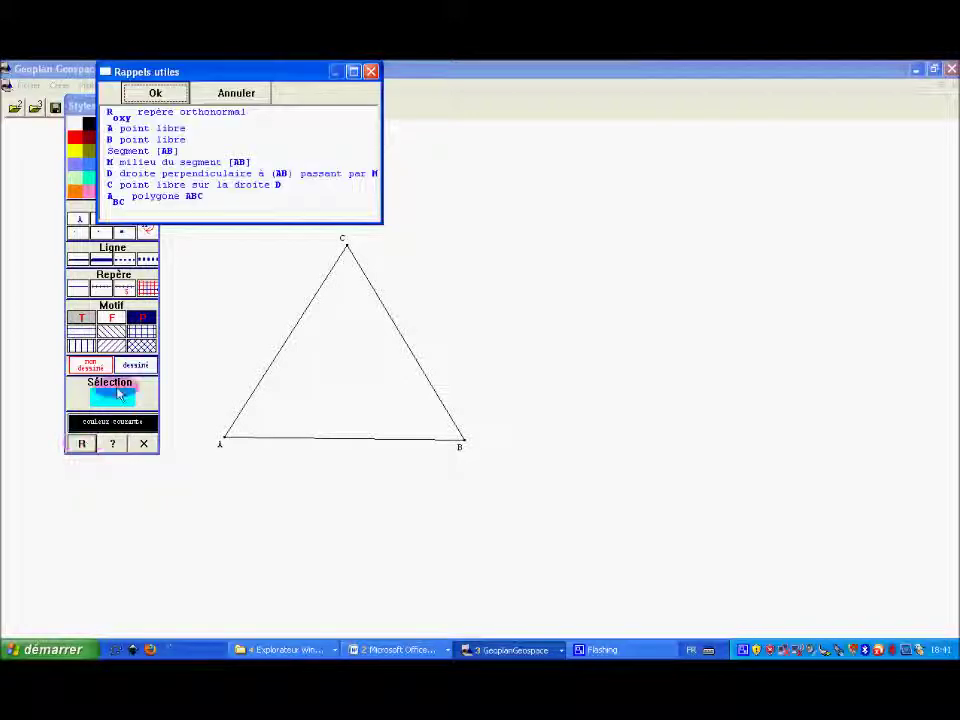
left_click(141, 198)
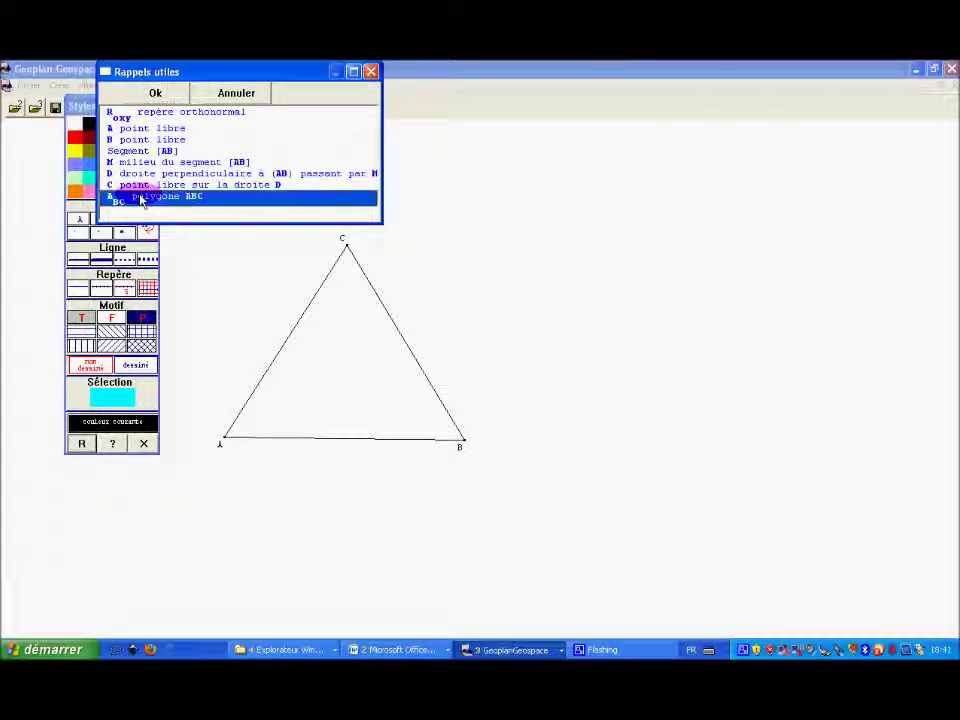
left_click(153, 94)
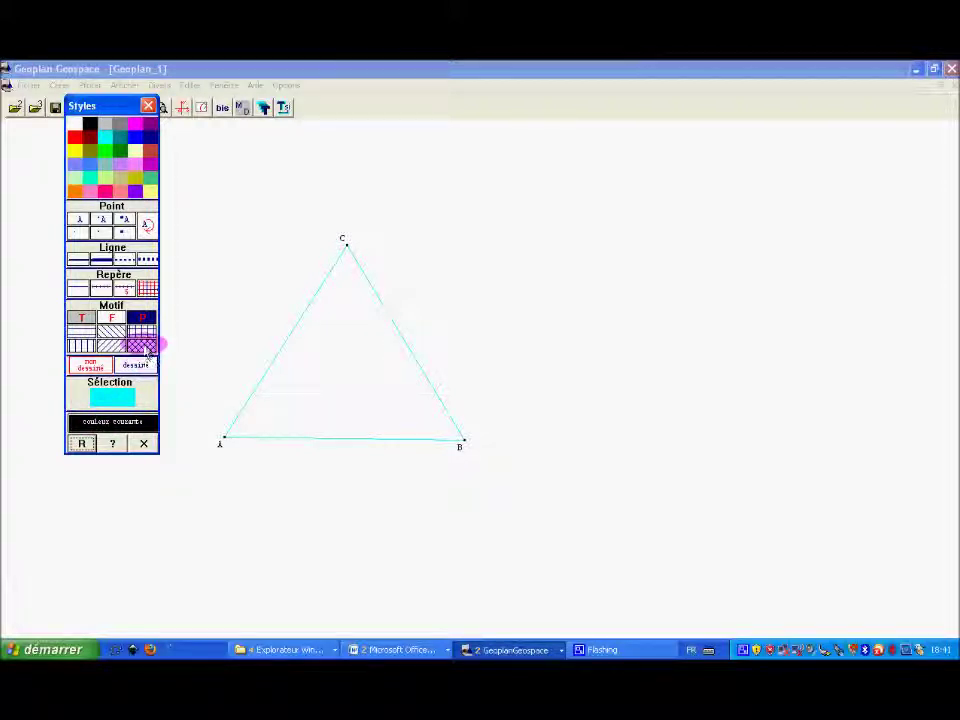
Fill polygon ABC with the diagonal cross-hatch pattern and close the Styles palette.
left_click(81, 443)
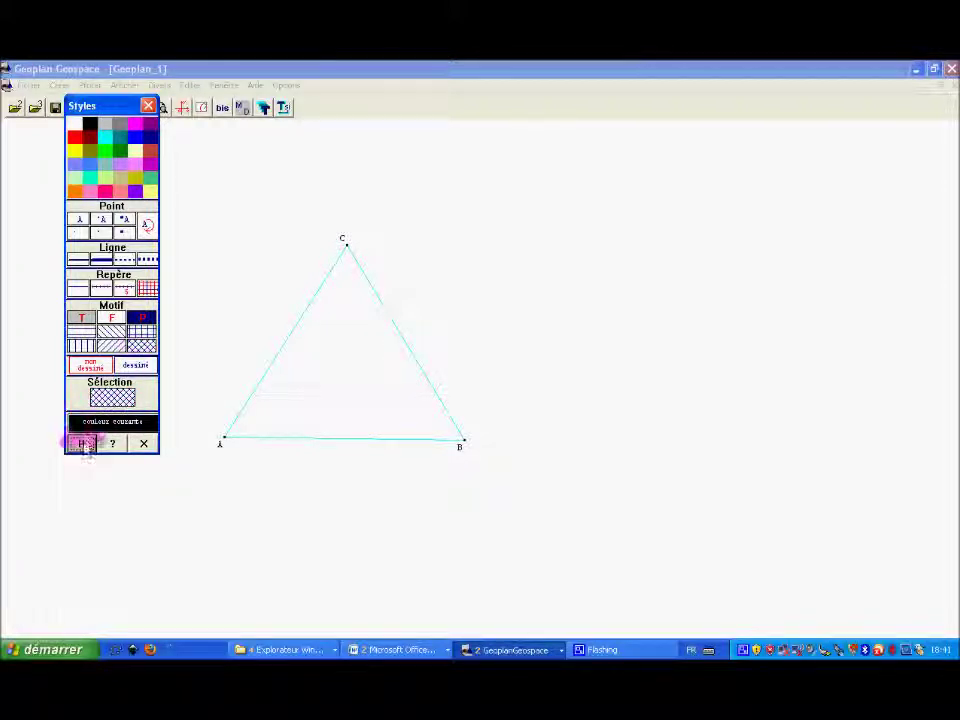
left_click(132, 111)
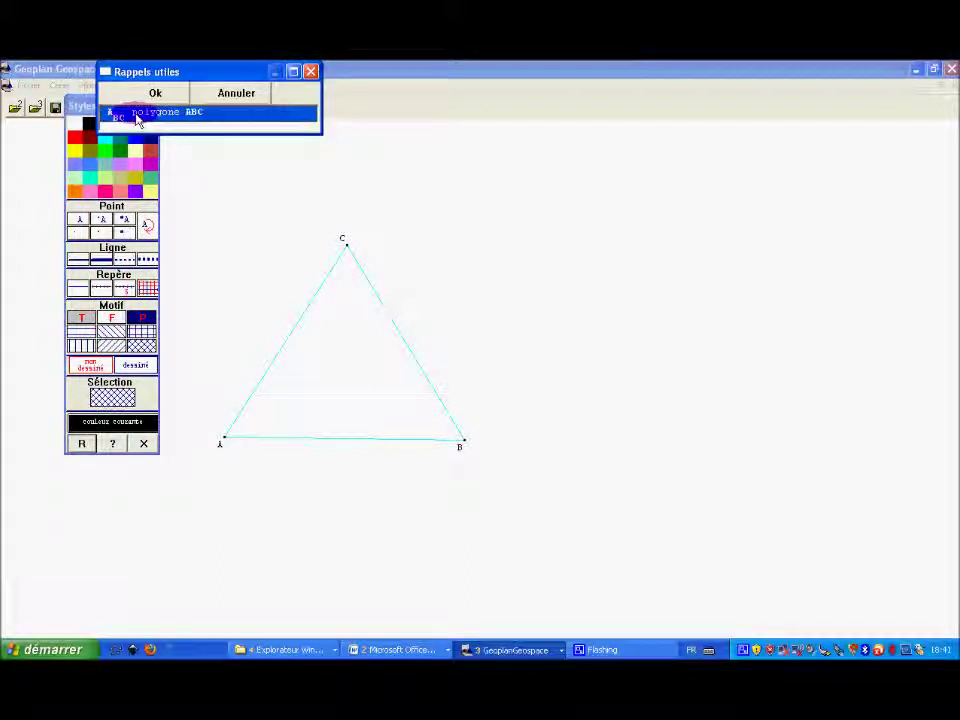
left_click(155, 92)
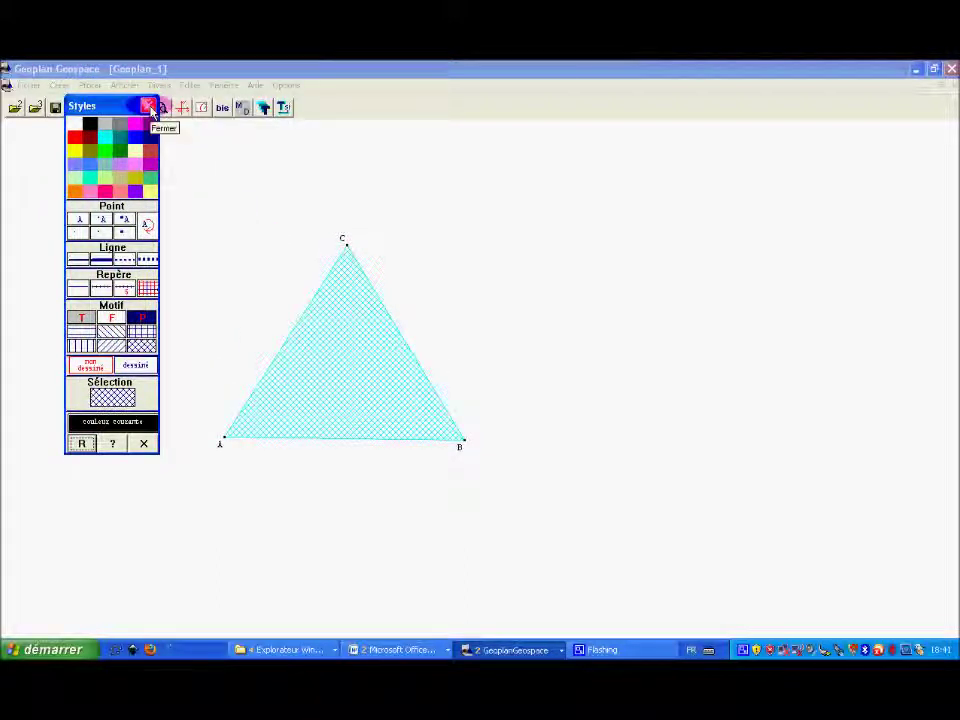
left_click(150, 106)
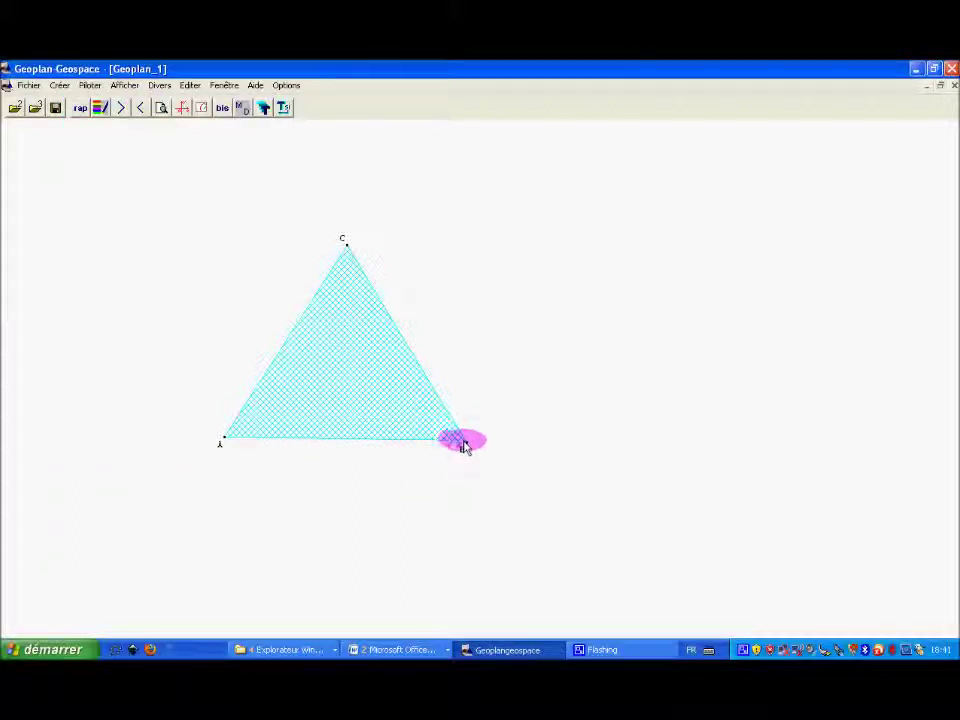
Reshape the hatched triangle by moving B to the right, C slightly lower, A to the right, and B up above the level of A.
left_click_drag(463, 445, 561, 454)
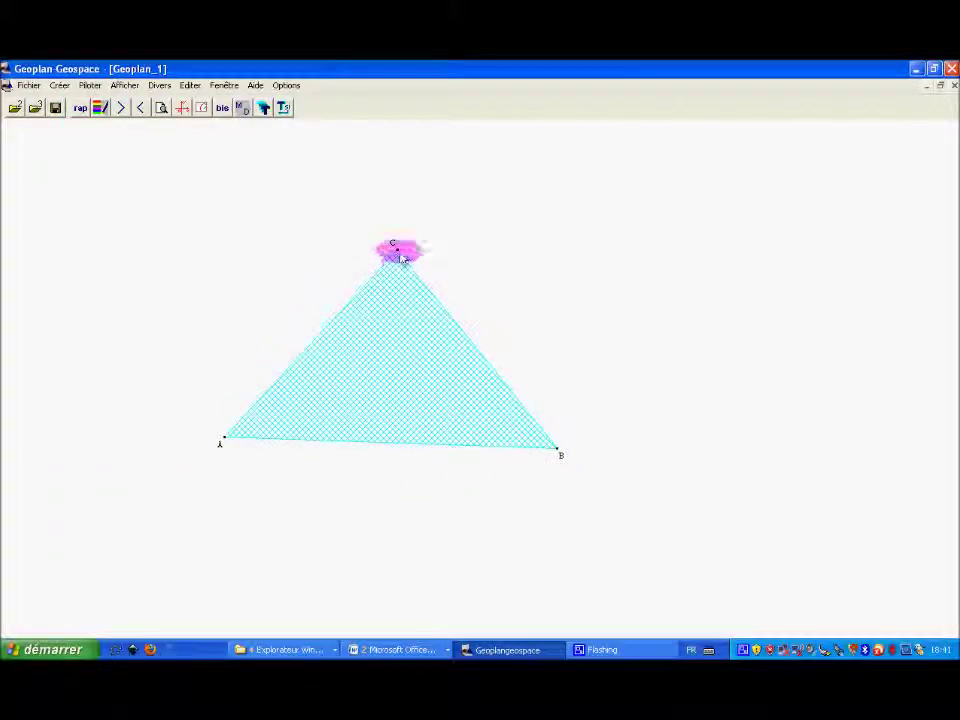
left_click_drag(397, 256, 501, 272)
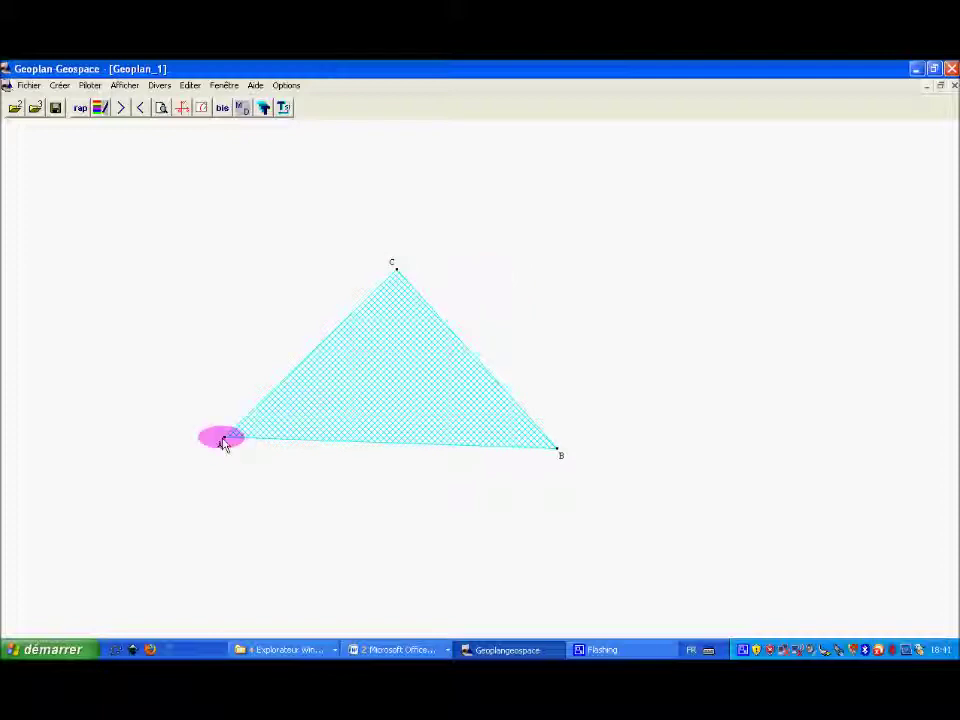
left_click_drag(228, 442, 316, 436)
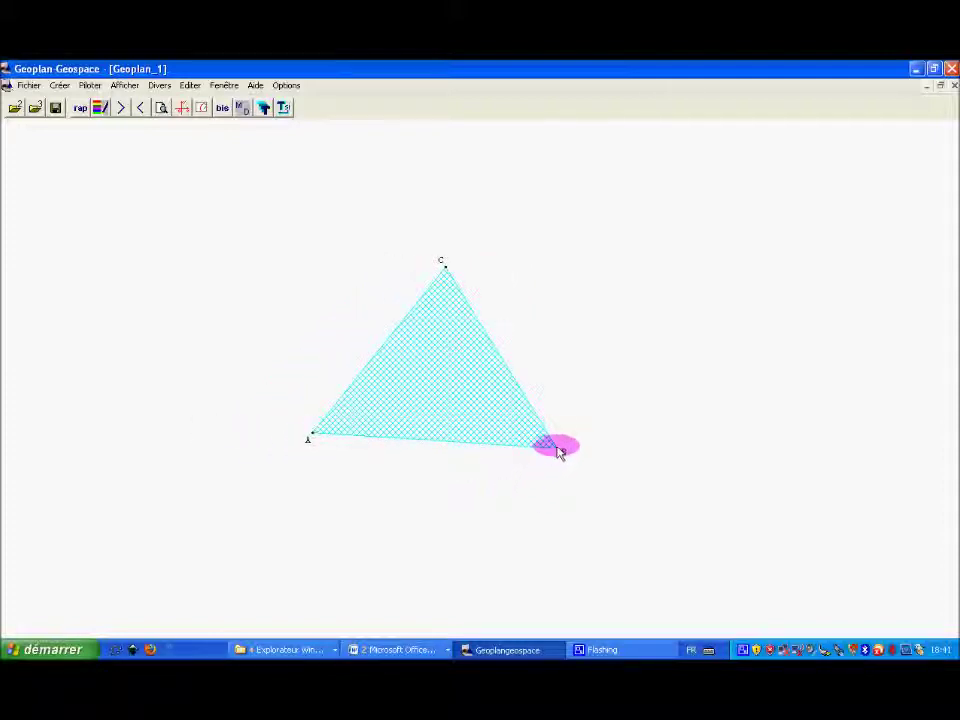
left_click_drag(563, 452, 557, 414)
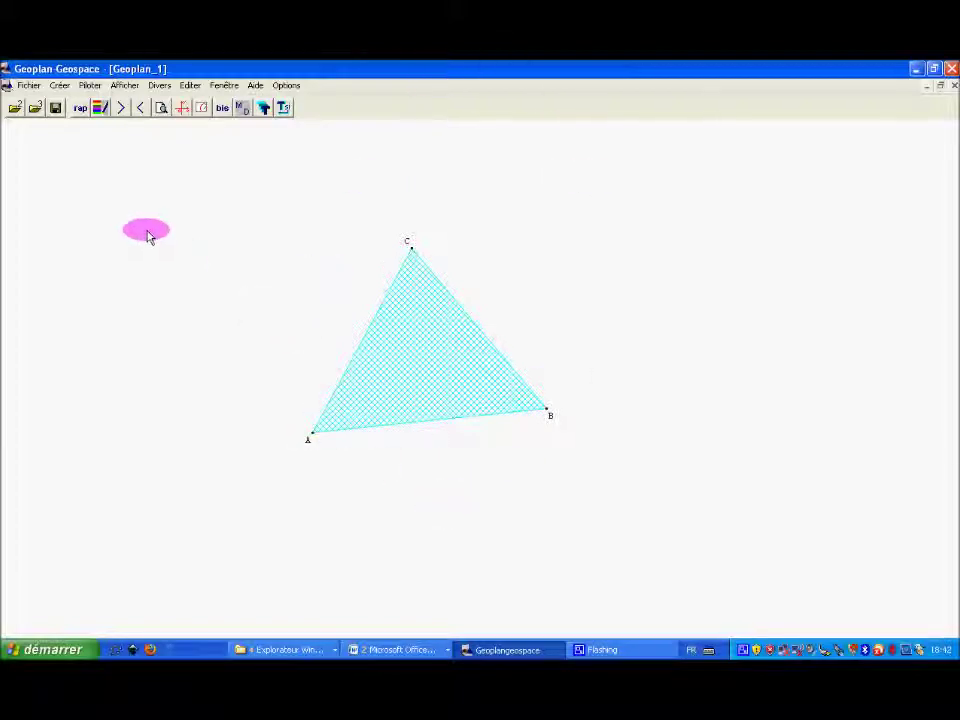
Create the inscribed circle of triangle ABC and name it C1.
left_click(60, 86)
mouse_move(74, 114)
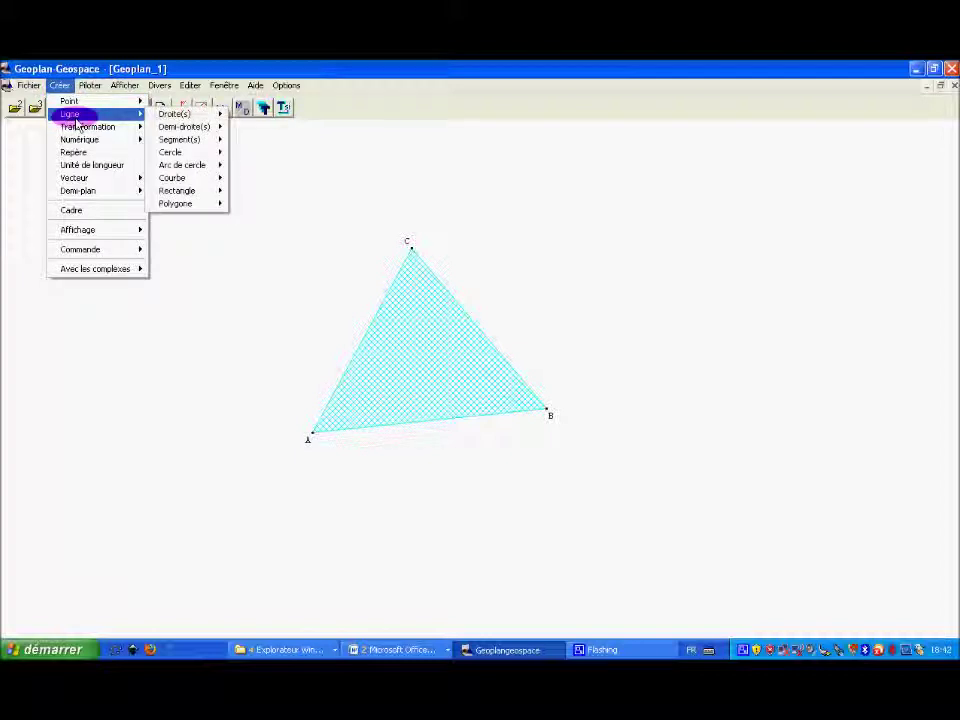
mouse_move(182, 153)
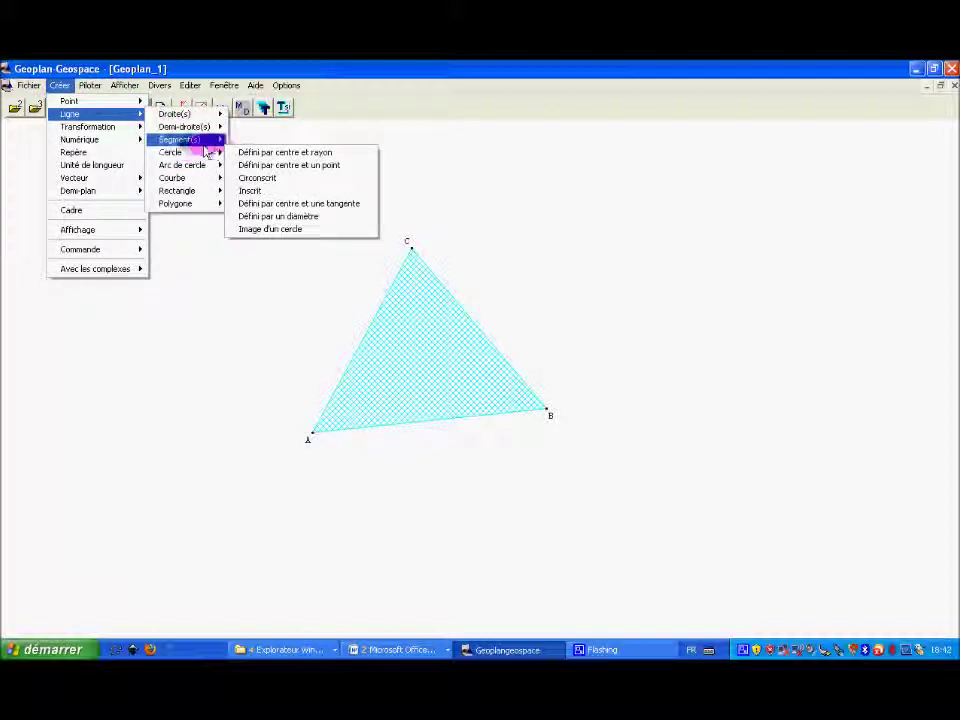
left_click(263, 192)
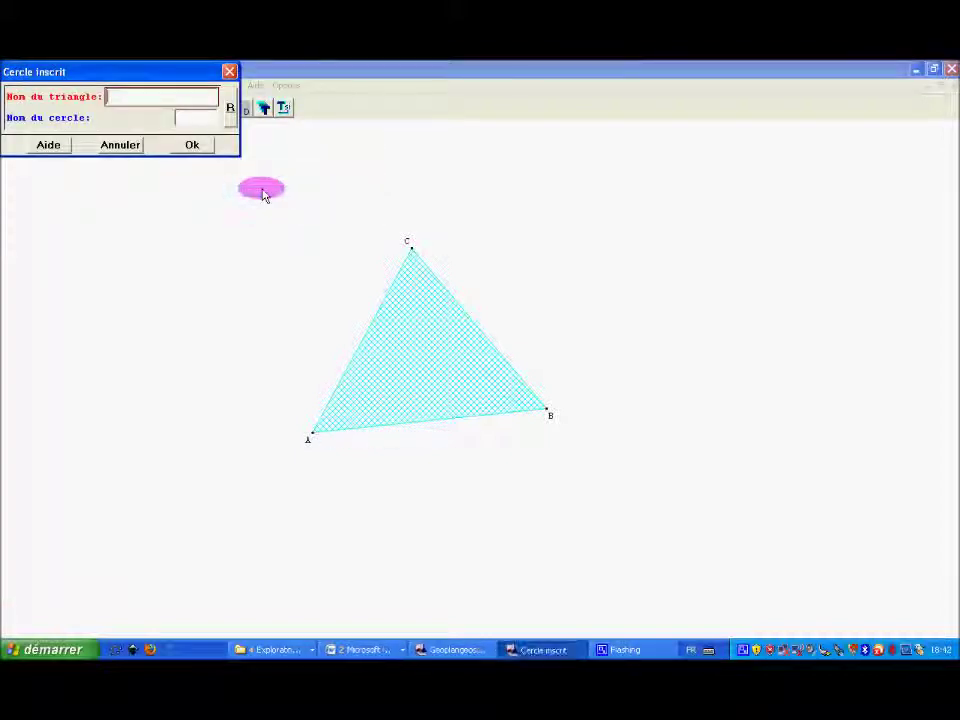
left_click_drag(120, 75, 240, 246)
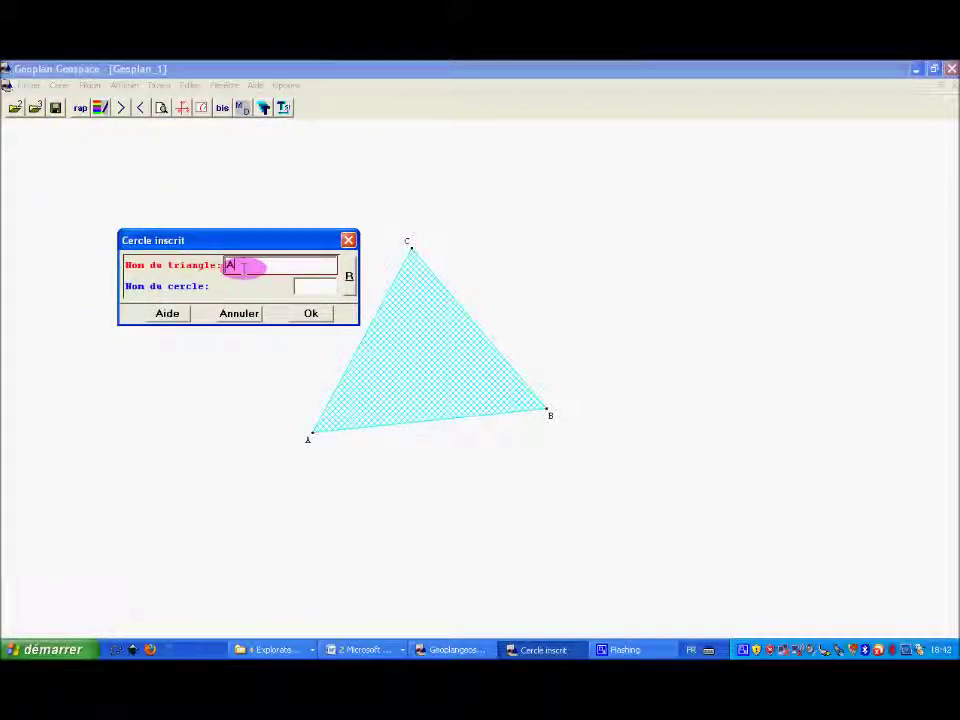
left_click(310, 286)
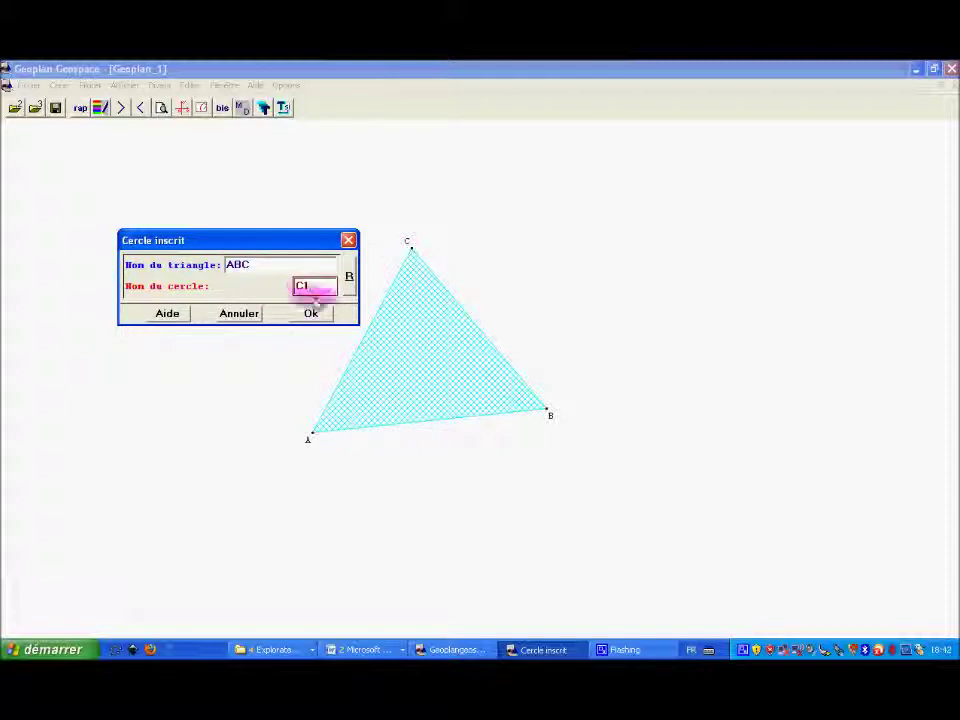
left_click(311, 313)
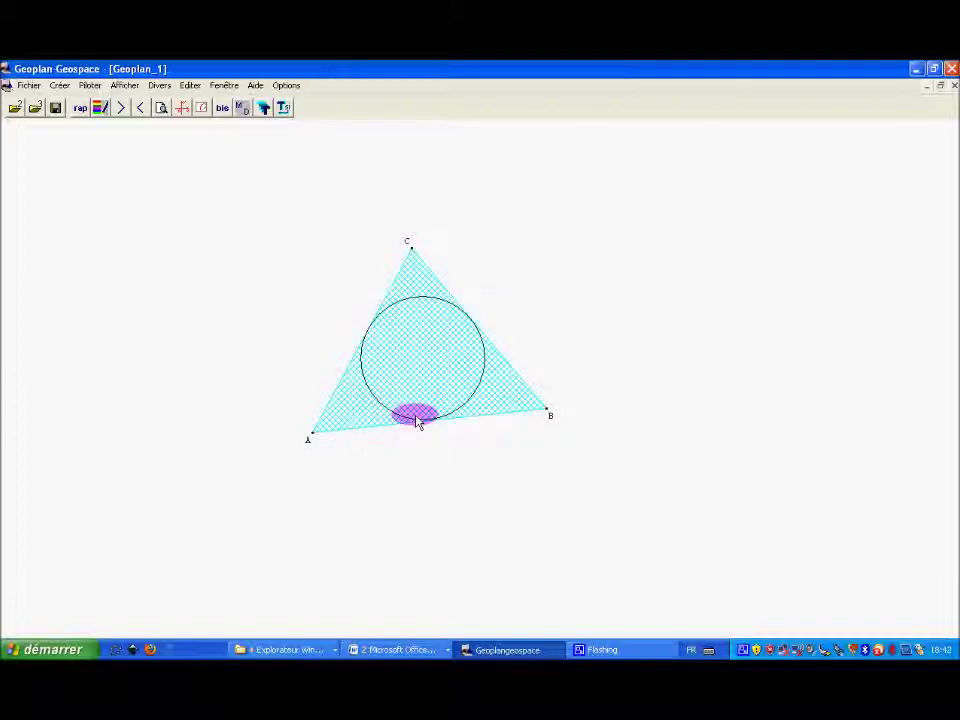
Create the centre of the circle inscribed in triangle ABC as point I.
left_click(60, 86)
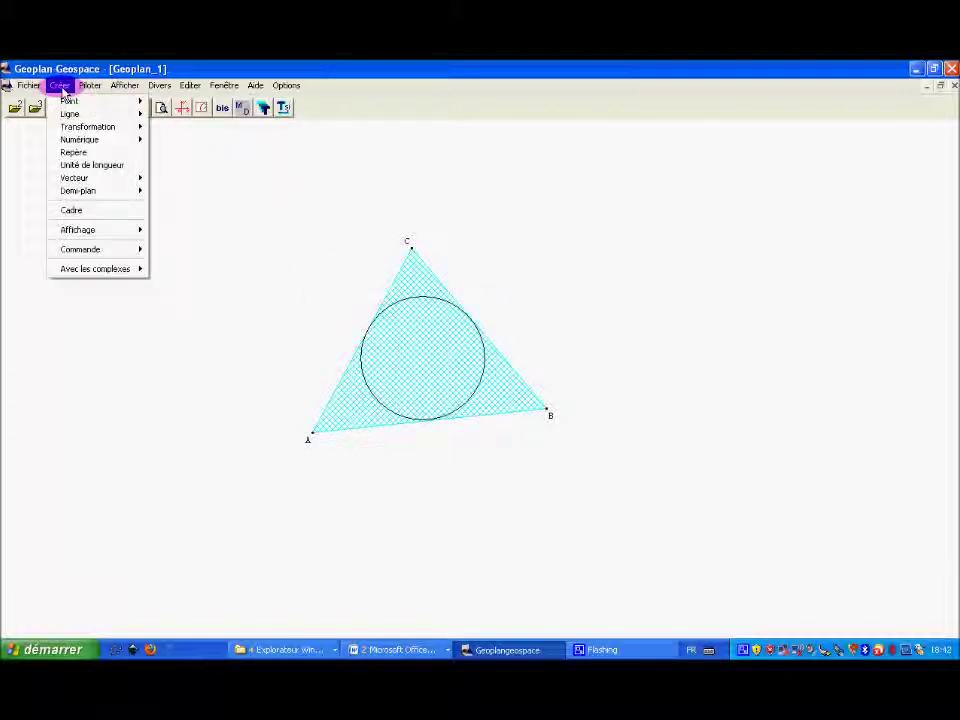
mouse_move(70, 103)
mouse_move(214, 179)
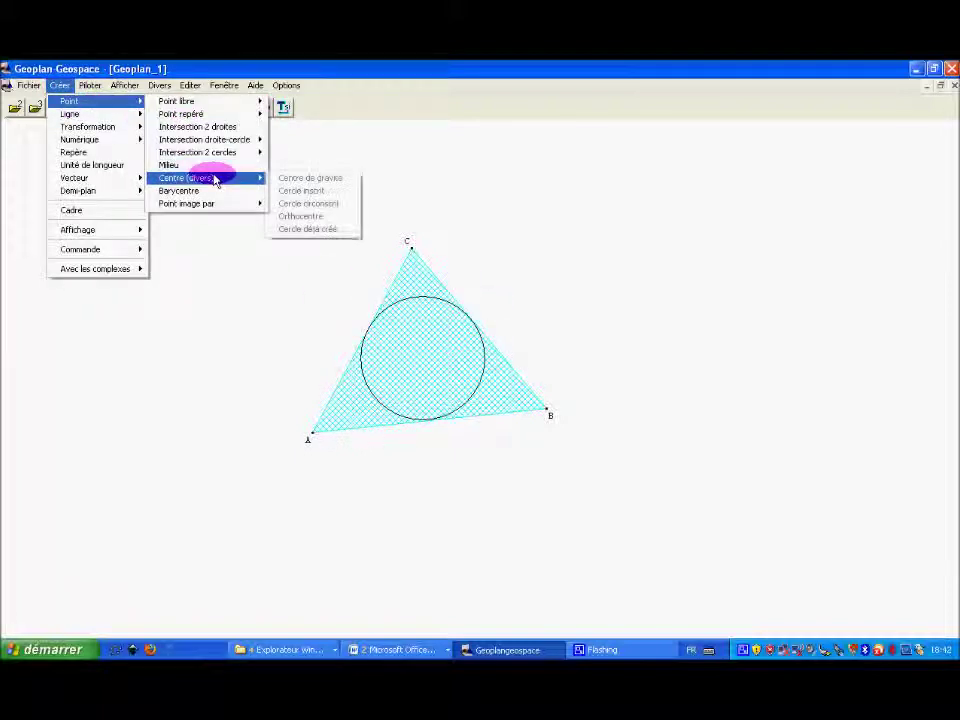
left_click(295, 192)
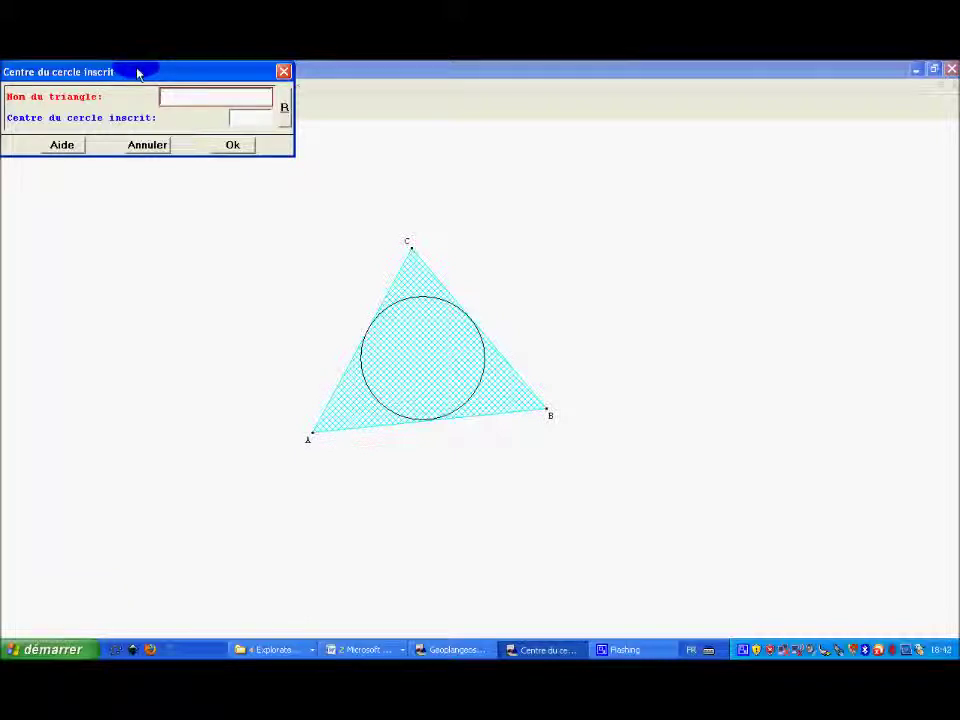
left_click_drag(138, 73, 272, 165)
left_click(337, 194)
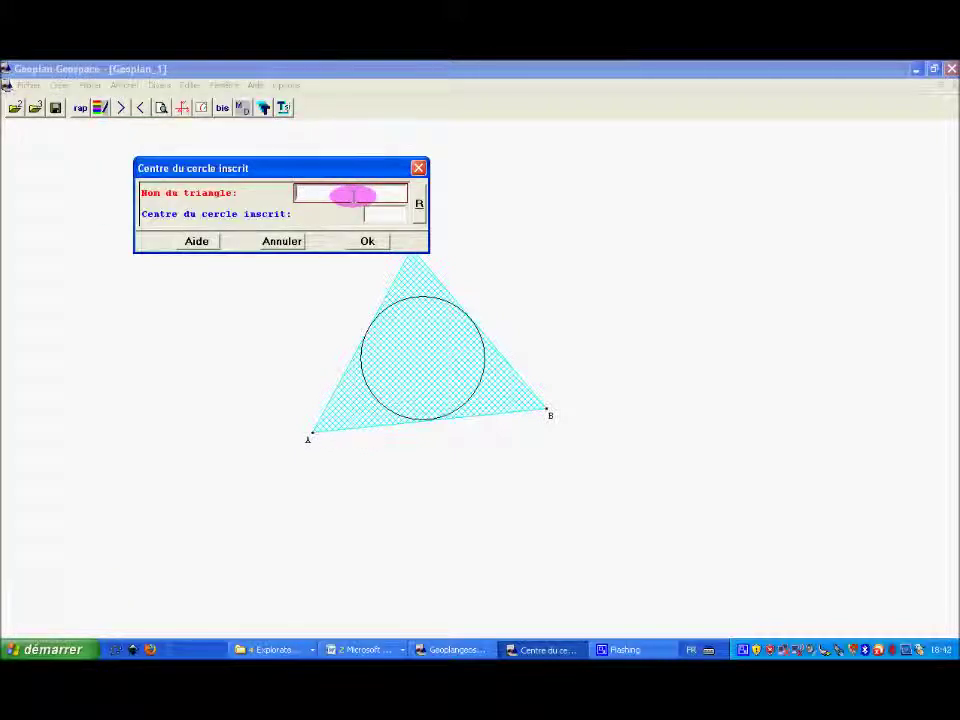
left_click(400, 214)
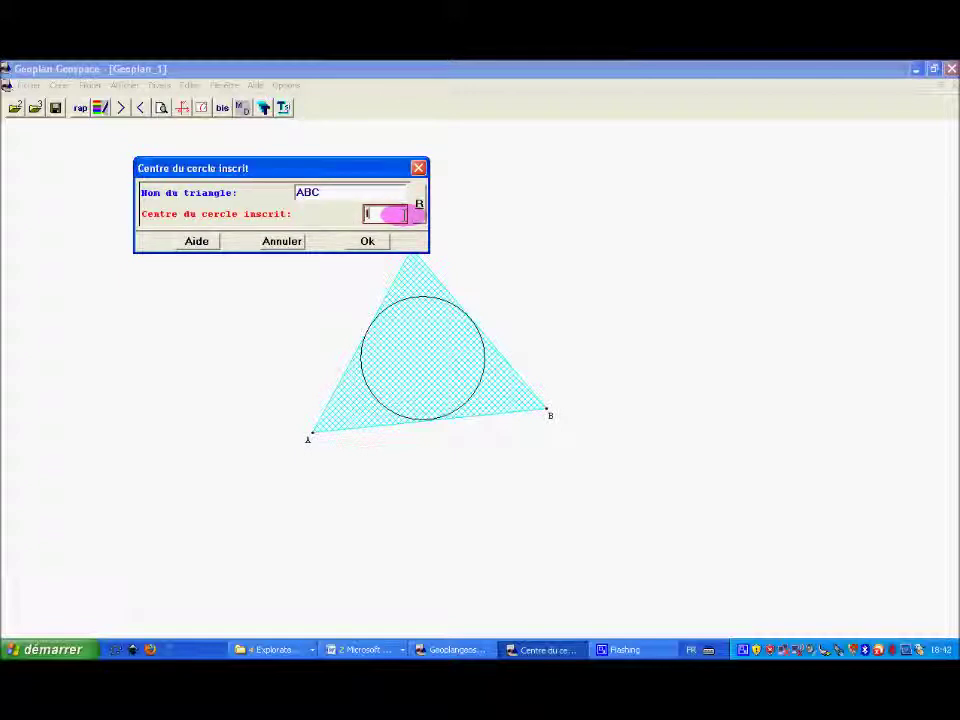
type("I")
left_click(367, 241)
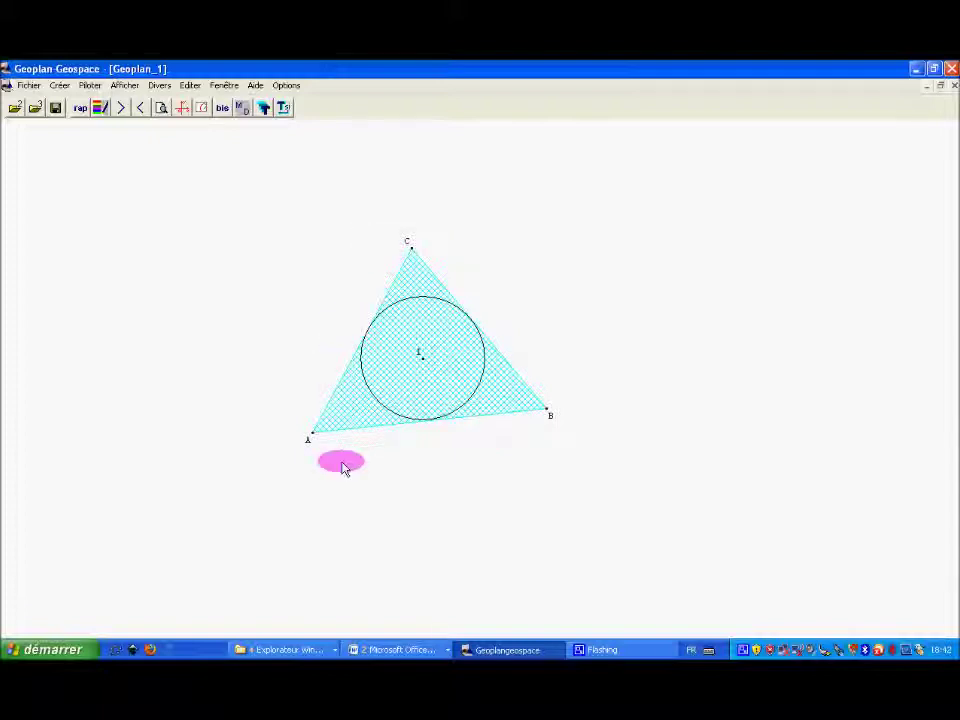
Create the circumscribed circle of triangle ABC and name it C2.
left_click(60, 87)
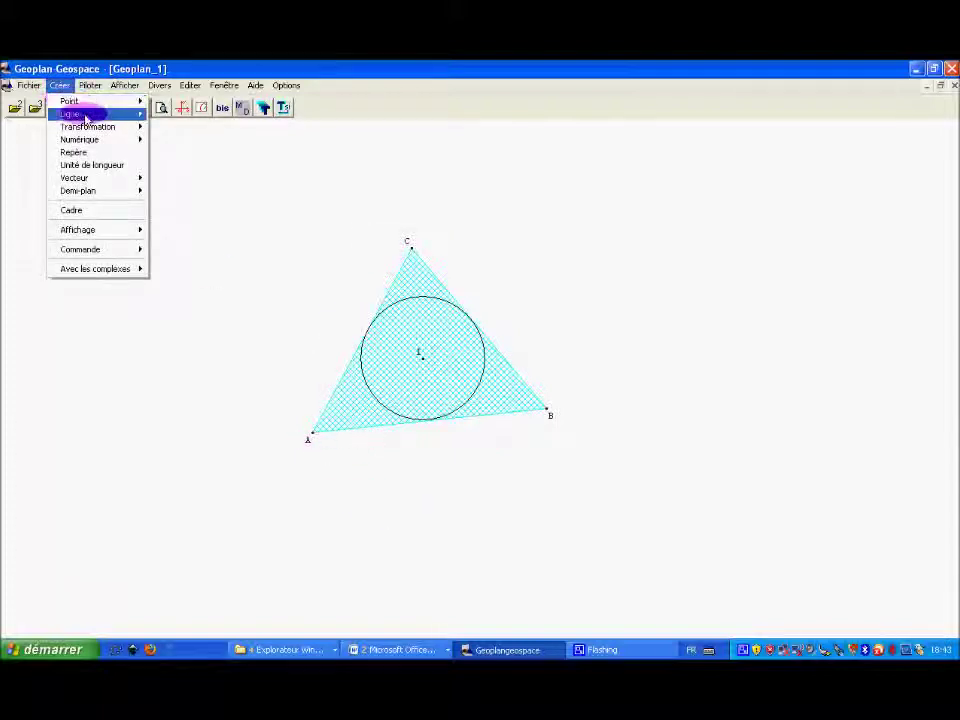
mouse_move(86, 119)
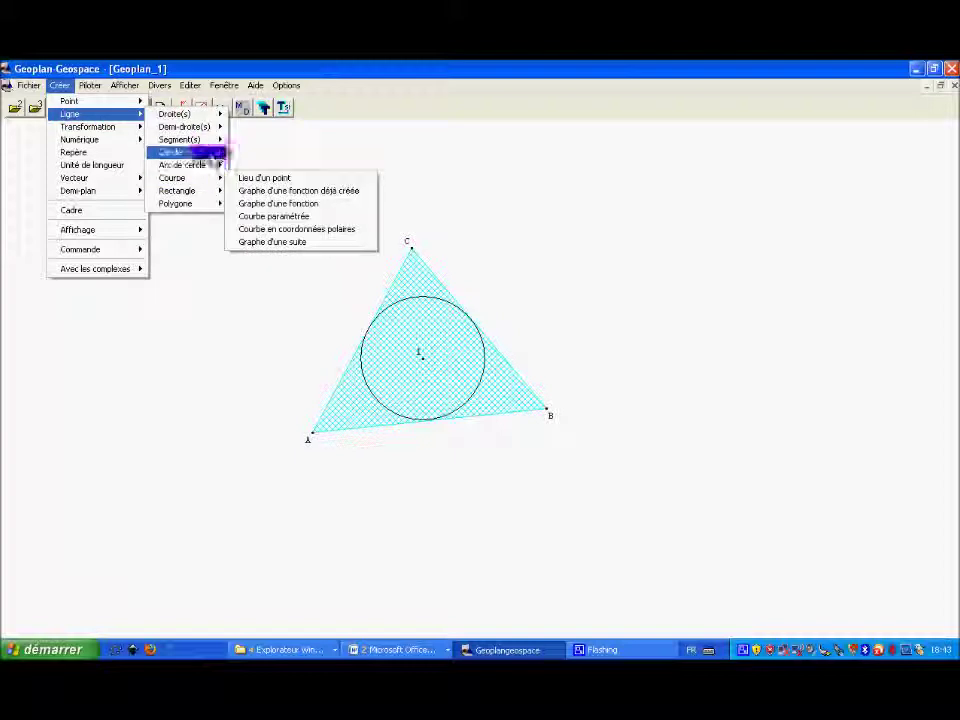
mouse_move(216, 153)
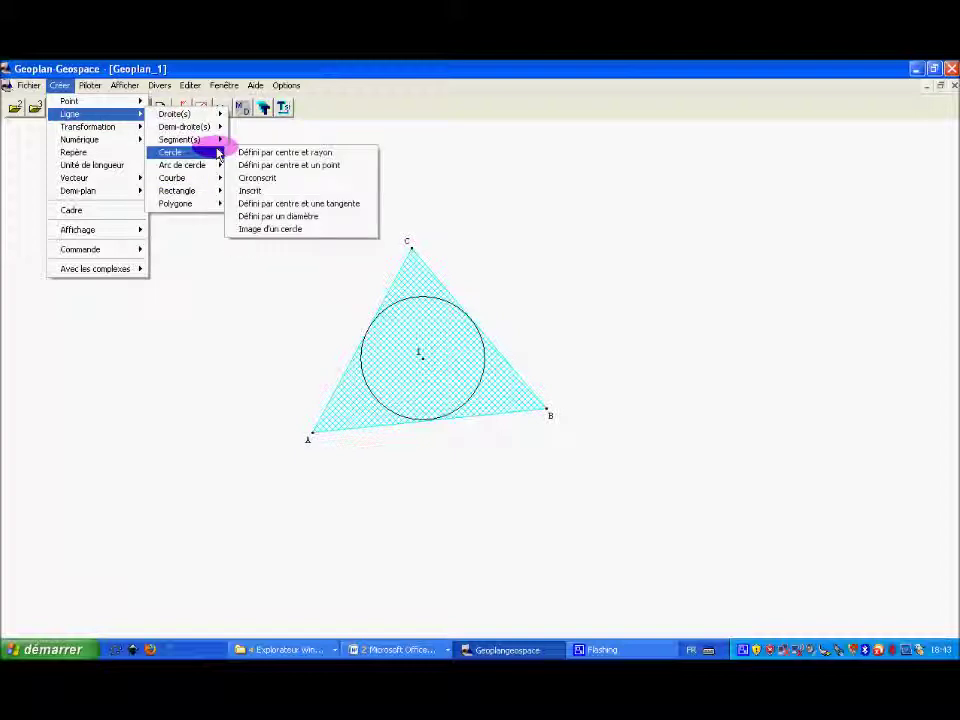
left_click(272, 179)
left_click(122, 74)
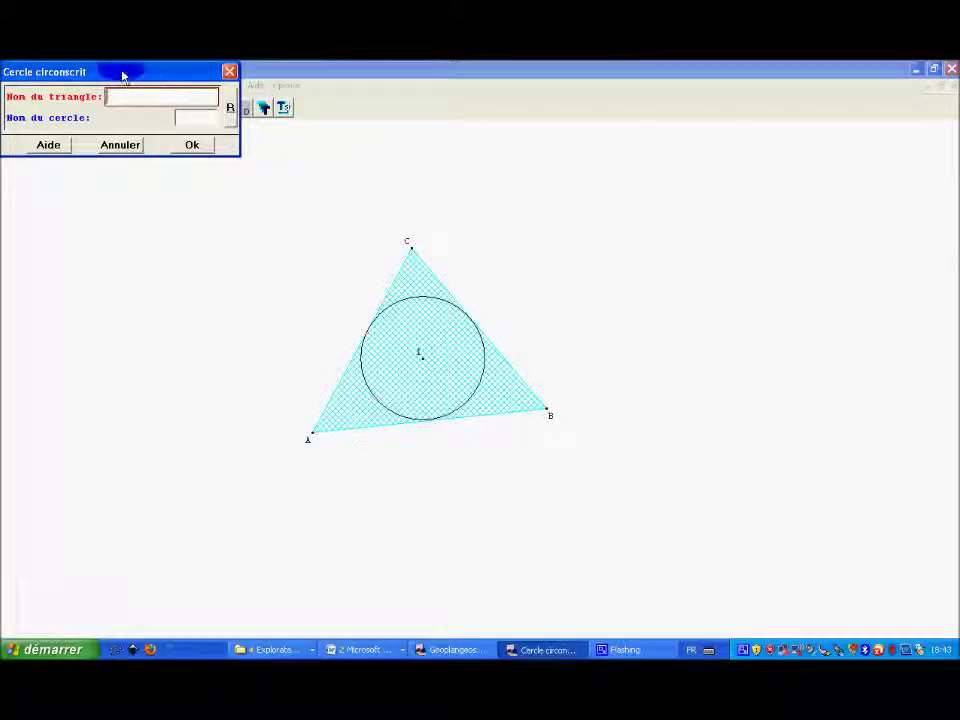
left_click_drag(122, 74, 233, 190)
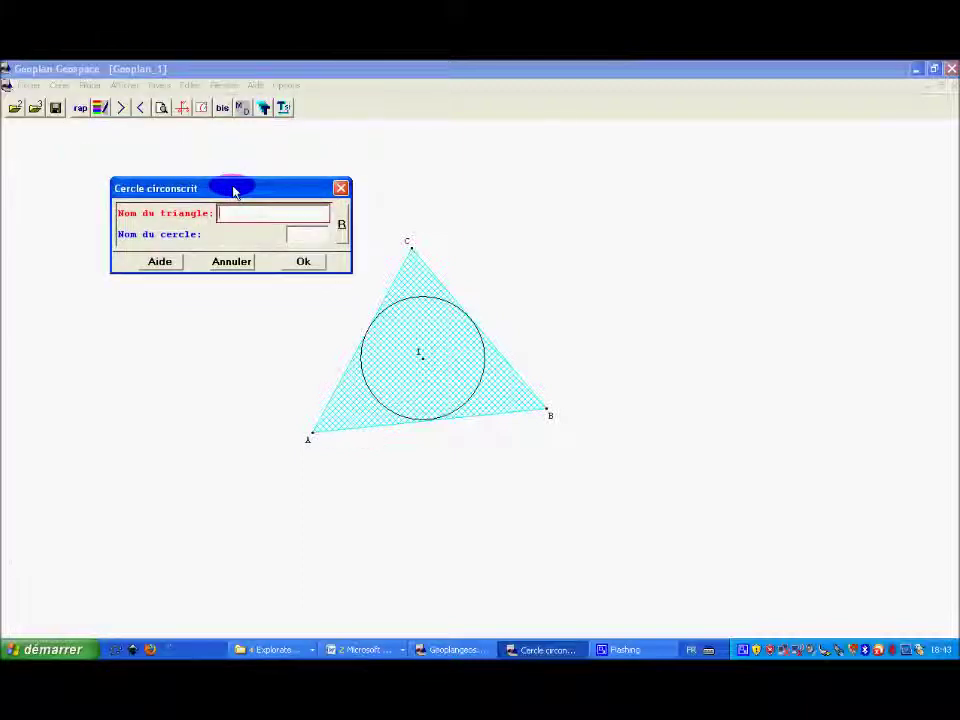
type("ABC")
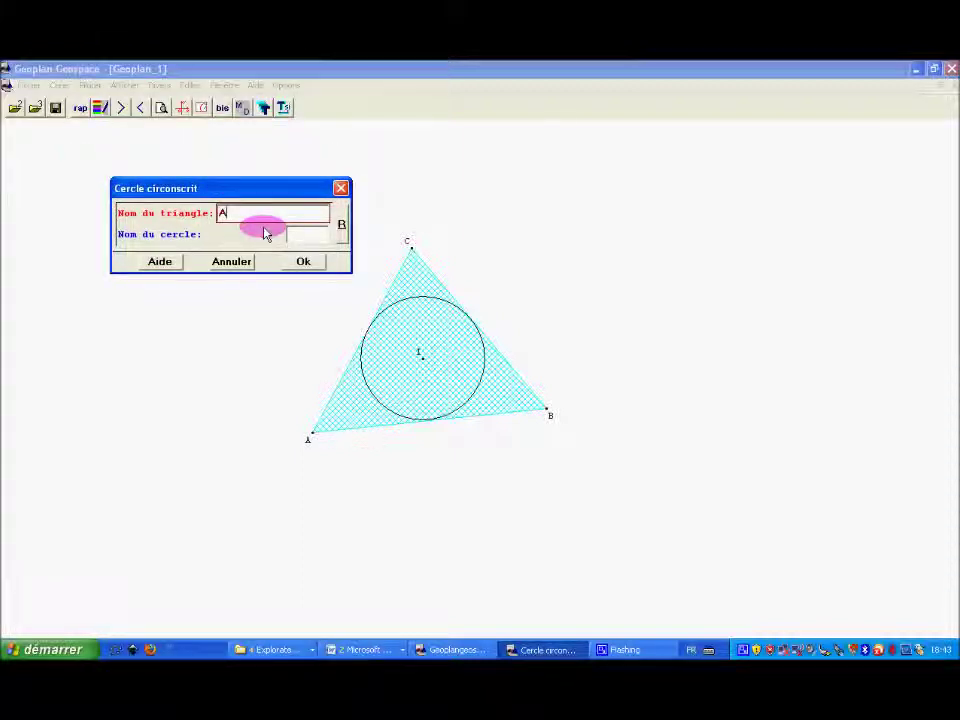
left_click(295, 236)
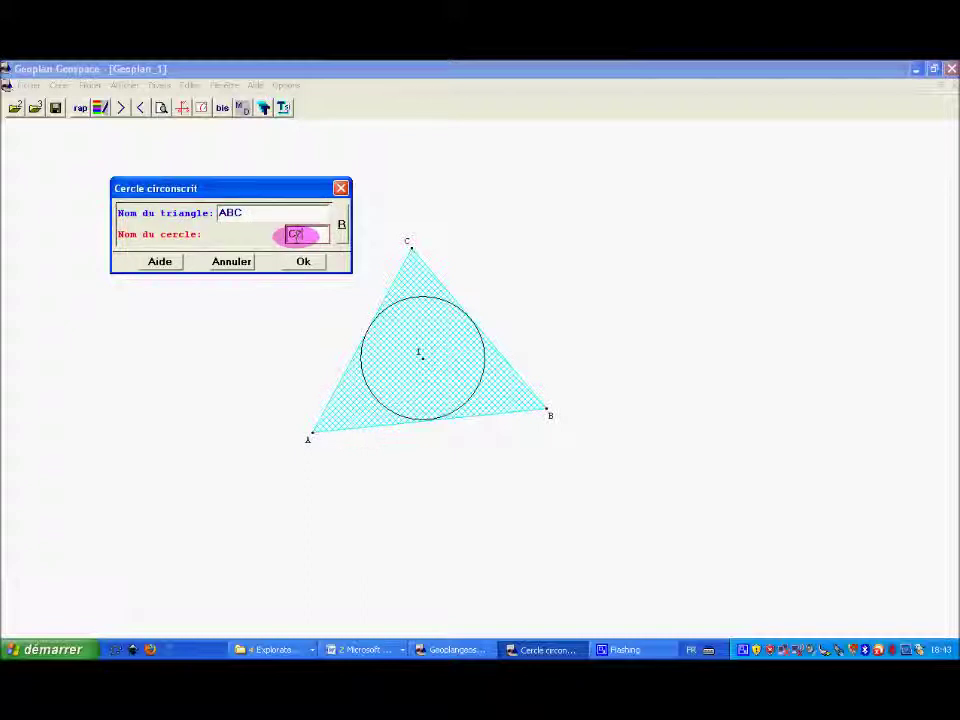
type("C2")
left_click(303, 261)
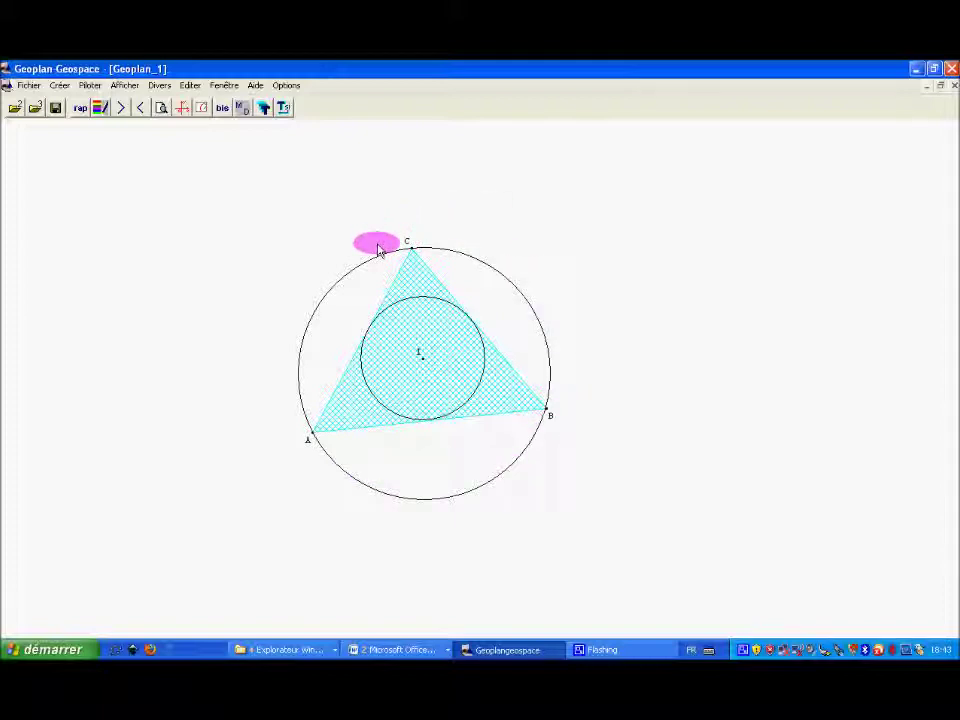
Create the centre of the circle circumscribed about triangle ABC as point J.
left_click(60, 87)
mouse_move(75, 101)
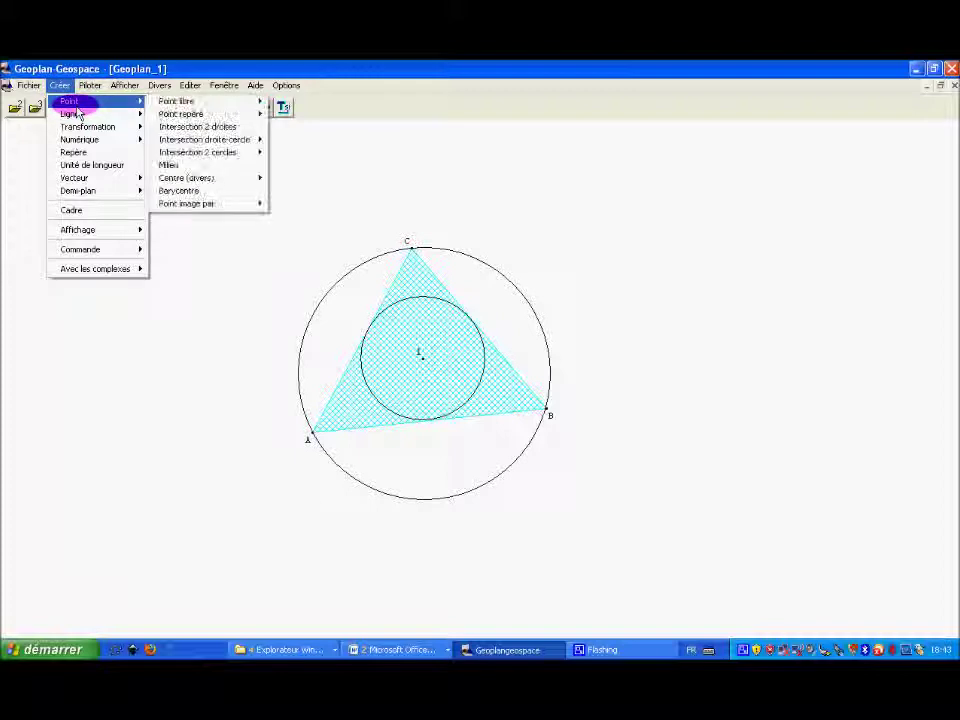
mouse_move(240, 179)
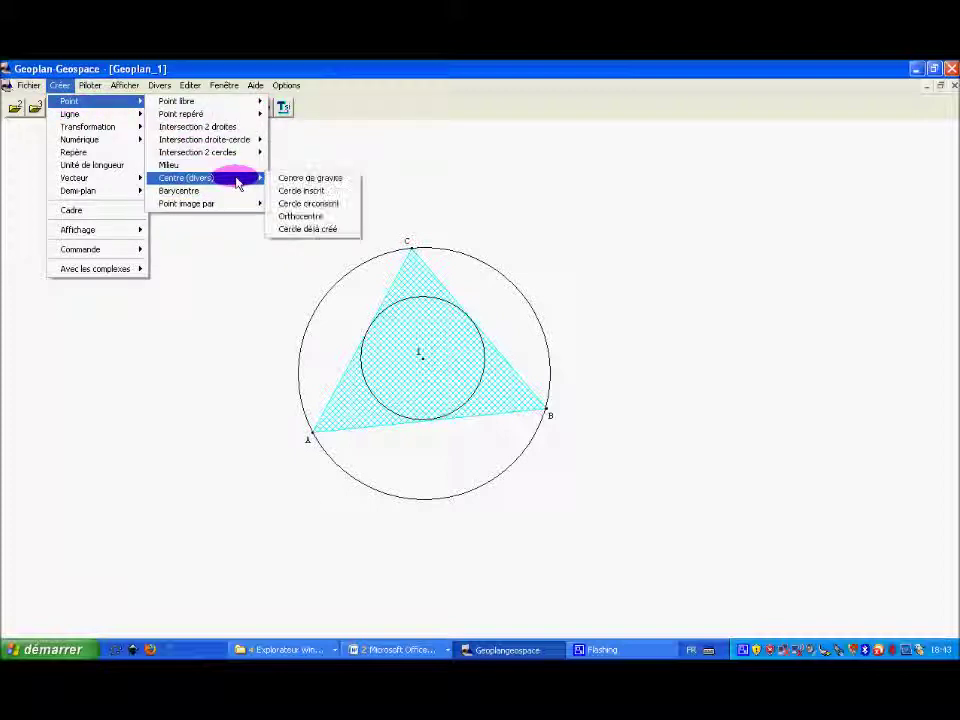
left_click(314, 204)
left_click(210, 95)
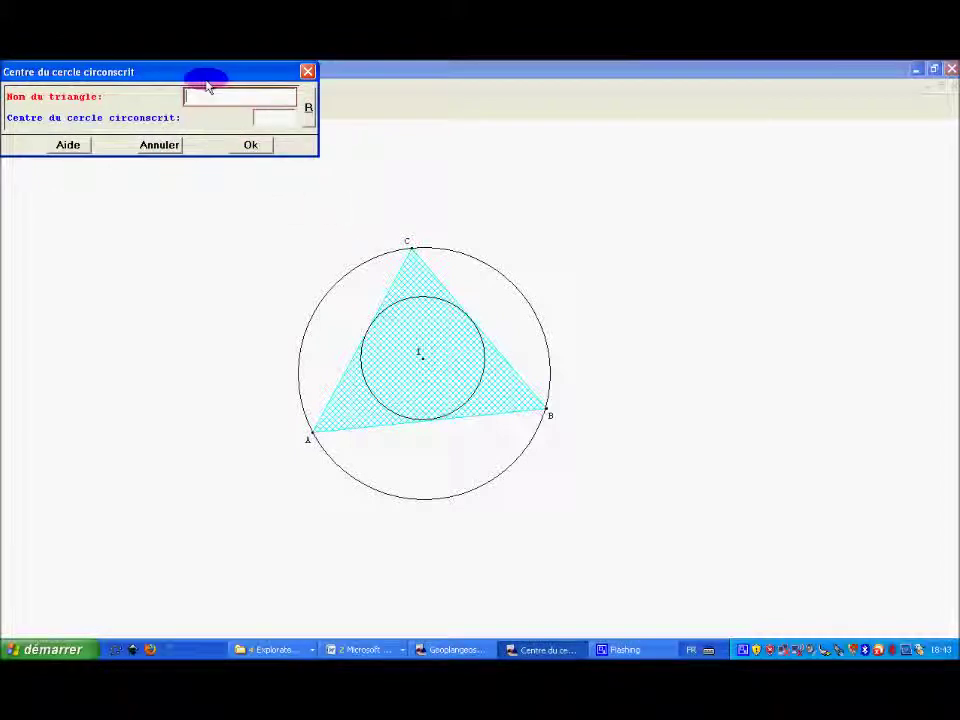
left_click_drag(186, 74, 311, 189)
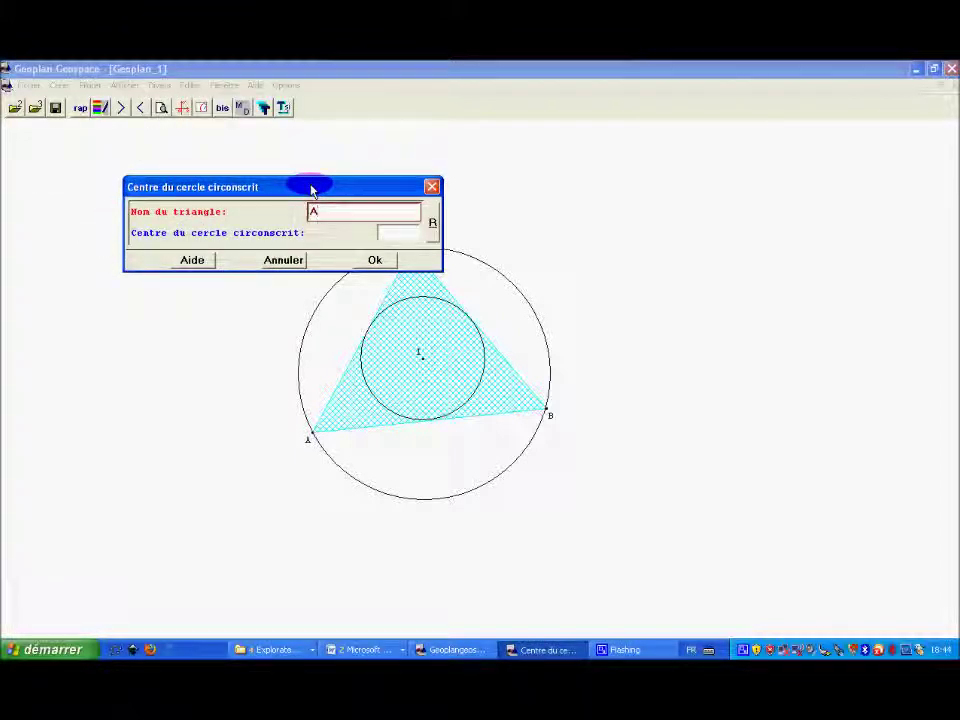
left_click(396, 236)
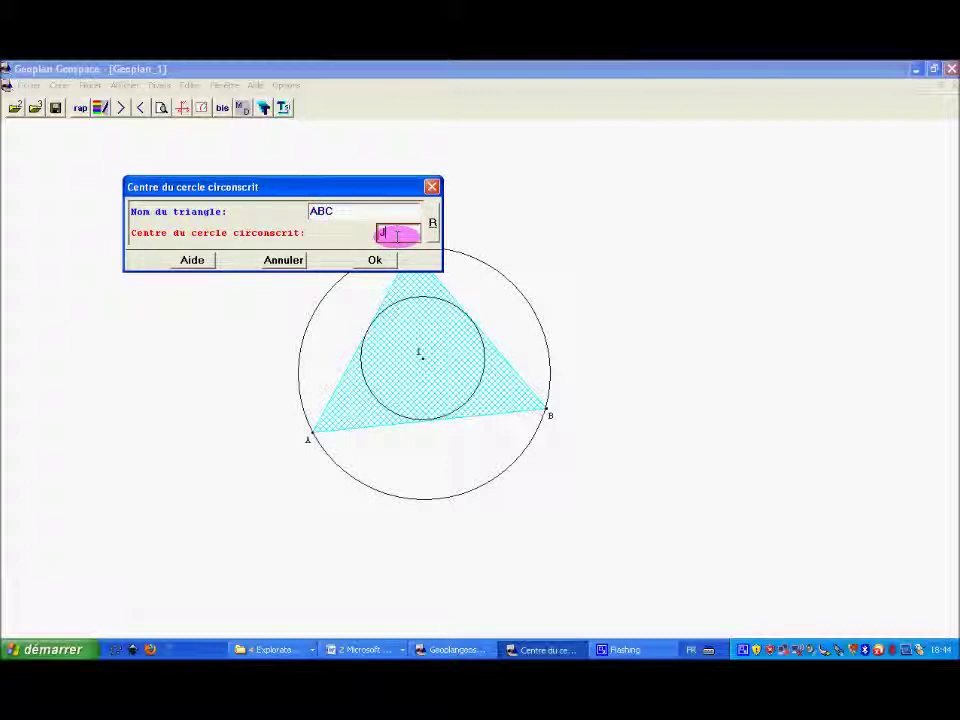
left_click(374, 259)
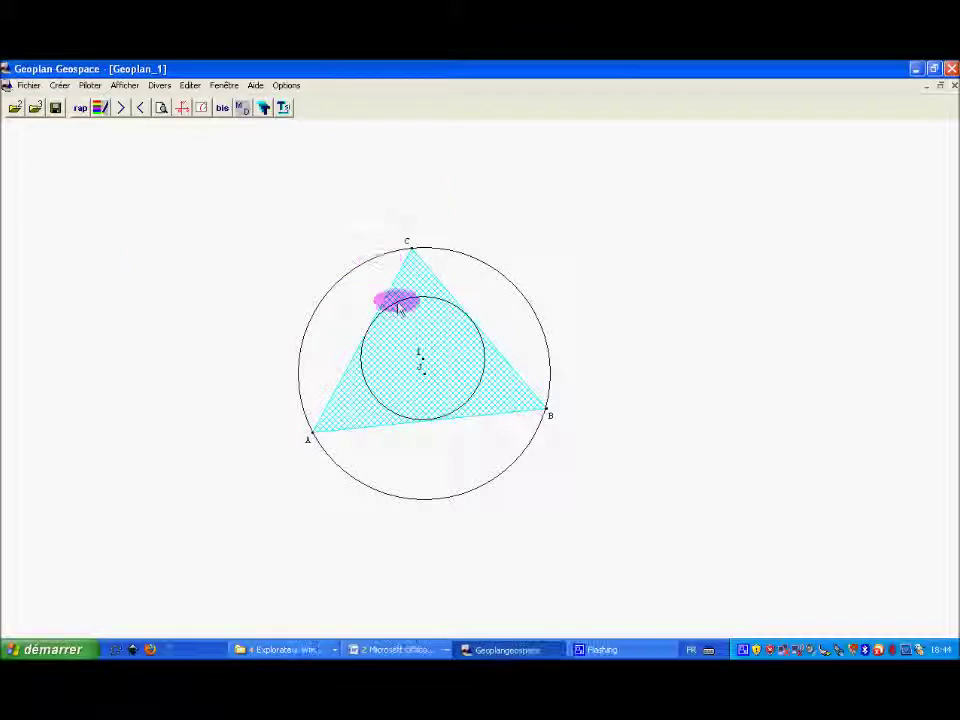
Reshape the triangle with its two circles by moving B up and to the right, and slightly back down.
left_click_drag(547, 414, 615, 320)
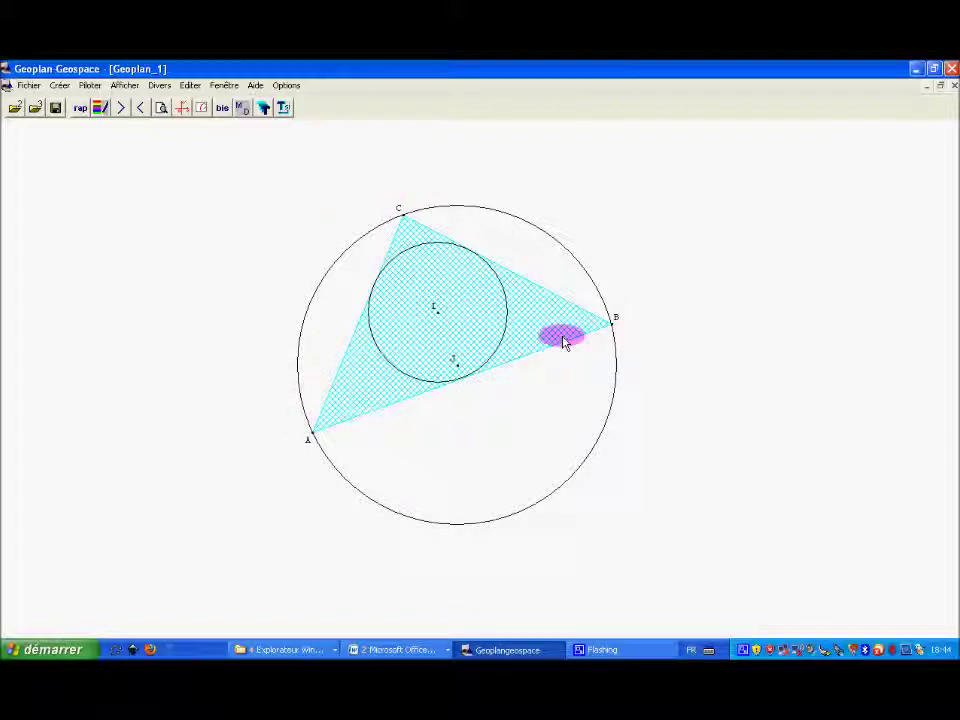
left_click_drag(613, 330, 604, 357)
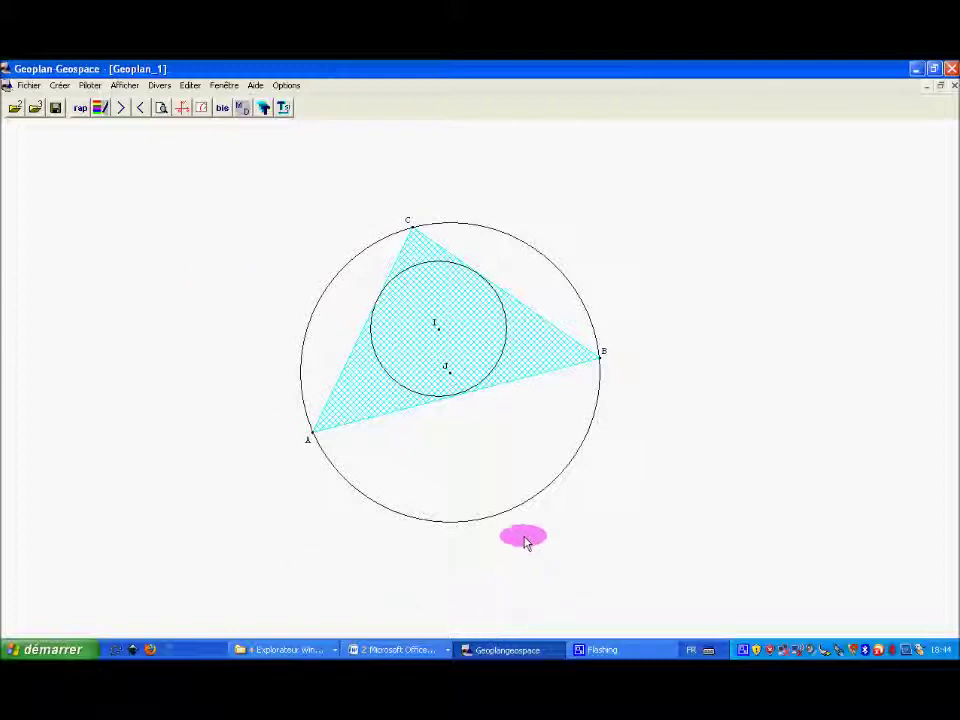
Display the rectangular frame around the figure and the x and y coordinate axes.
left_click(202, 110)
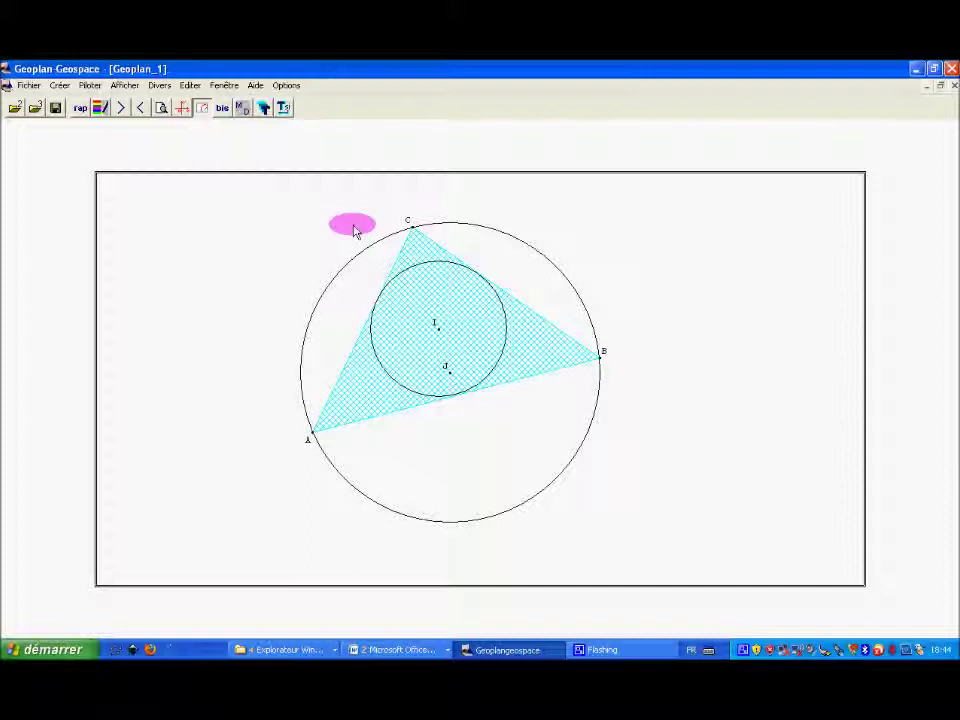
left_click(202, 109)
left_click(202, 109)
left_click(183, 109)
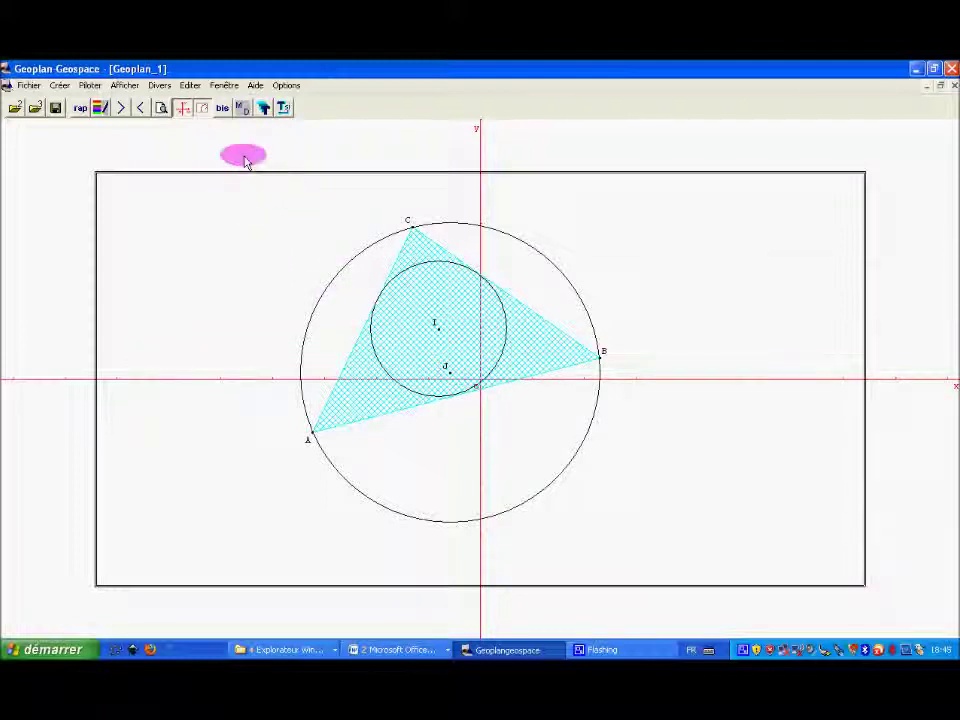
Duplicate point I, the centre of the circle inscribed in triangle ABC, as a new point named P.
left_click(161, 88)
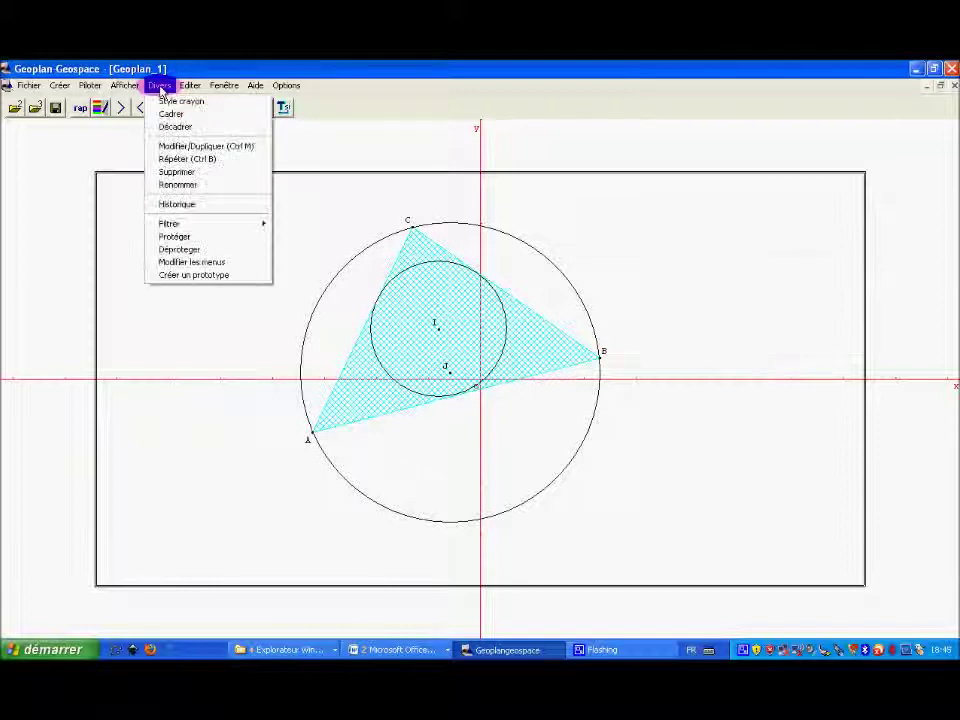
left_click(184, 148)
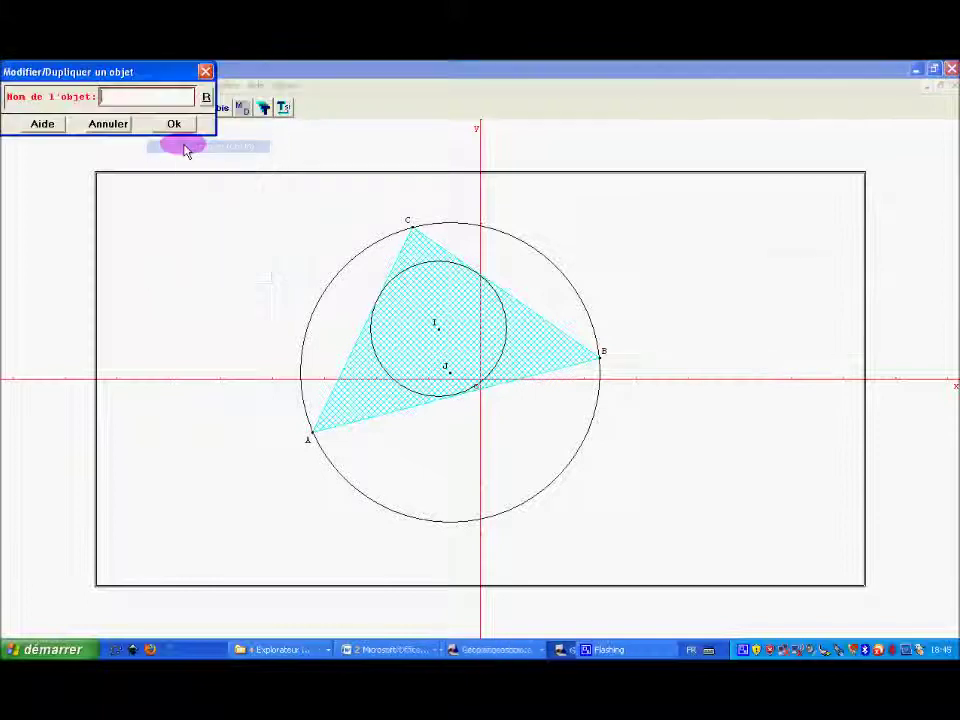
left_click_drag(120, 72, 296, 172)
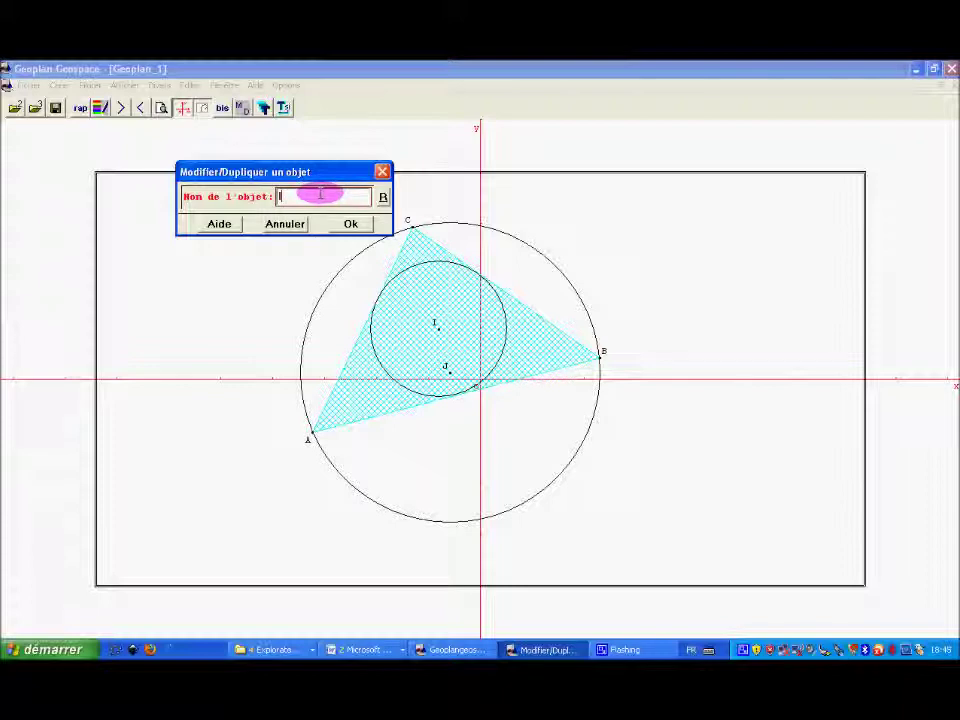
left_click(349, 224)
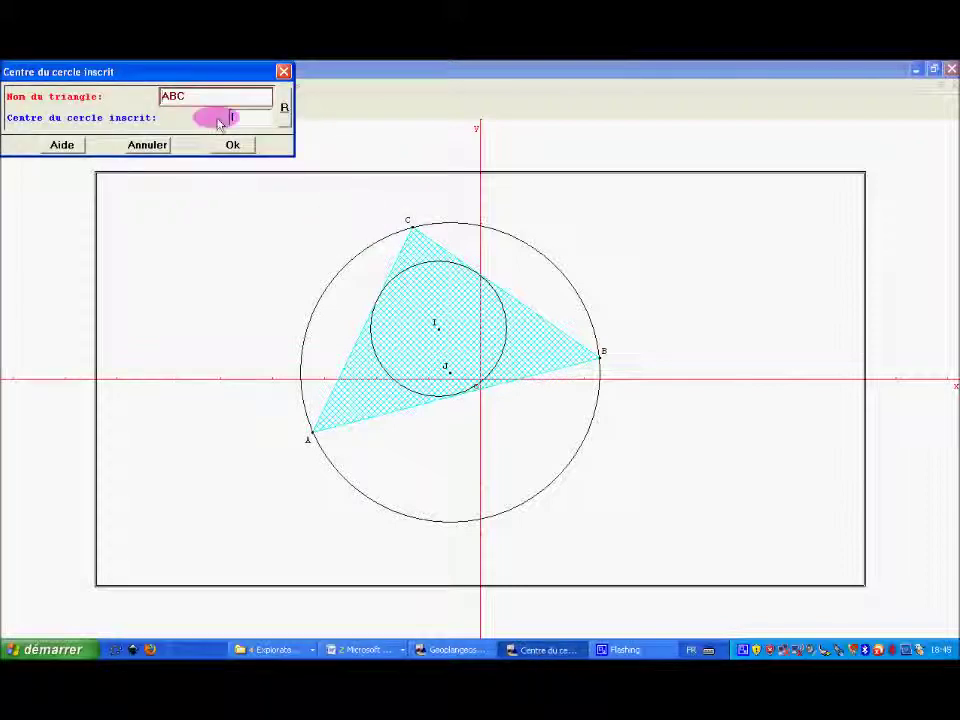
left_click_drag(176, 73, 311, 176)
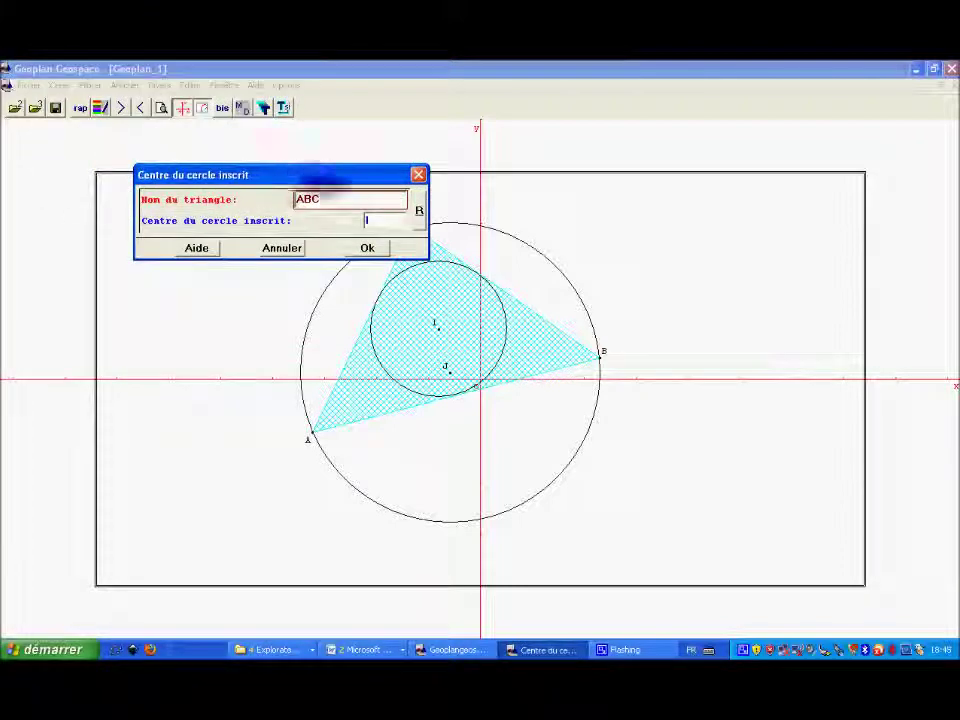
left_click(370, 220)
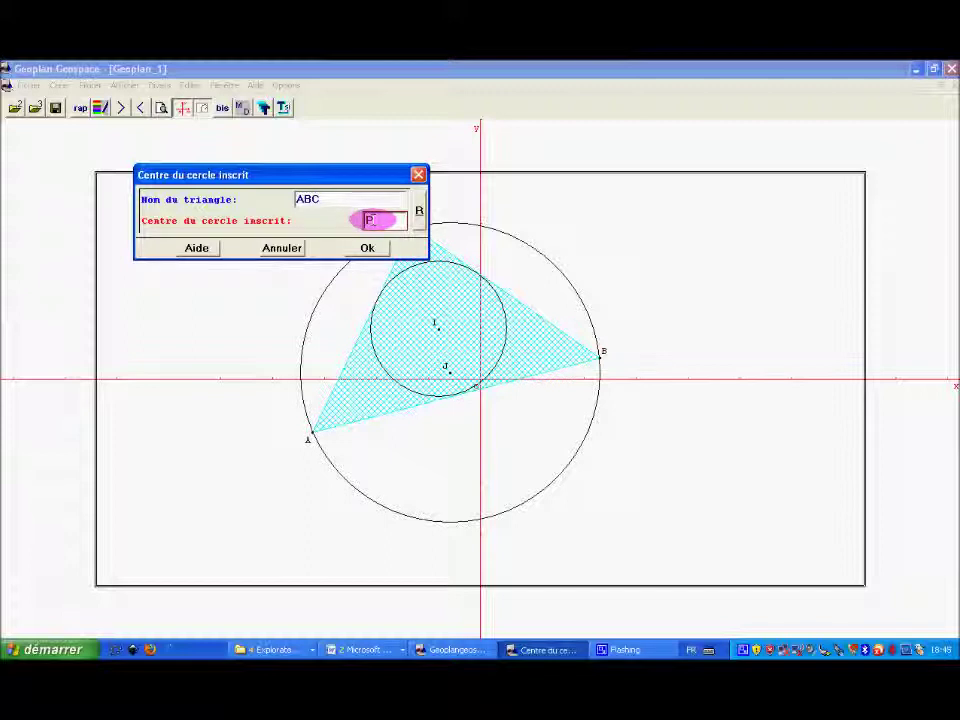
left_click(367, 247)
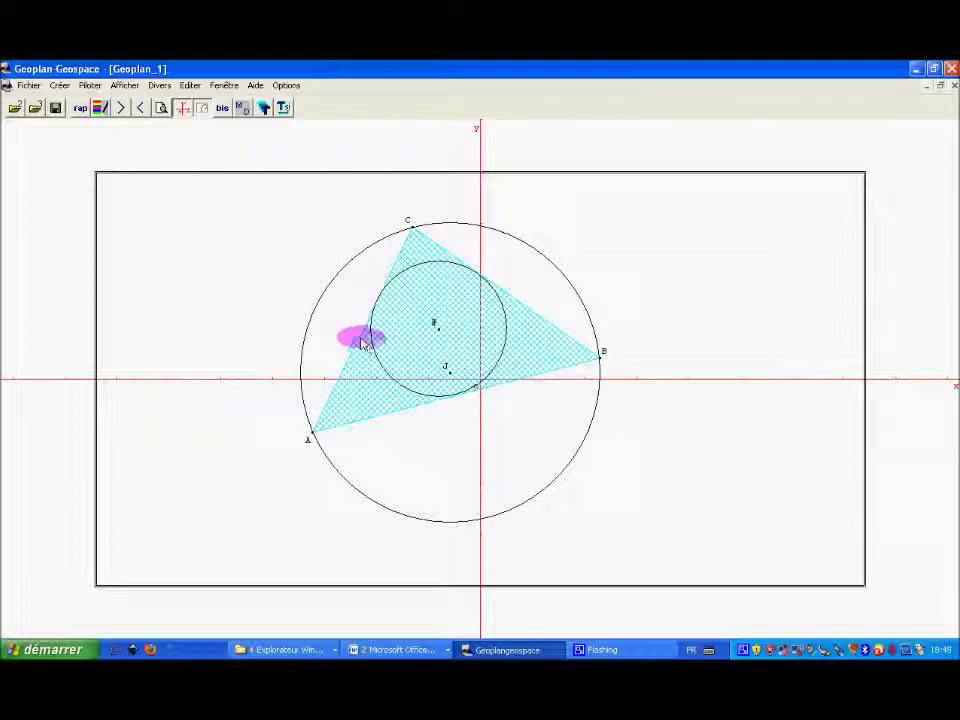
Copy the figure to the clipboard as an image with the automatic copy option.
left_click(189, 86)
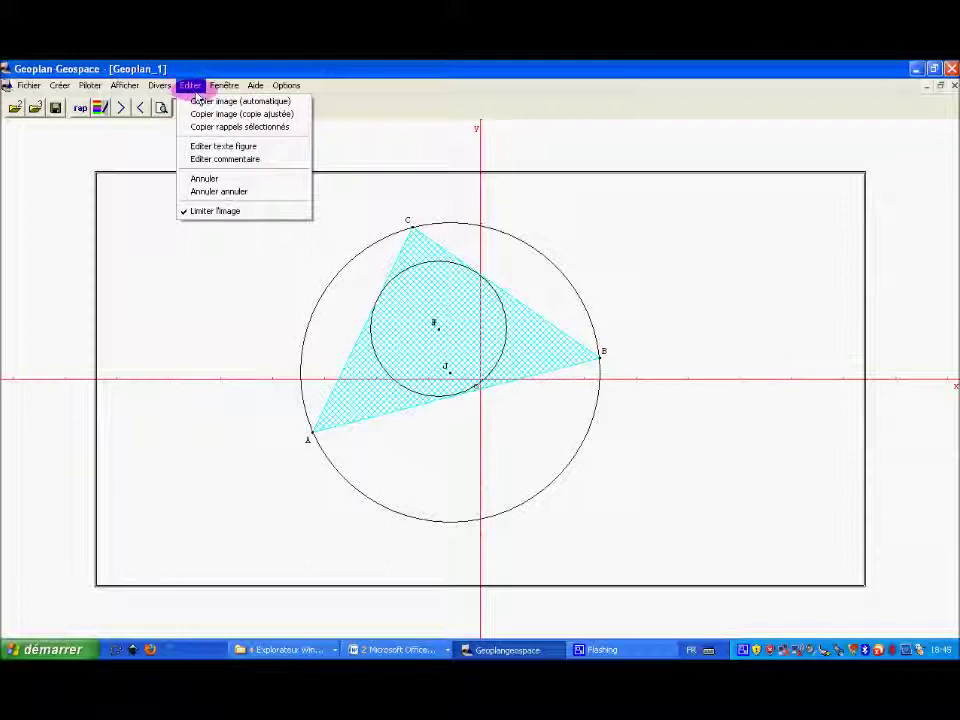
left_click(201, 102)
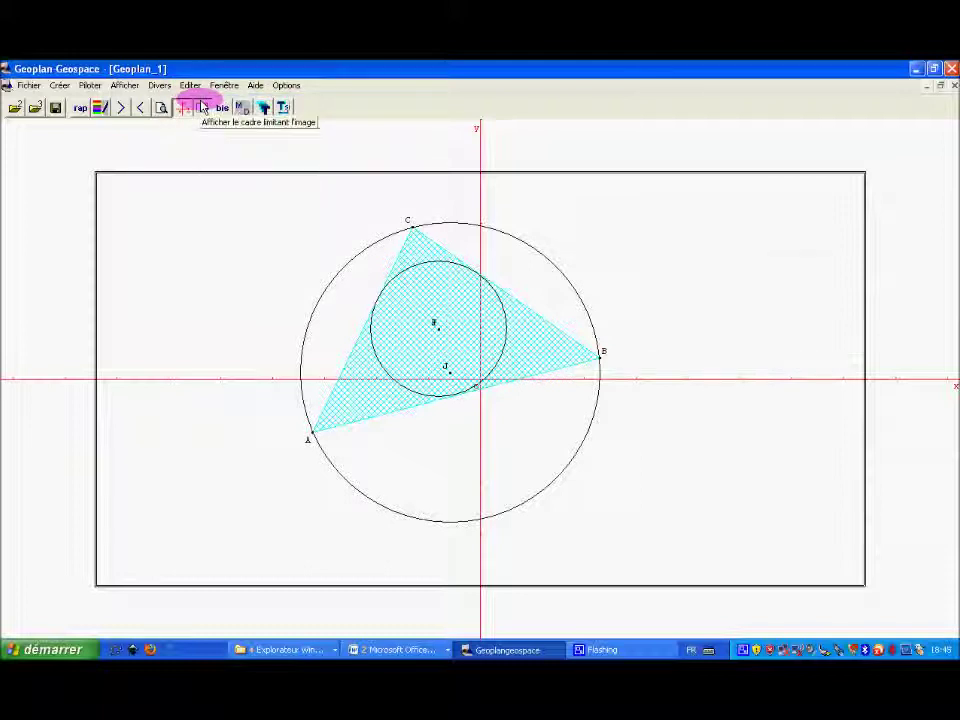
left_click(404, 368)
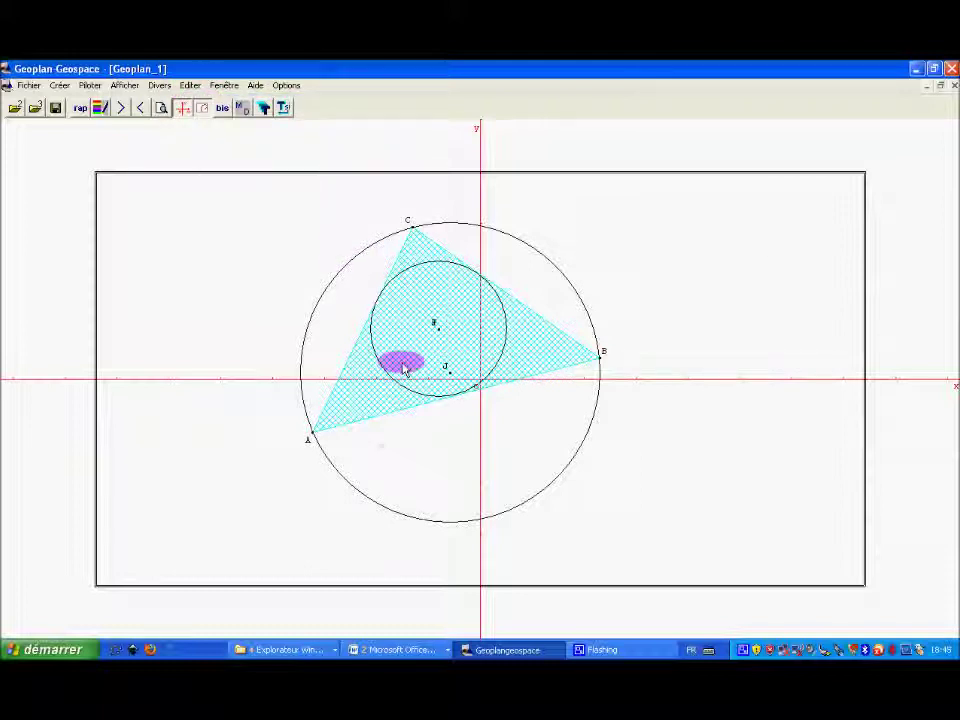
Paste the copied figure into a new Microsoft Word document, view it full screen, and return to Geoplan.
left_click(390, 647)
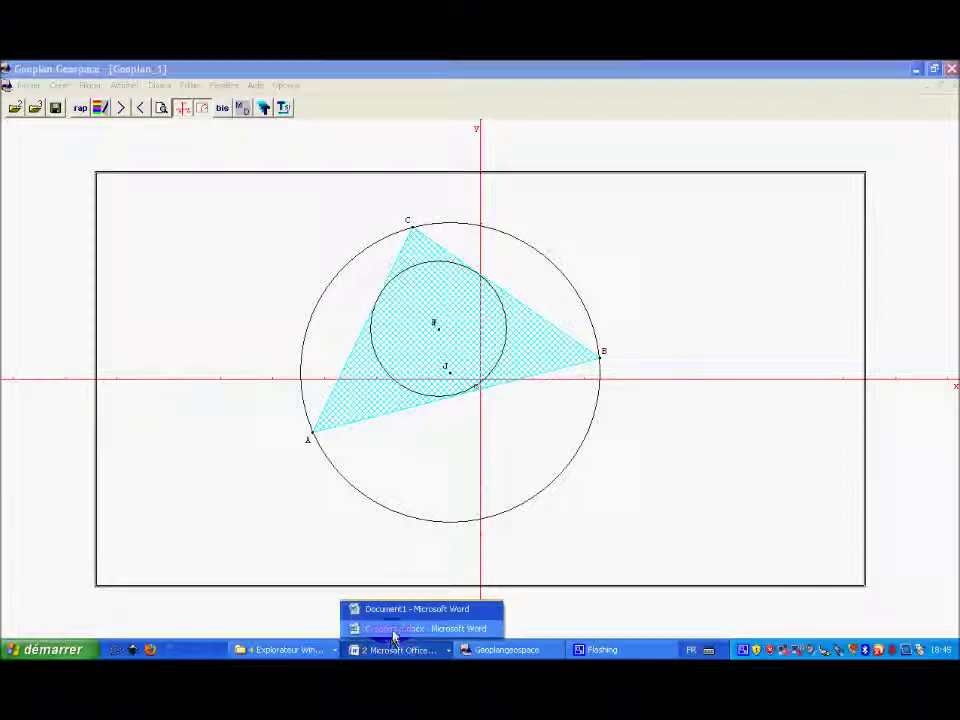
left_click(193, 588)
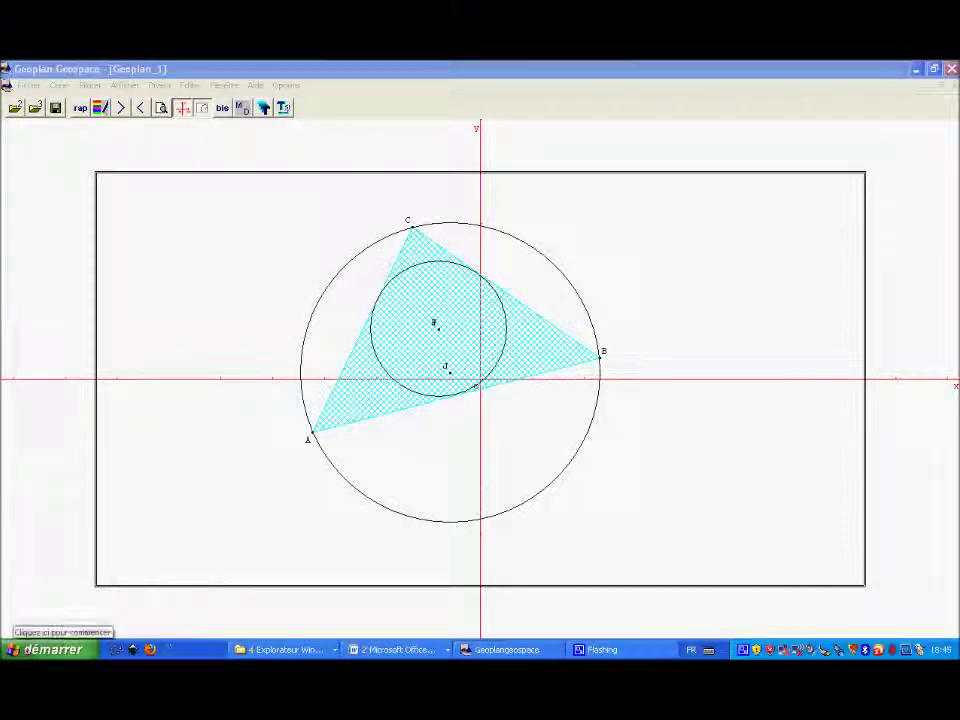
left_click(40, 649)
left_click(28, 502)
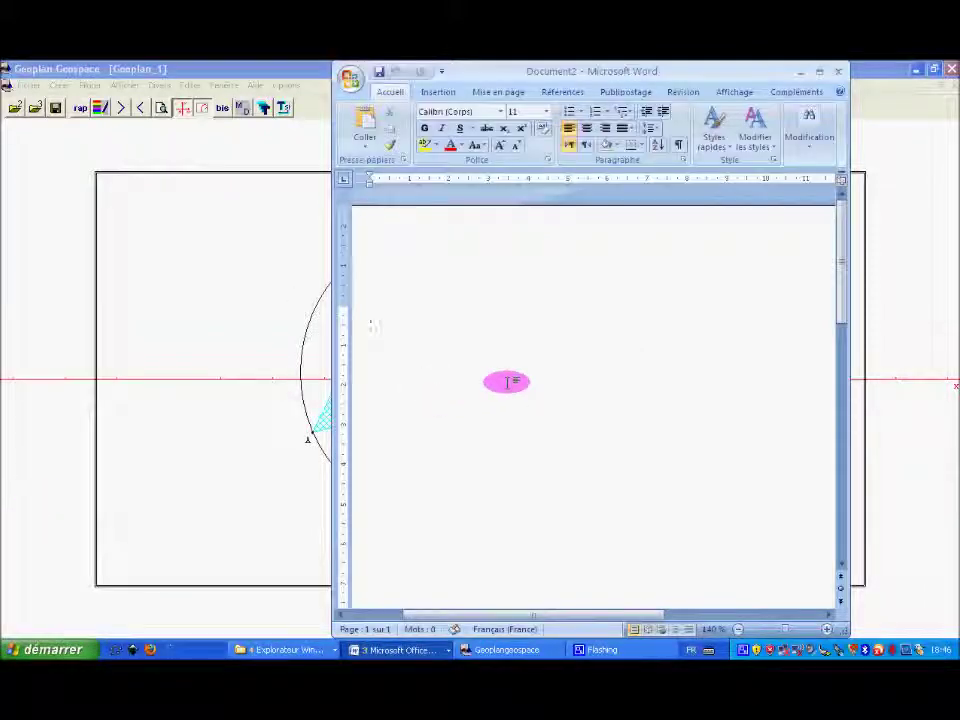
key("ctrl+v")
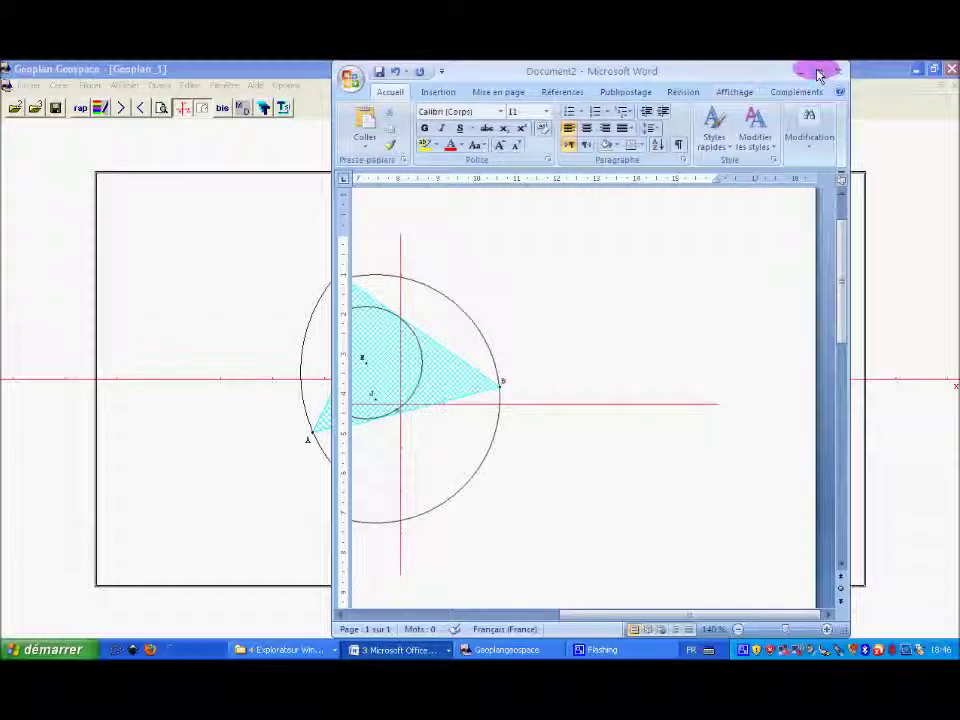
left_click(818, 72)
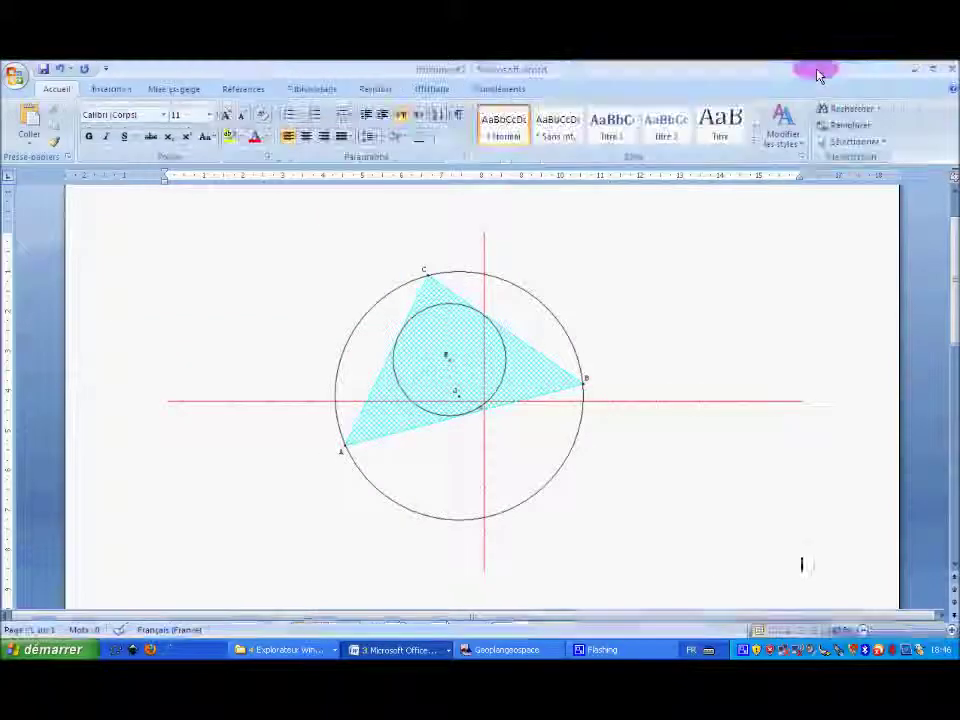
left_click(916, 72)
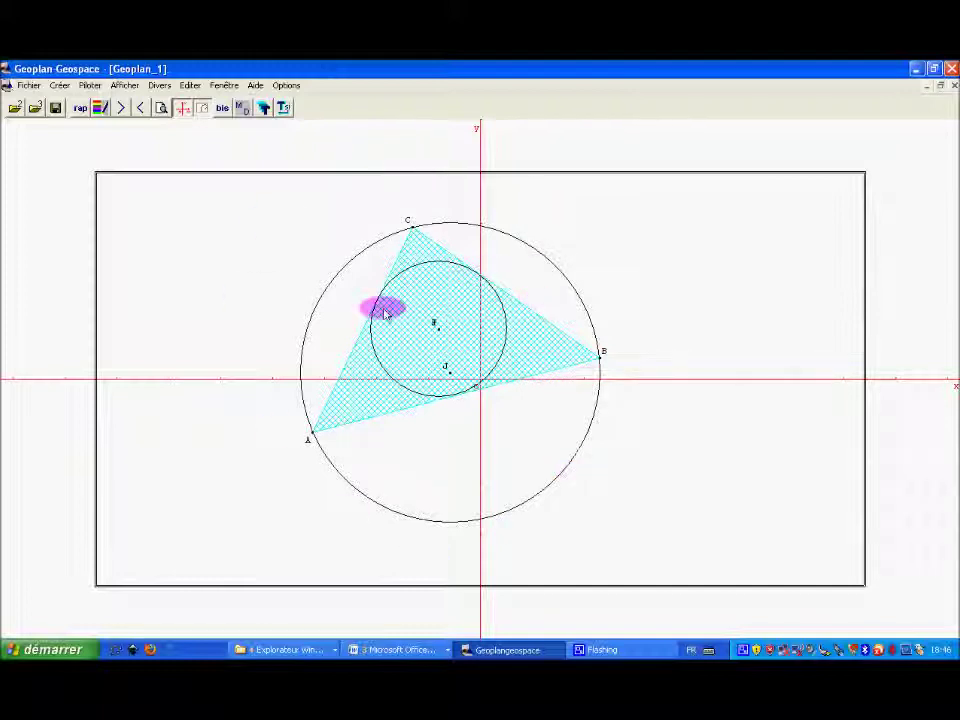
Open the figure's text description and read the definitions of A, B, segment [AB], M, D, C and polygon ABC.
left_click(190, 86)
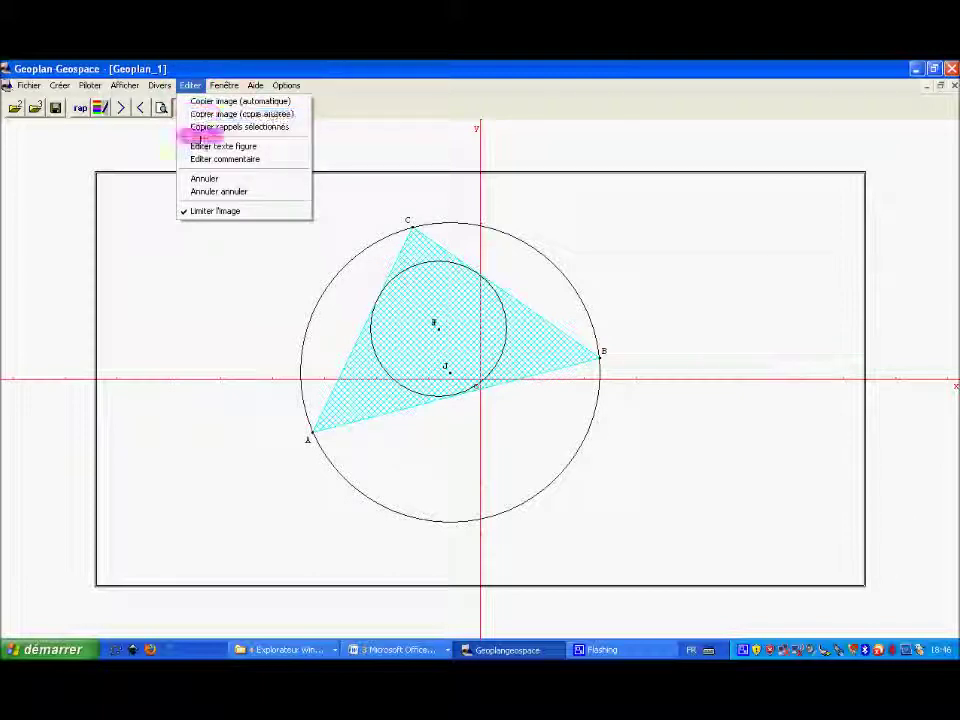
left_click(202, 146)
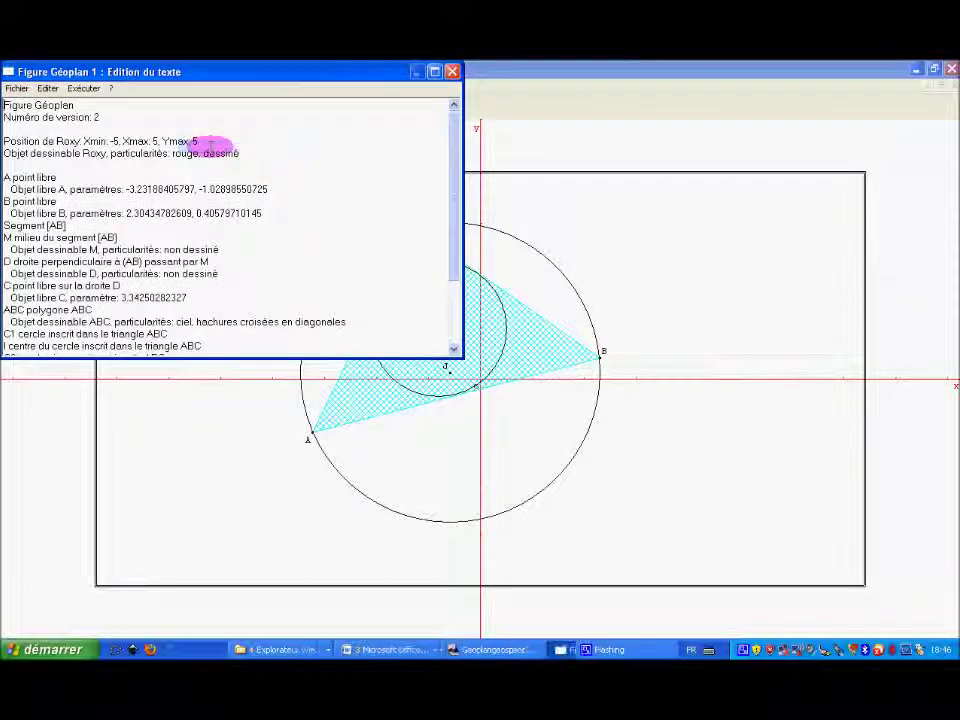
left_click_drag(212, 73, 312, 102)
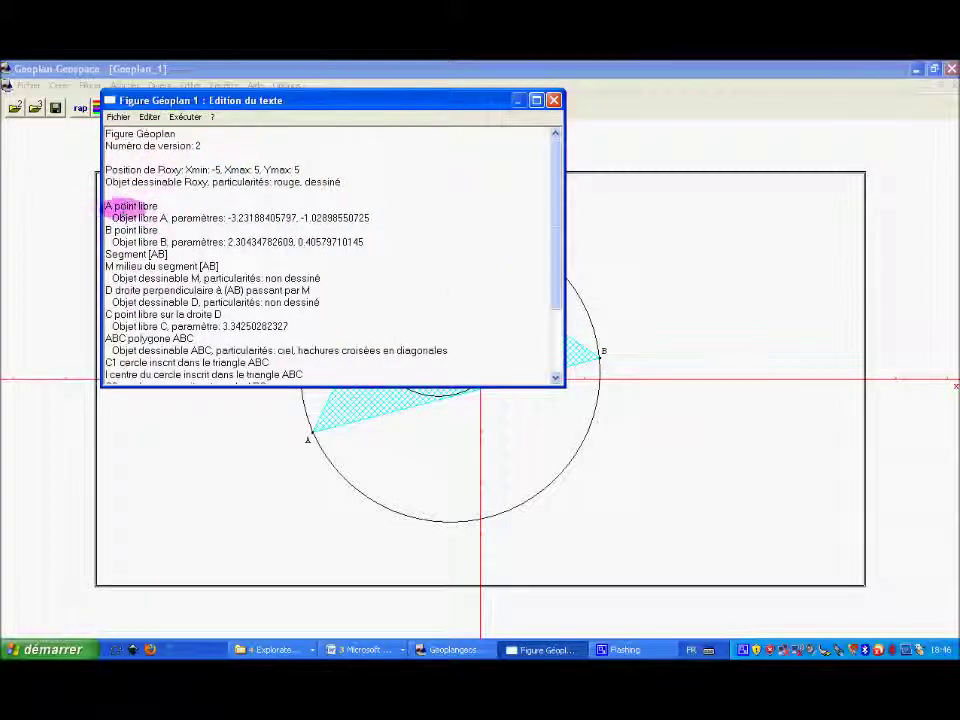
left_click_drag(162, 206, 98, 229)
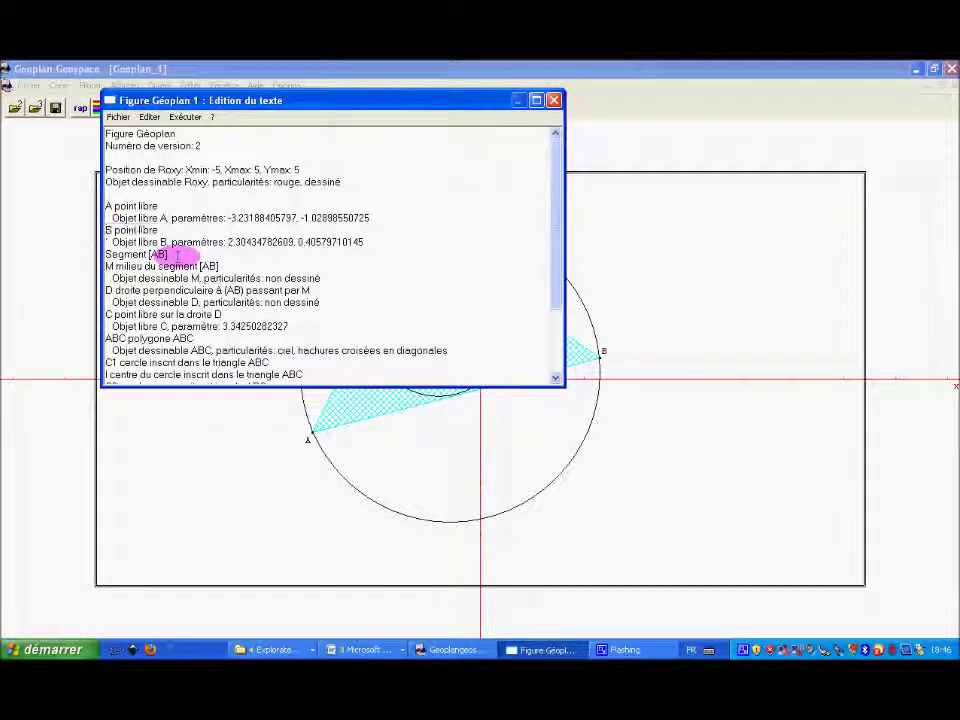
left_click_drag(174, 255, 110, 254)
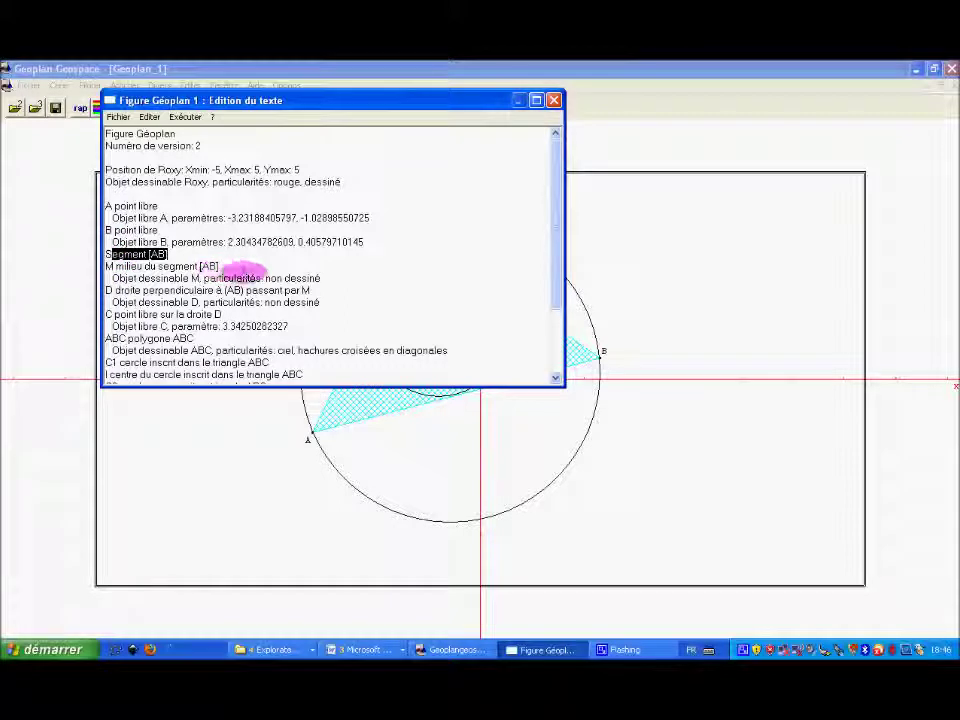
left_click_drag(222, 265, 90, 266)
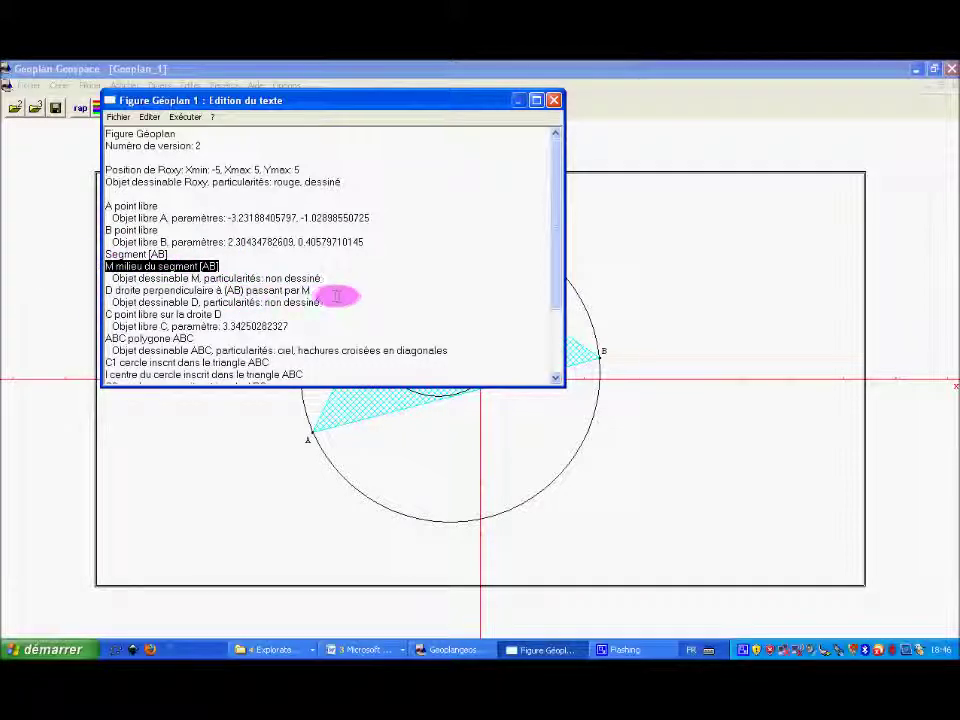
left_click_drag(318, 290, 92, 291)
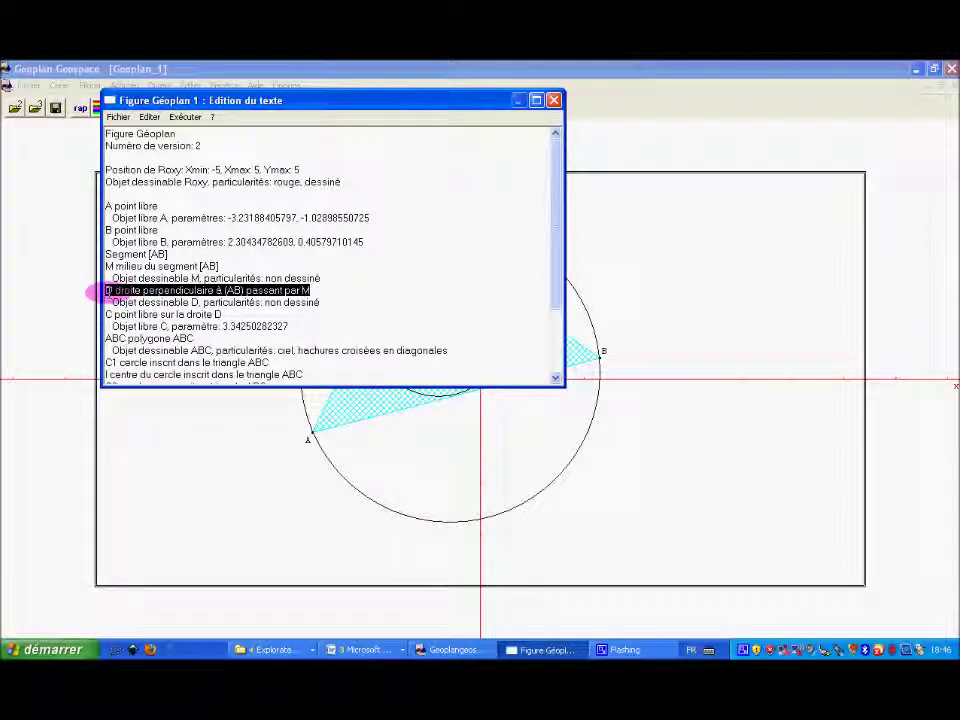
left_click_drag(236, 315, 110, 314)
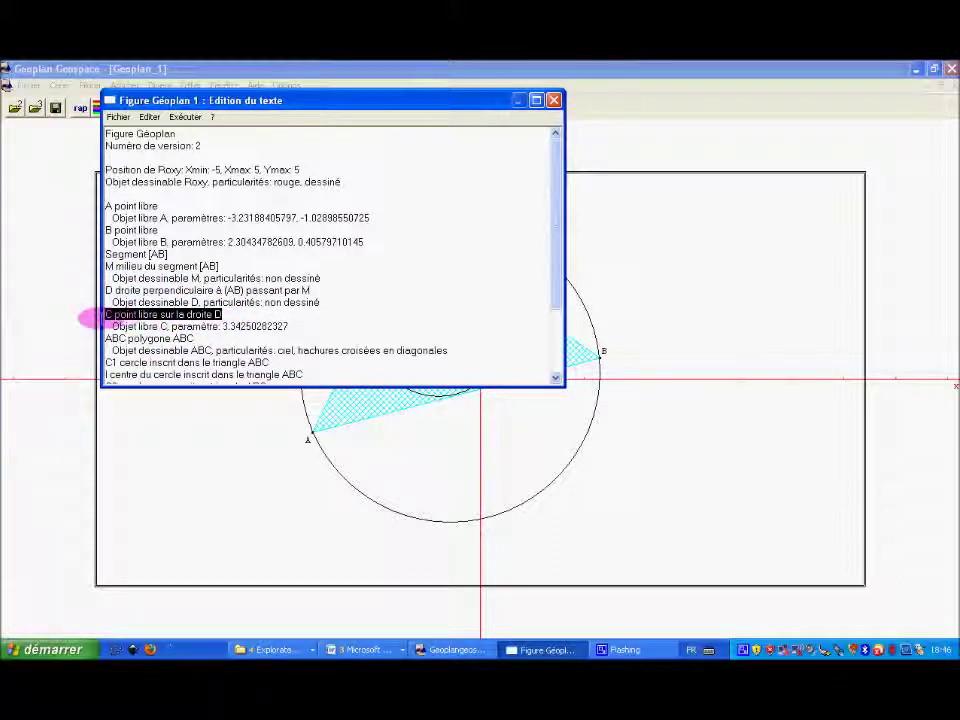
double_click(182, 338)
left_click_drag(182, 338, 47, 336)
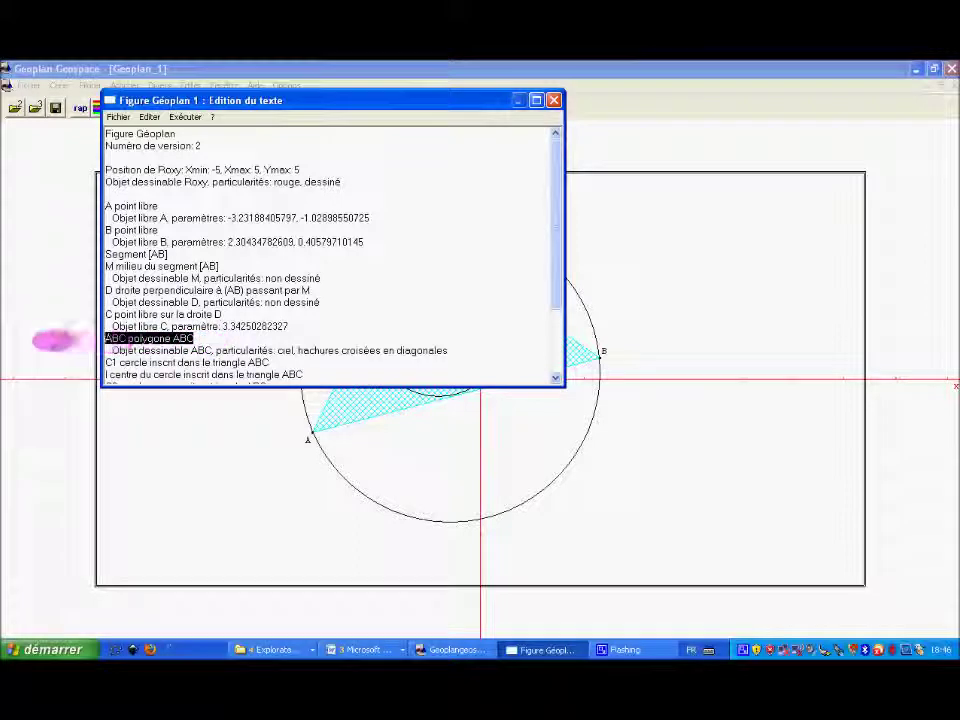
left_click(269, 362)
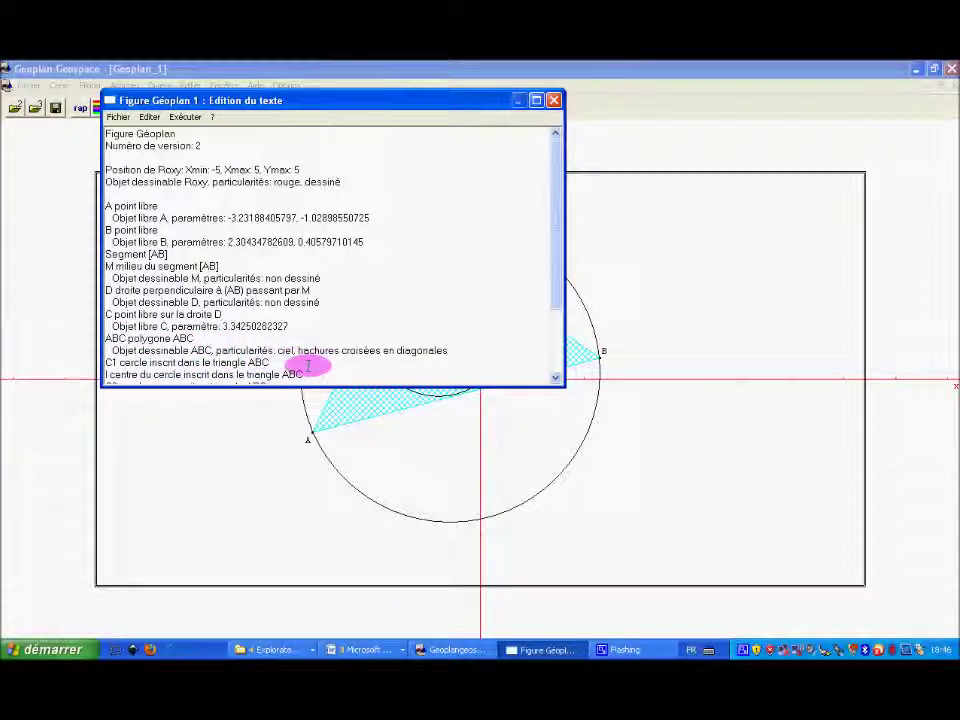
Examine the definitions of circles C1 and C2 and centres I, J and P in the figure text, and close the text window.
left_click(556, 378)
left_click(556, 378)
left_click(556, 378)
left_click(556, 378)
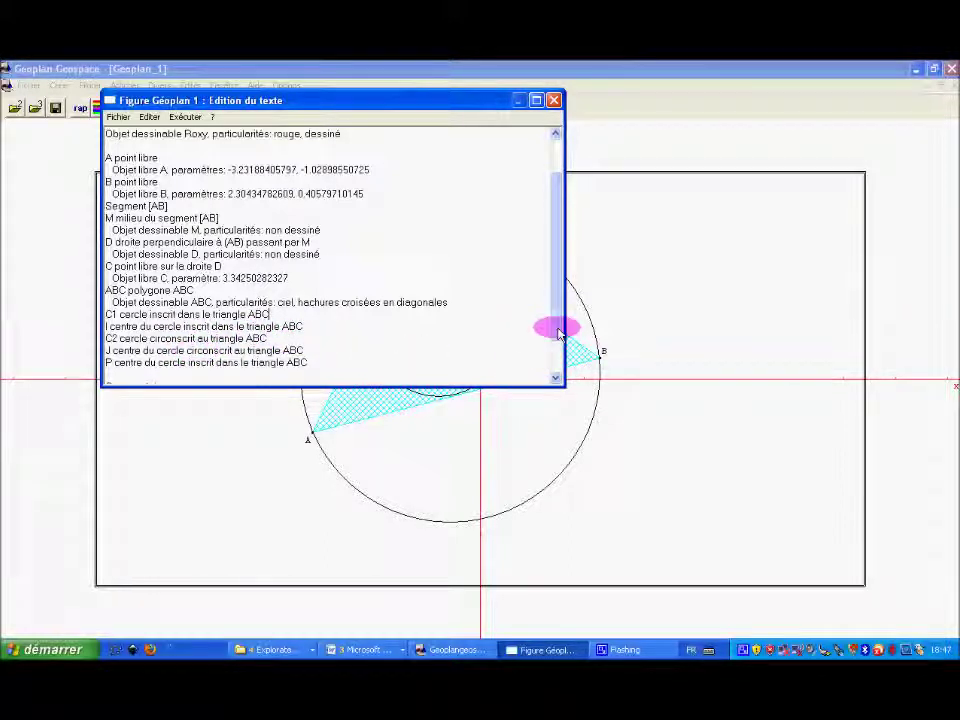
scroll(558, 332, "down", 1)
left_click_drag(310, 328, 113, 327)
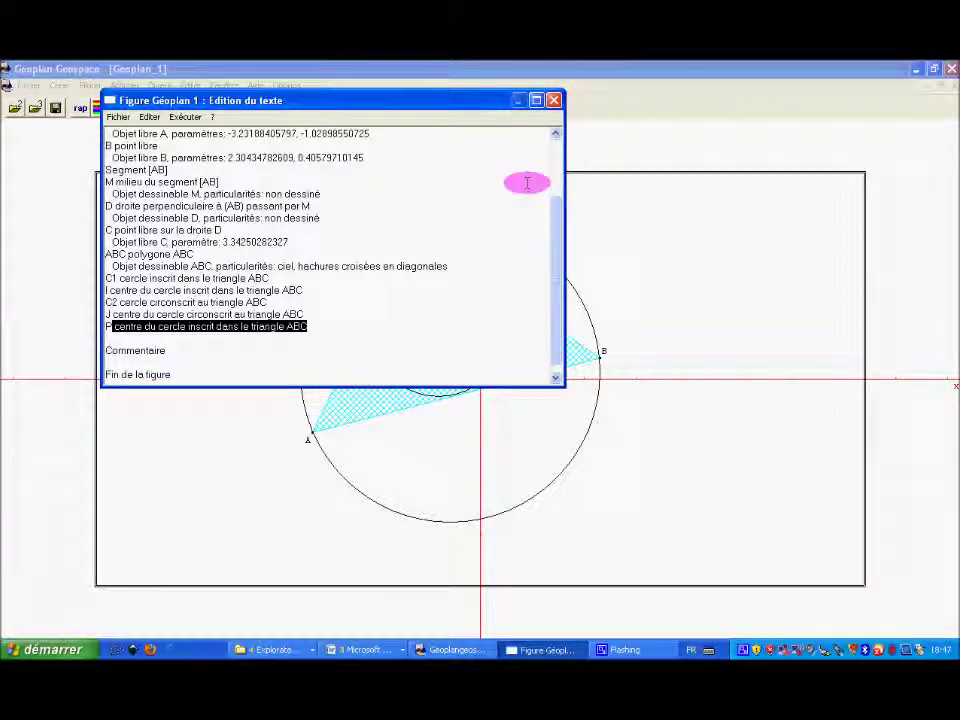
left_click_drag(558, 236, 555, 212)
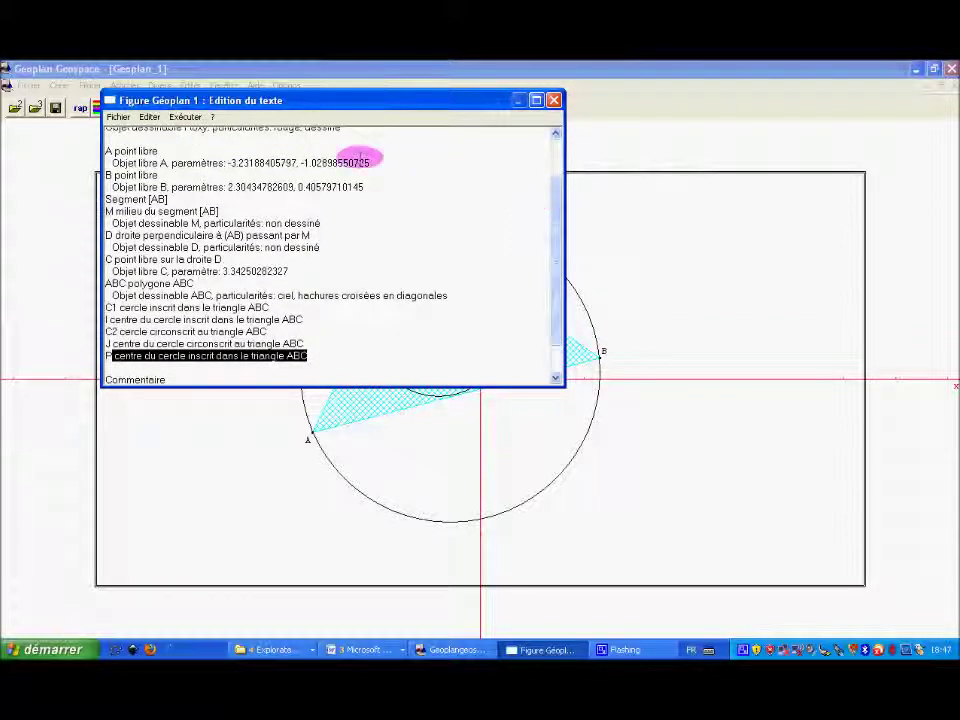
left_click_drag(171, 148, 289, 375)
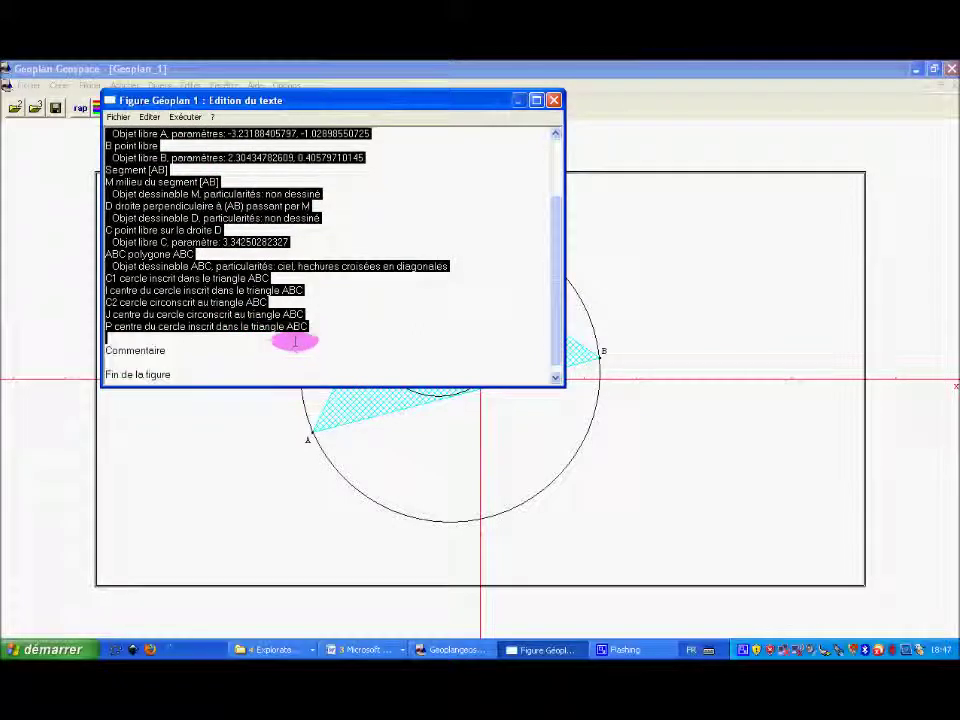
left_click(555, 101)
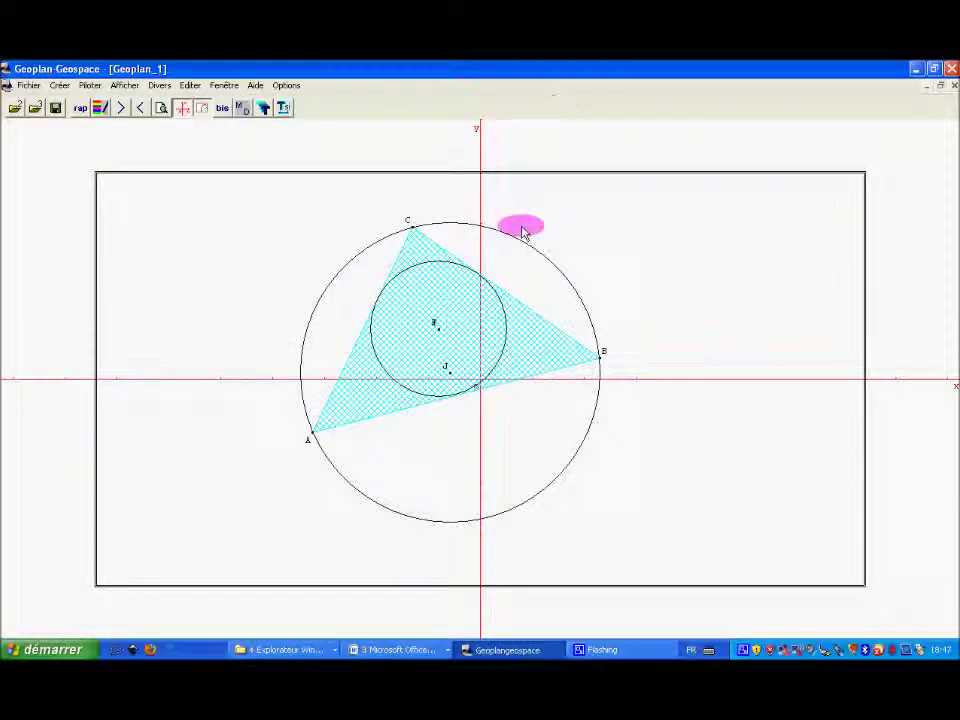